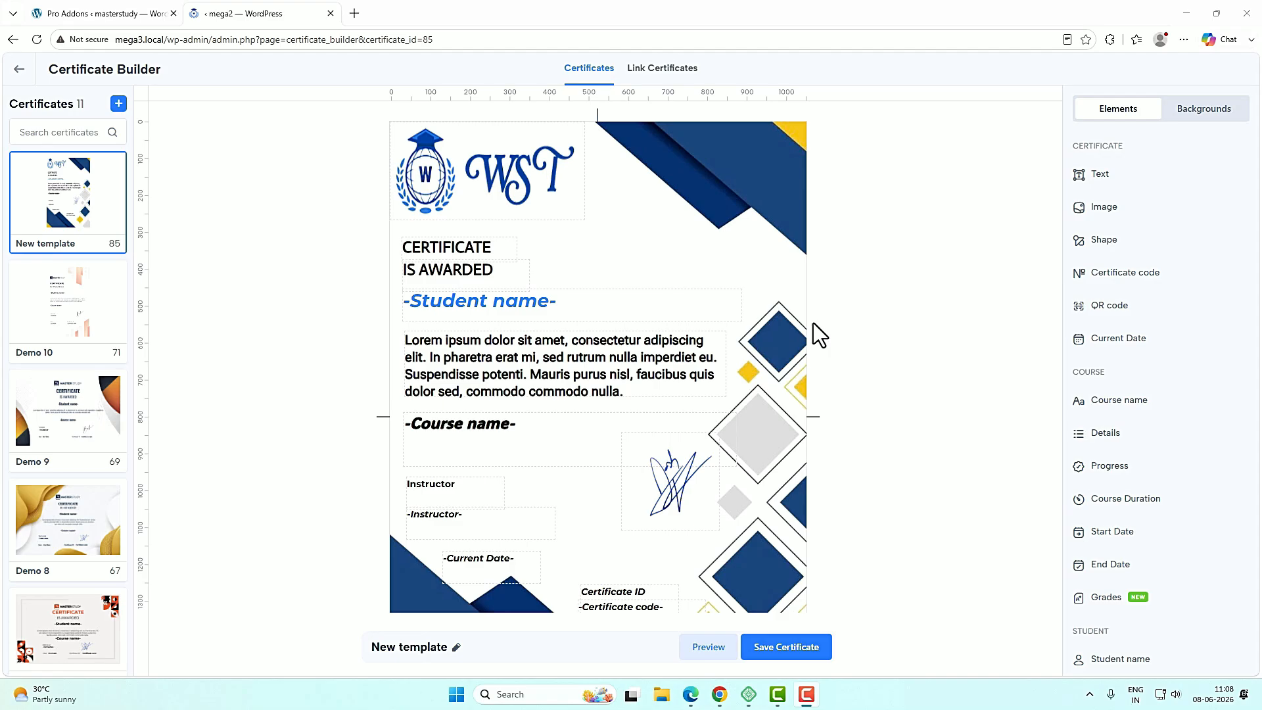
scroll(814, 322, down, 2)
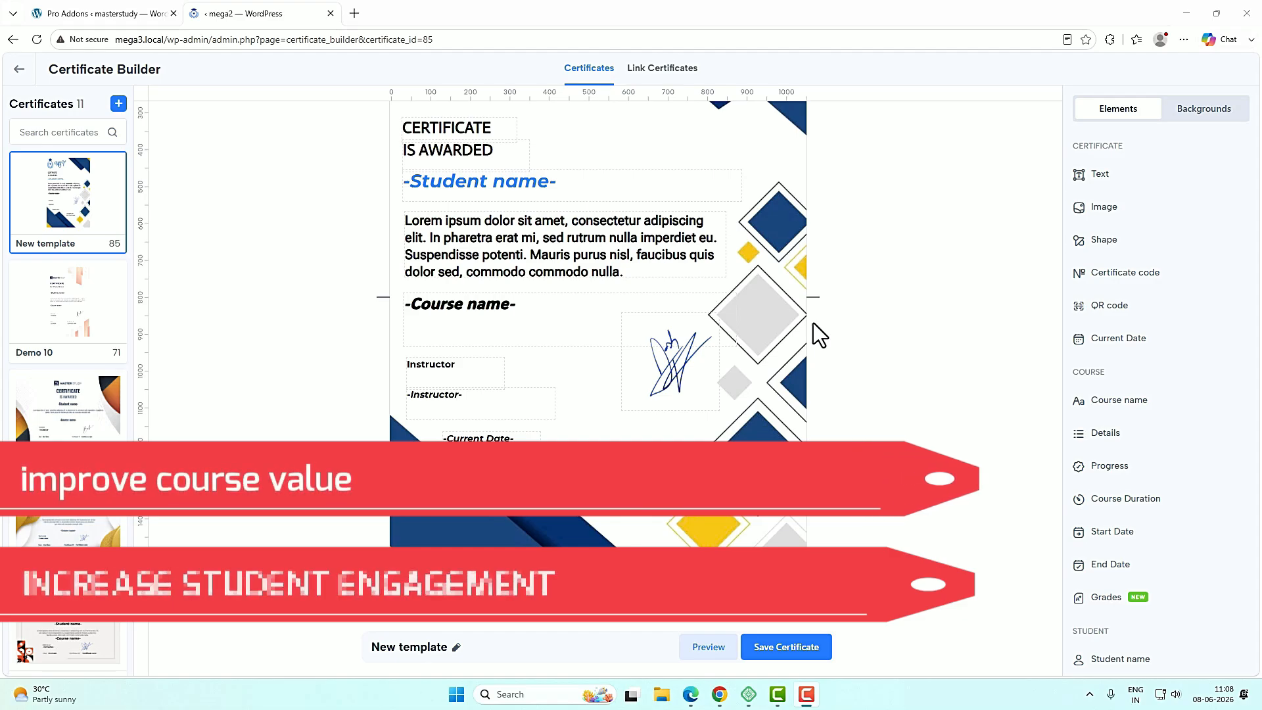
scroll(813, 322, up, 1)
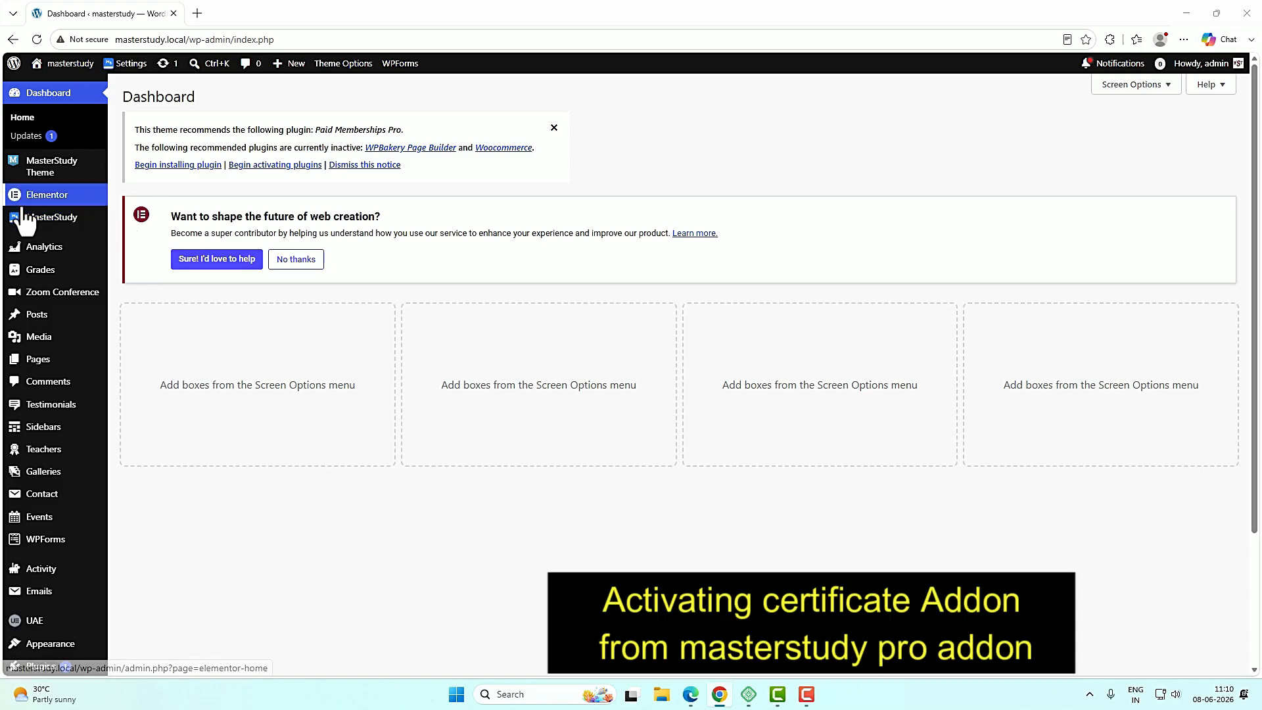
Enable the Certificate Builder addon among the MasterStudy Pro addons.
mouse_move(33, 223)
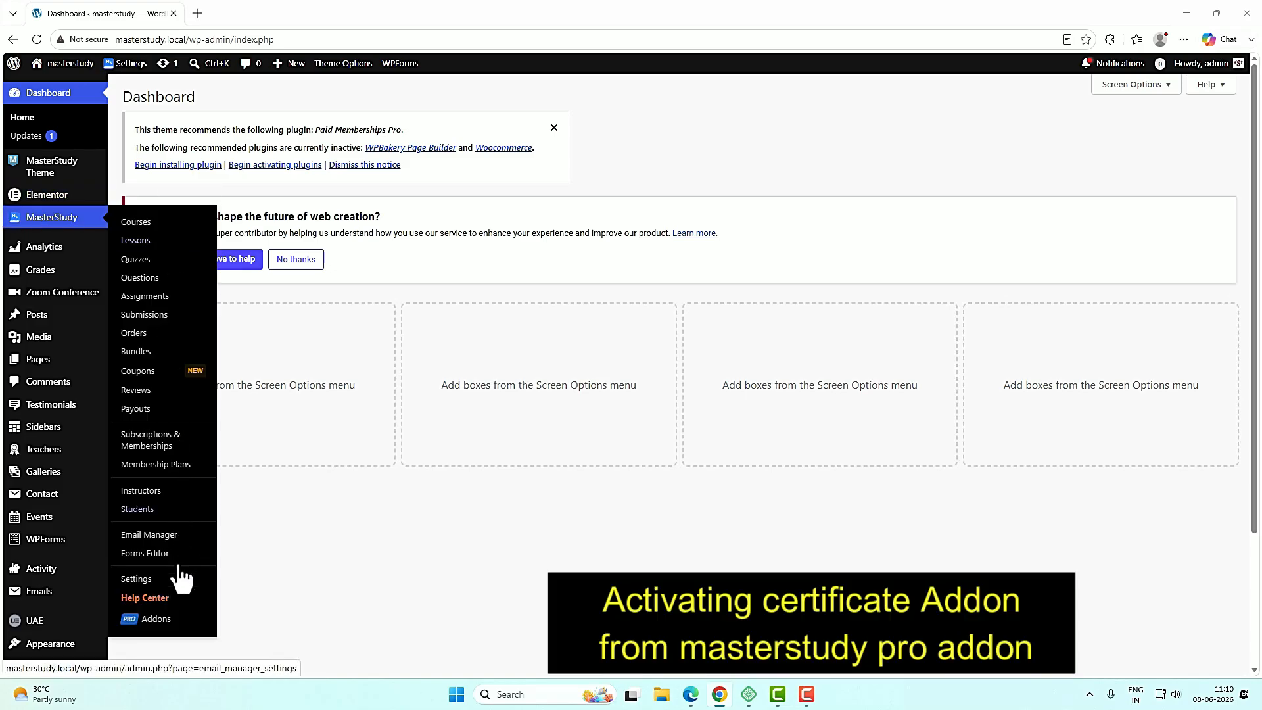
click(139, 621)
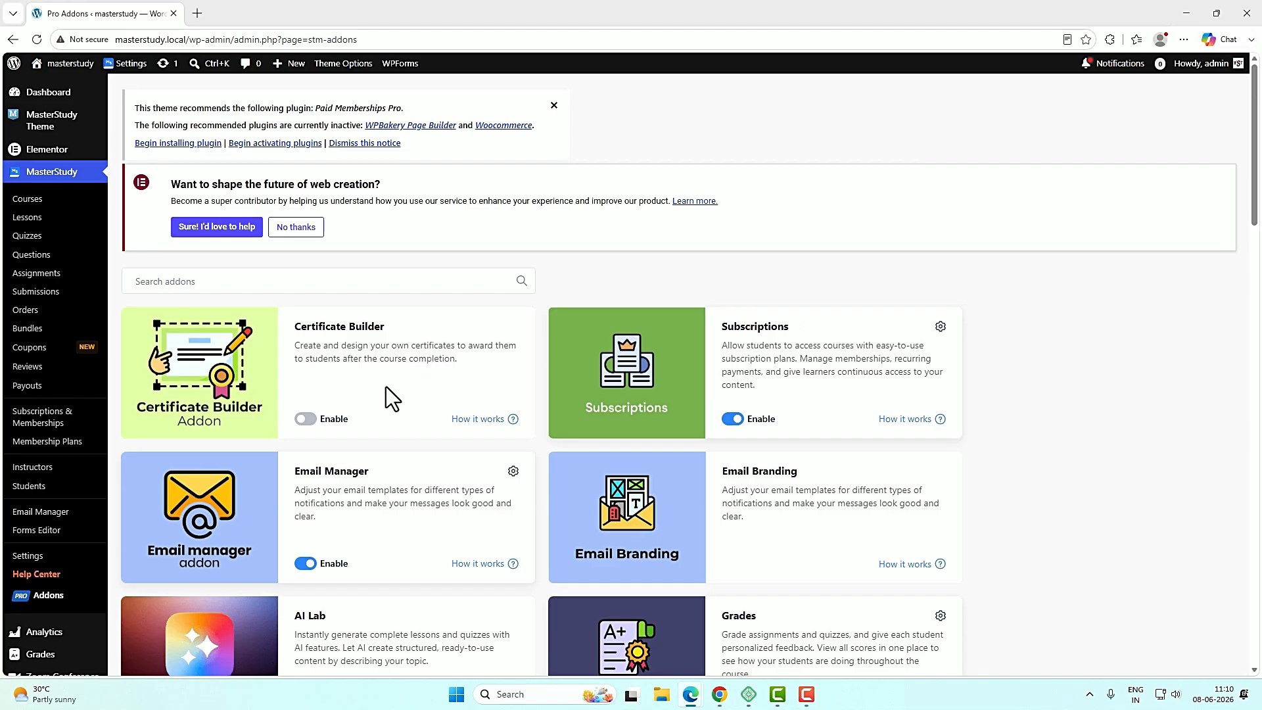
scroll(385, 387, down, 1)
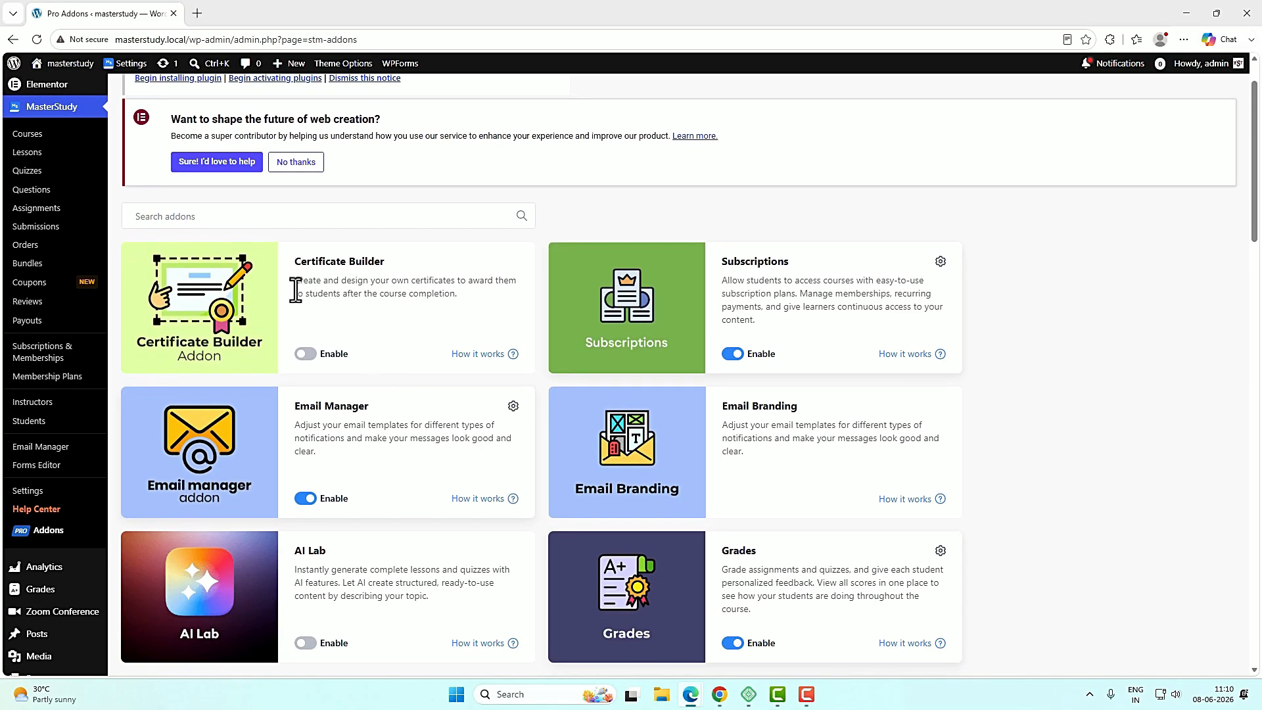
click(305, 355)
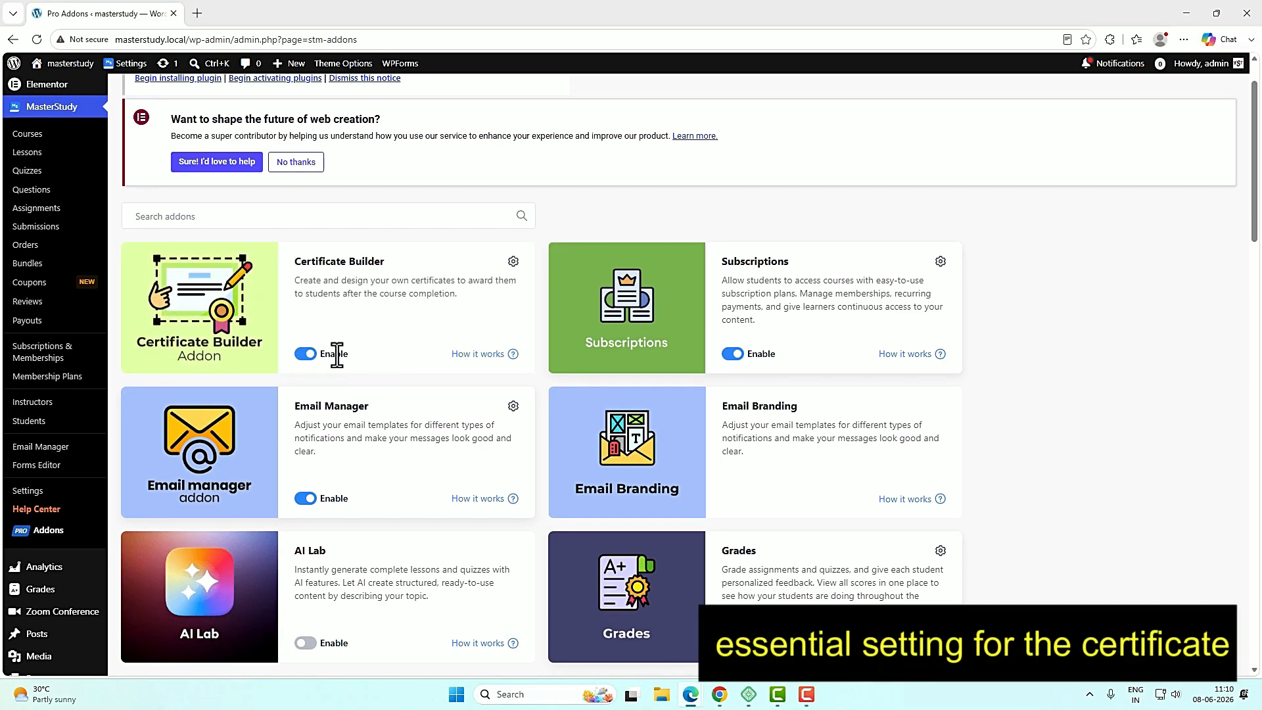
Set the certificate threshold to 80% in the MasterStudy certificates settings.
click(29, 492)
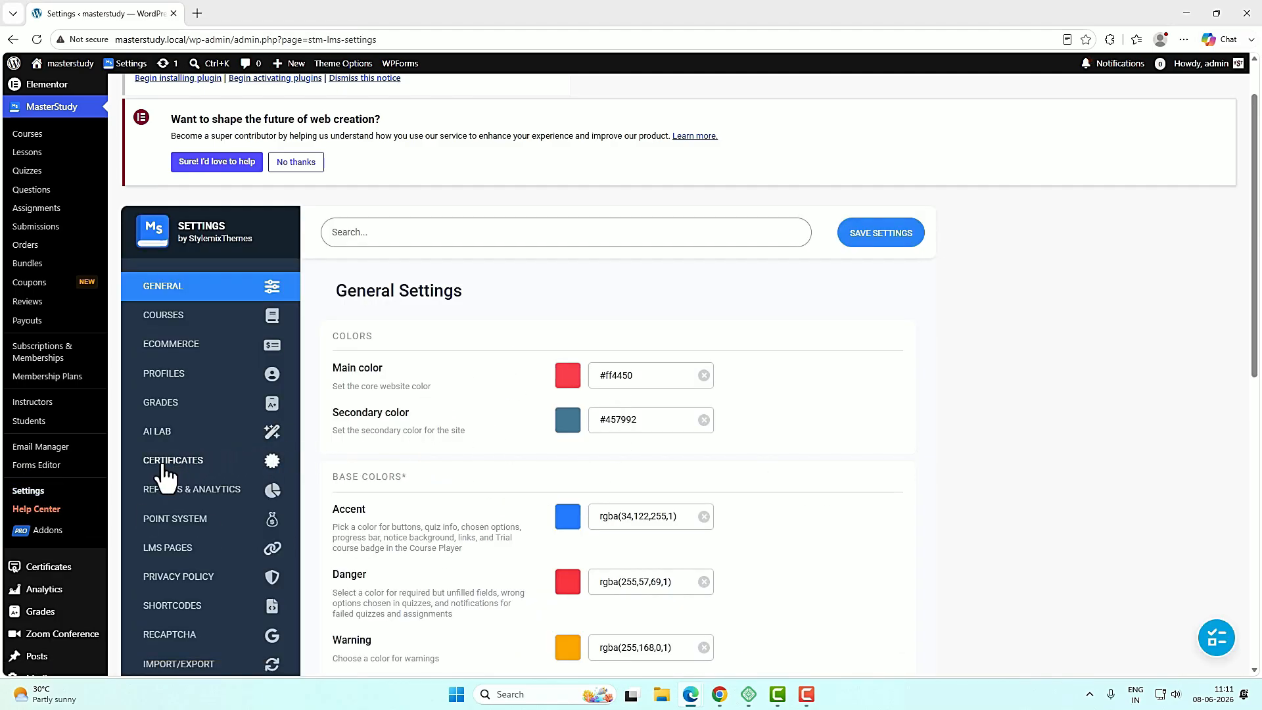
click(199, 461)
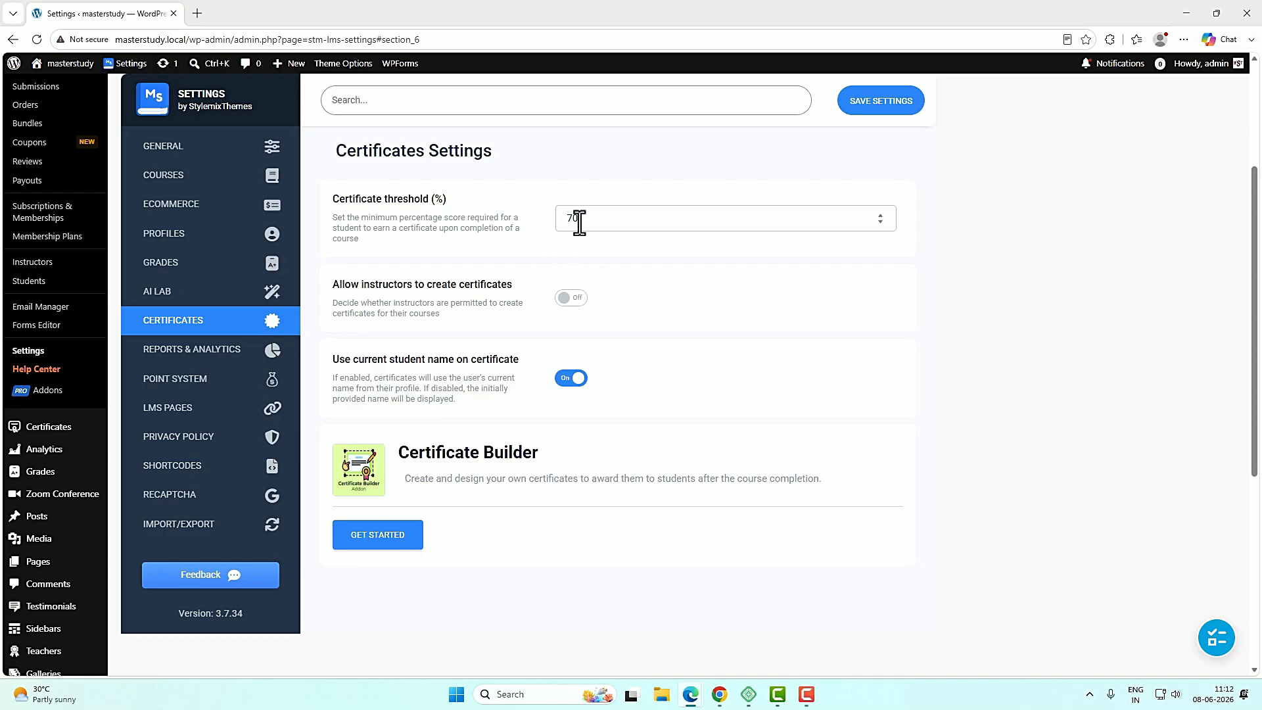
drag(566, 219, 590, 221)
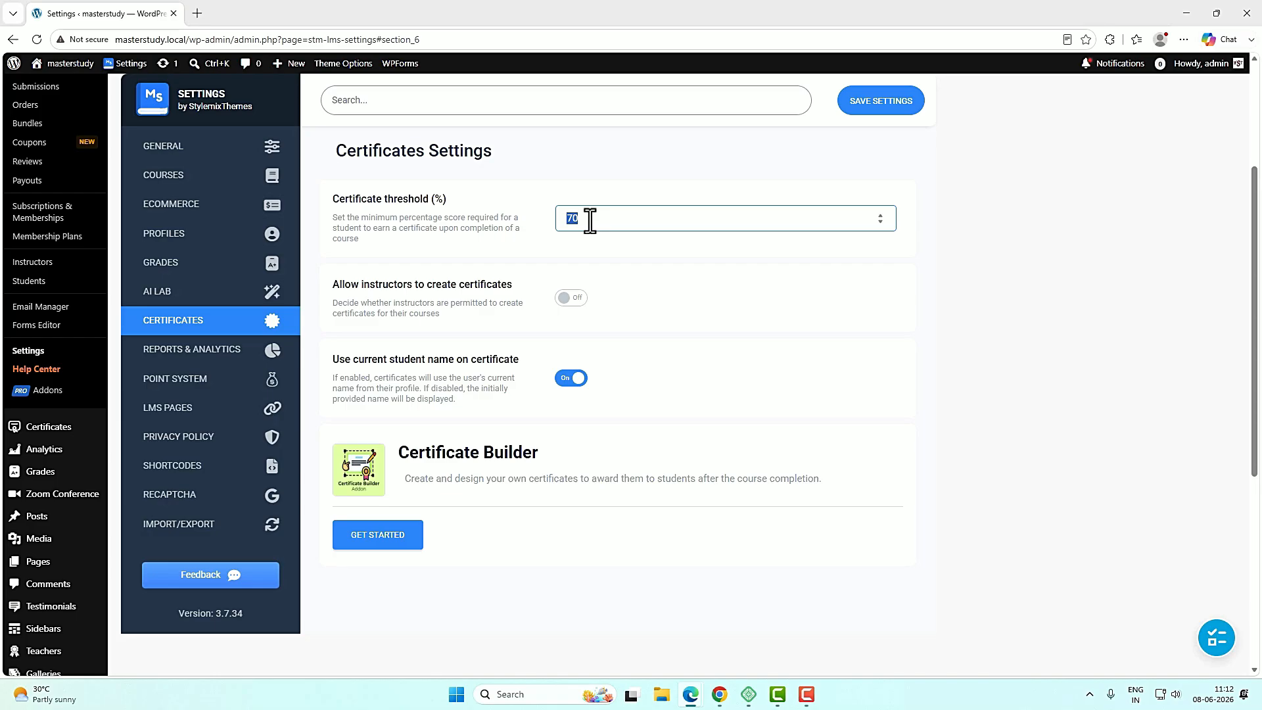
drag(594, 218, 560, 213)
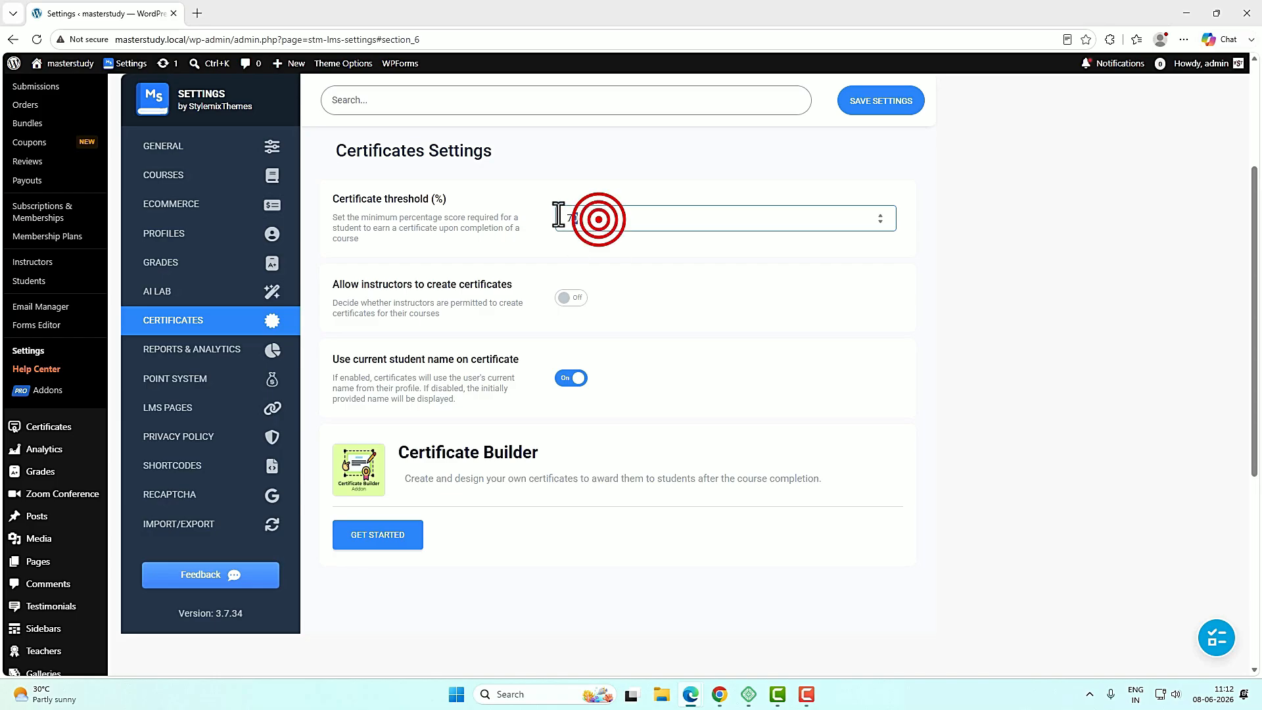
text(80)
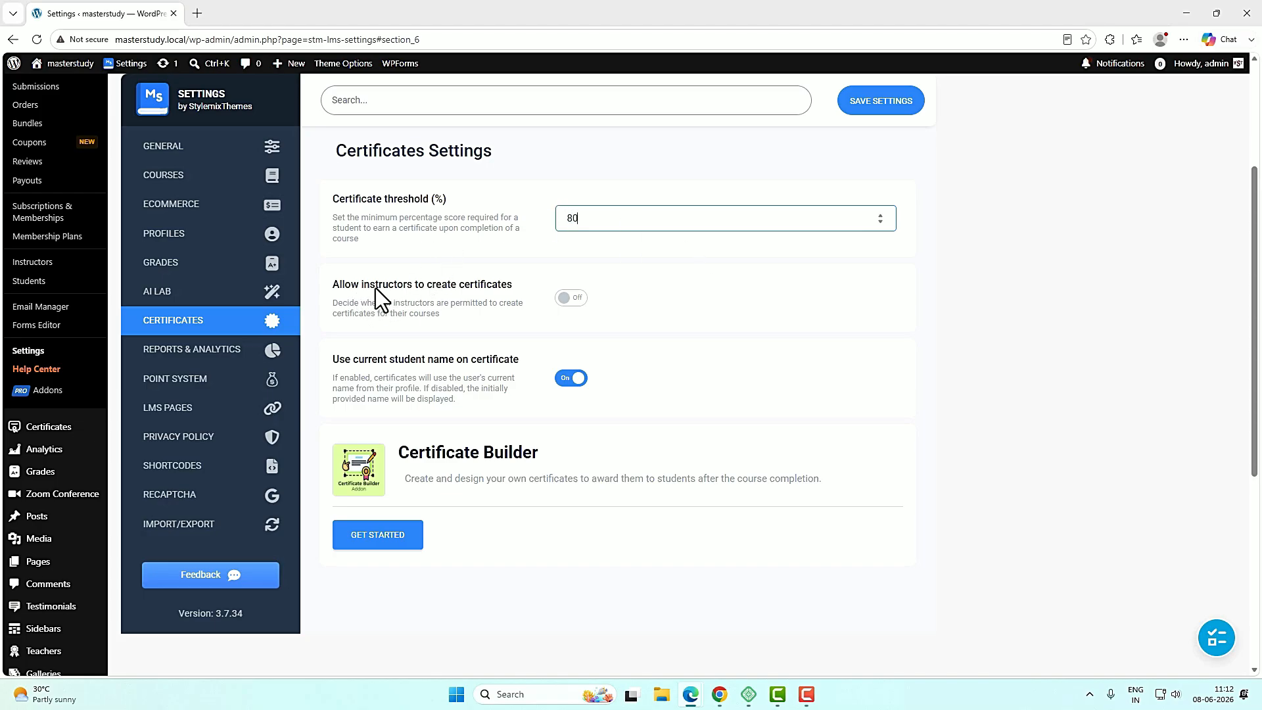
Switch instructor certificate creation on and back off, and use of the current student name off and back on.
click(582, 301)
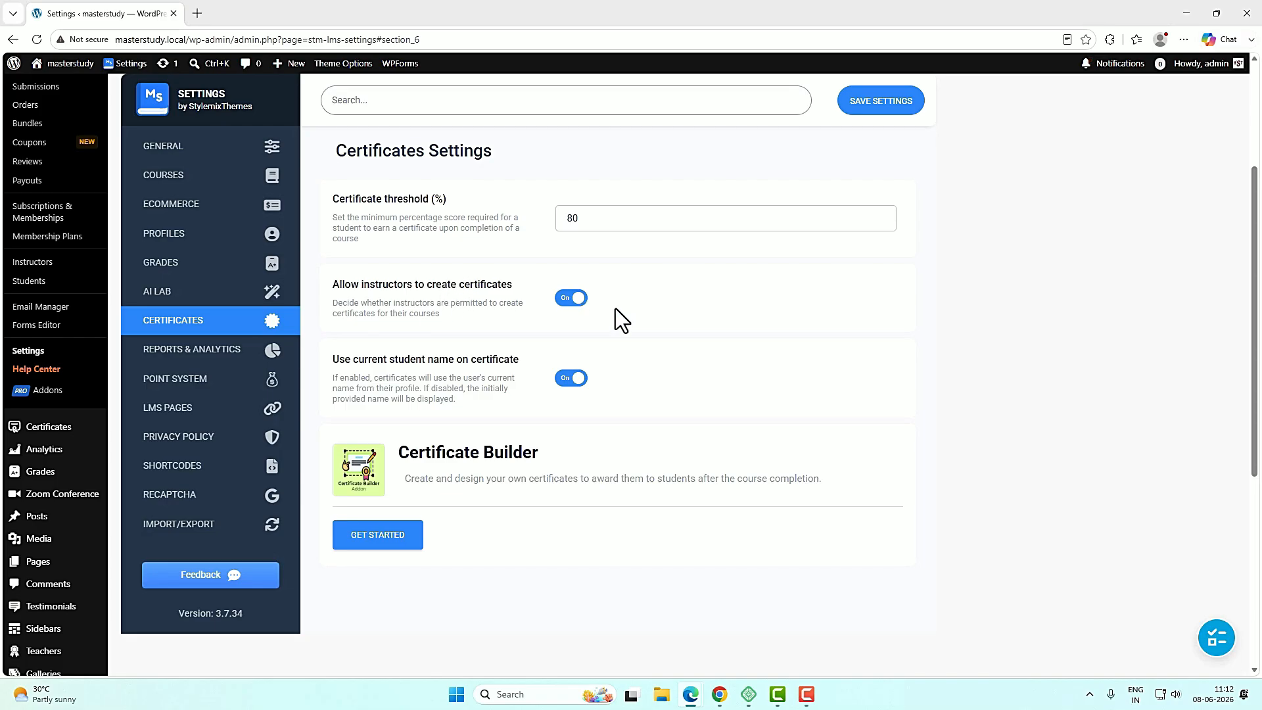
click(566, 301)
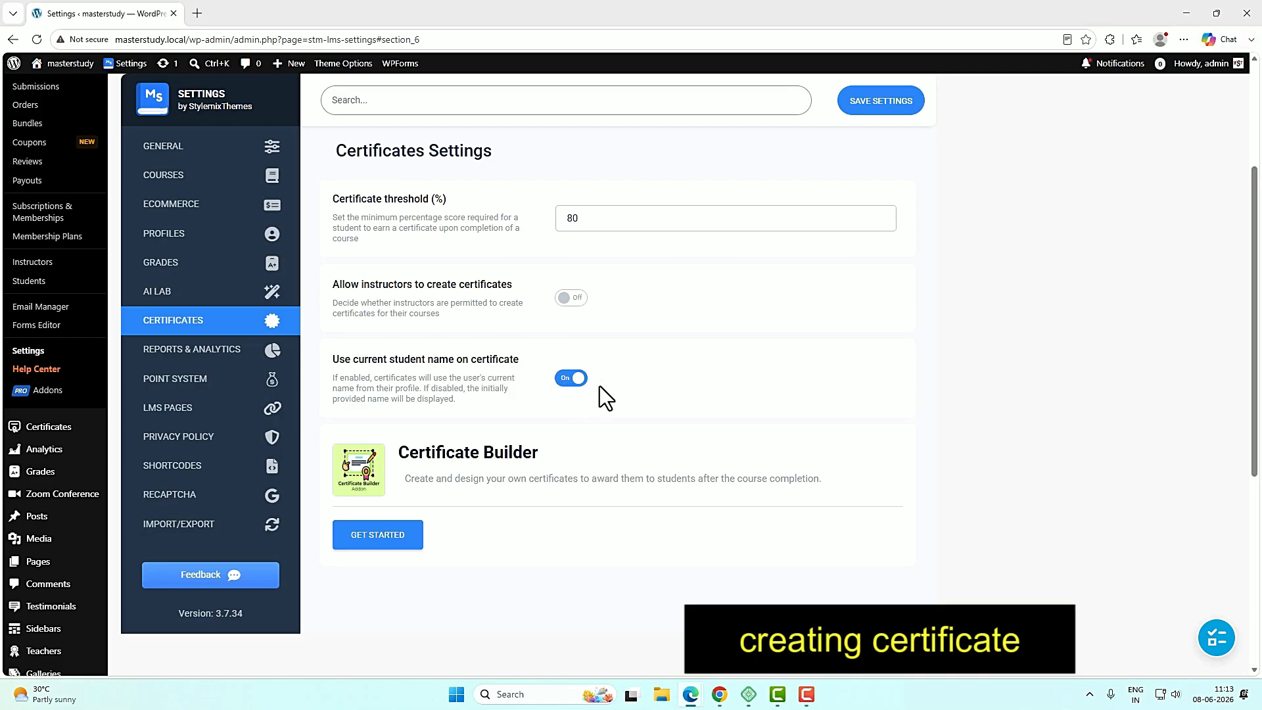
click(571, 378)
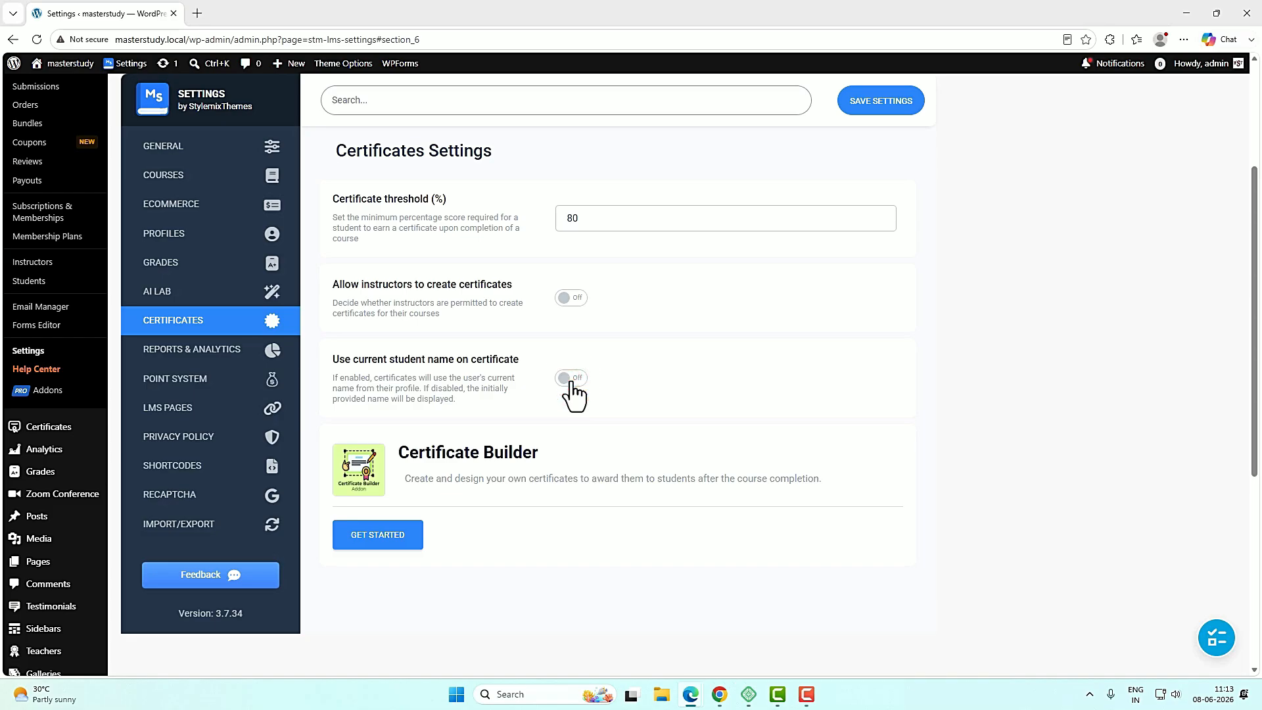
click(571, 380)
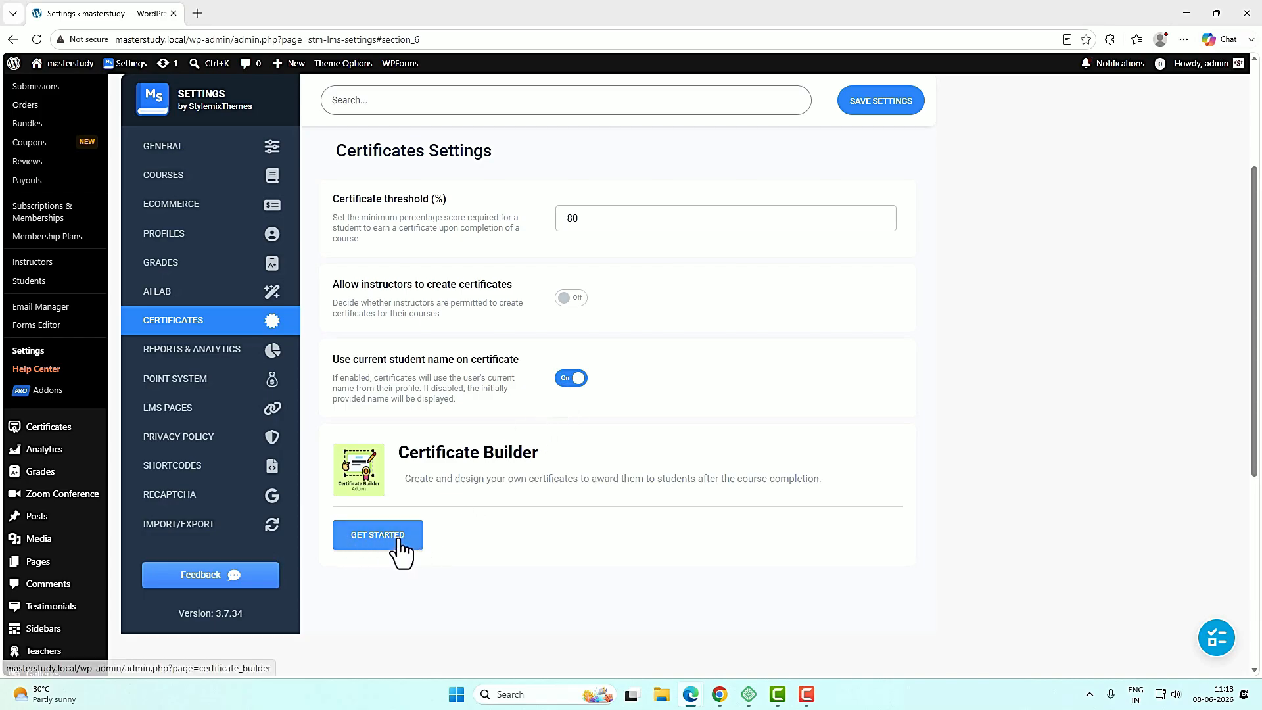
Open the site's certificates list and look through the demo certificates.
click(59, 429)
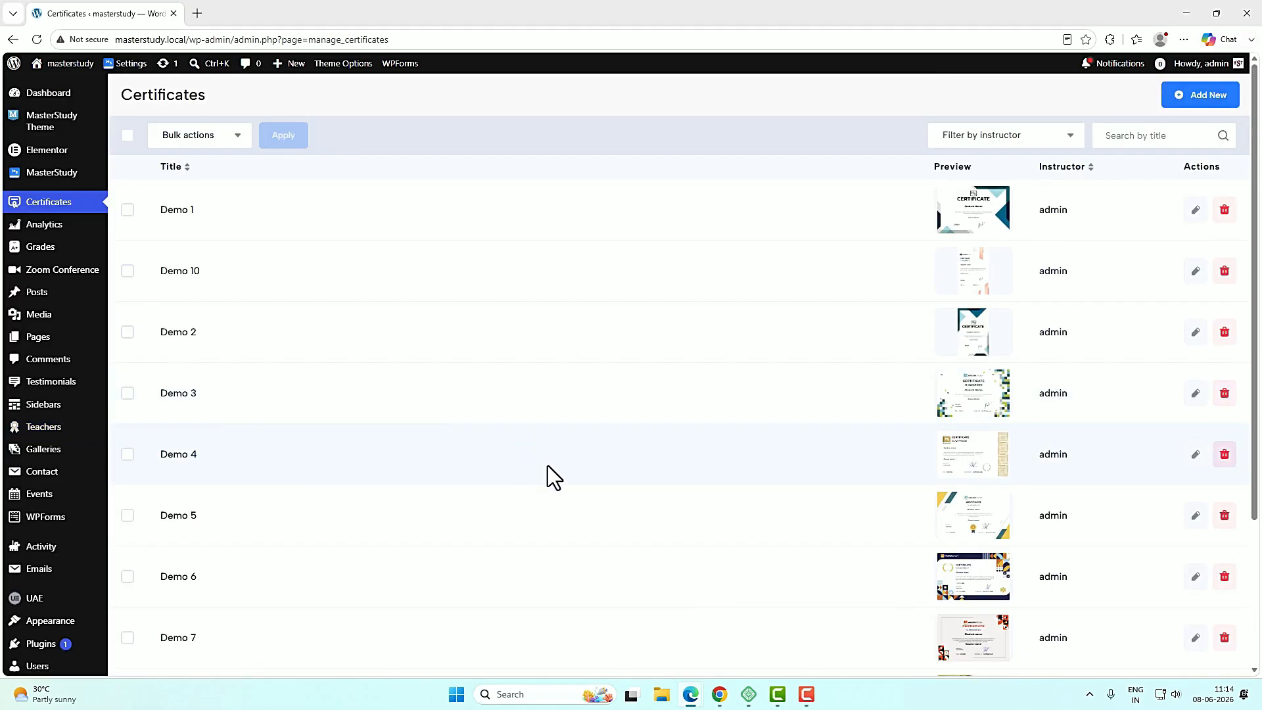
scroll(550, 470, down, 3)
scroll(709, 519, up, 5)
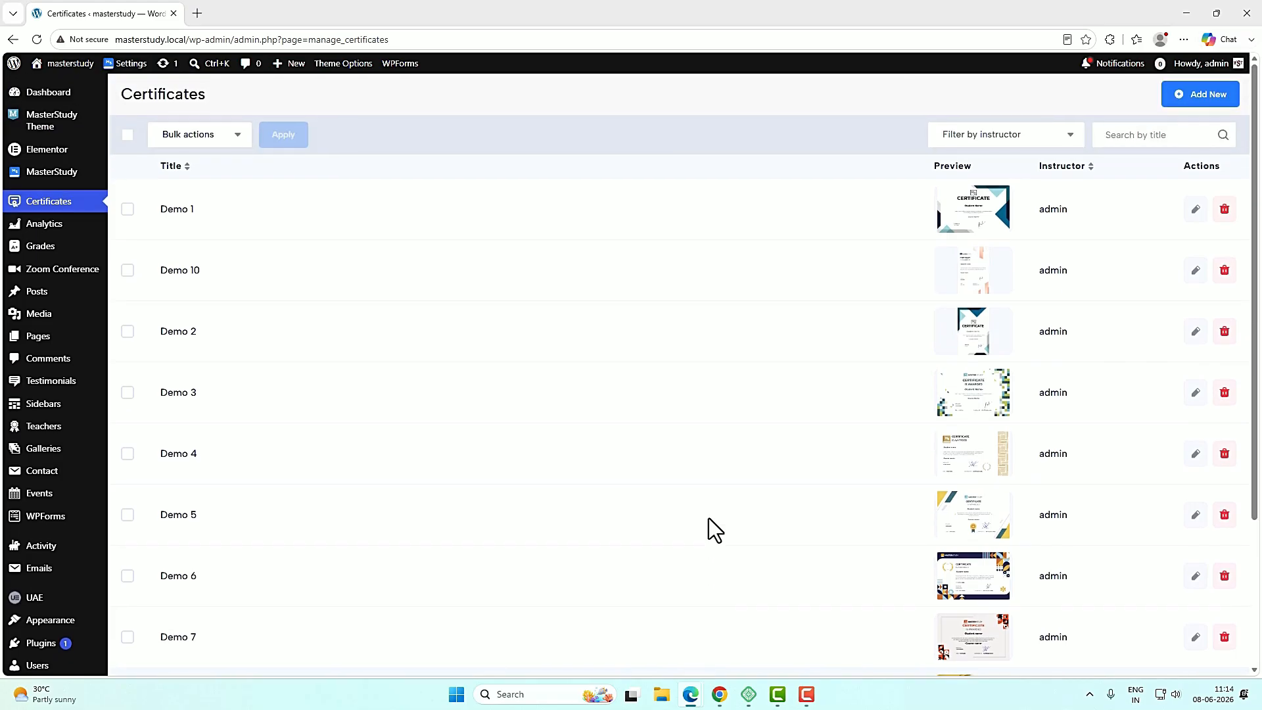
scroll(512, 572, down, 5)
scroll(663, 568, up, 3)
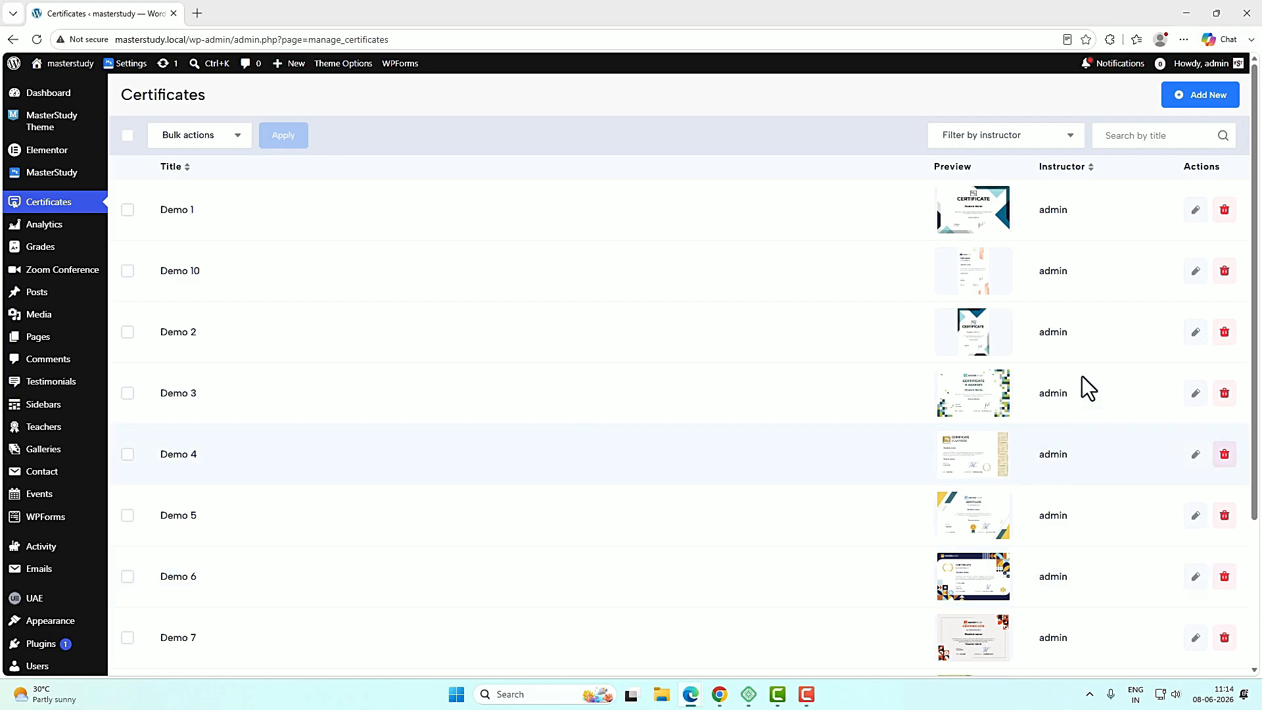
Open the Certificate Builder for adding a certificate, and view the Demo 9 template with its MasterStudy logo selected.
click(1196, 96)
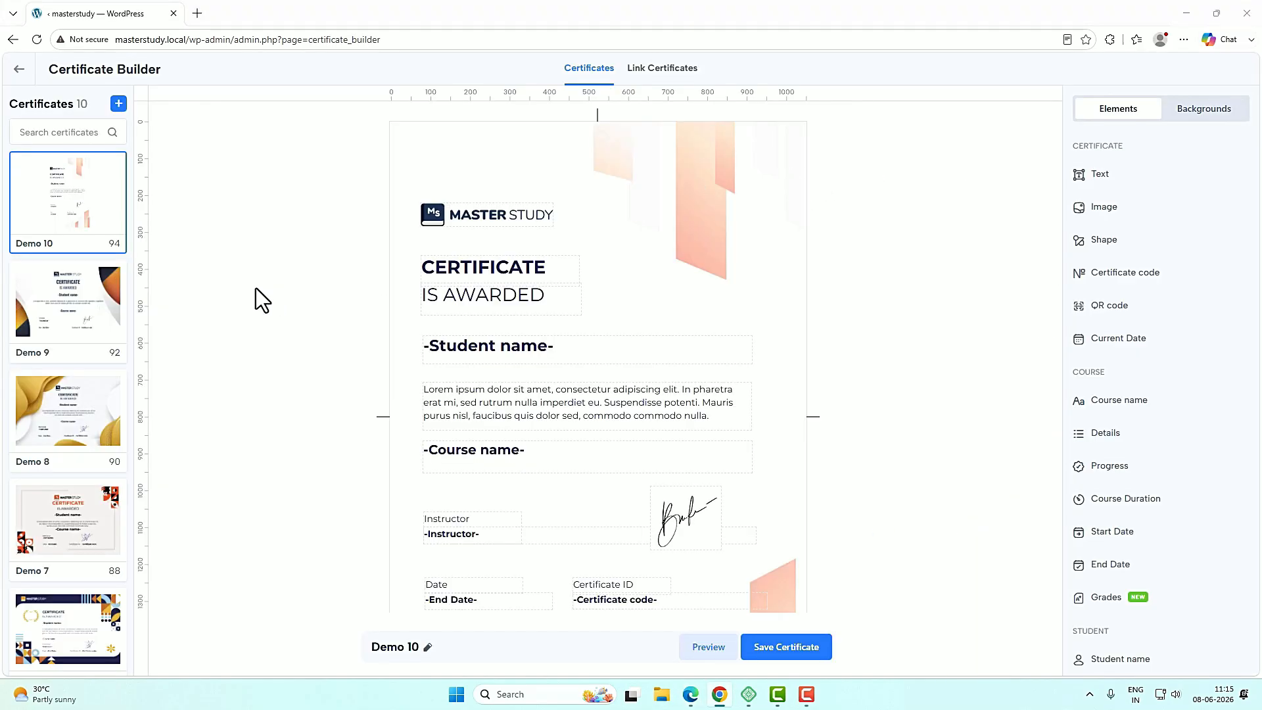
click(65, 308)
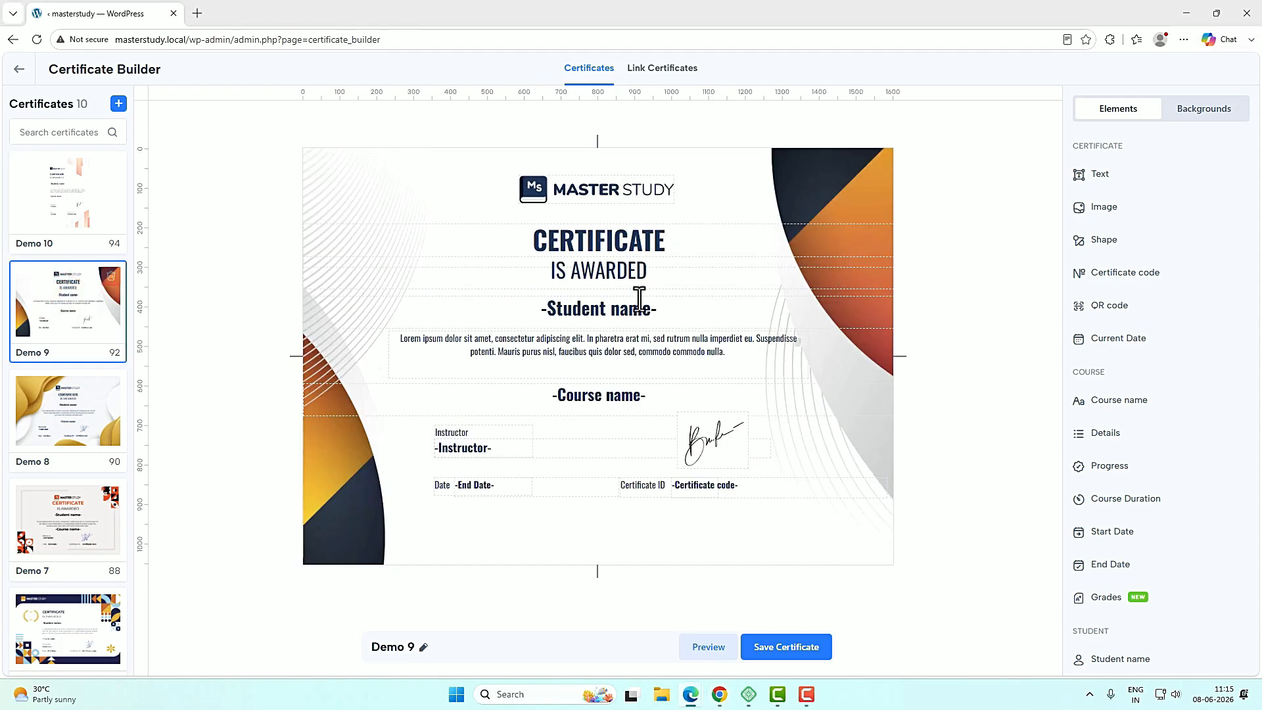
click(629, 197)
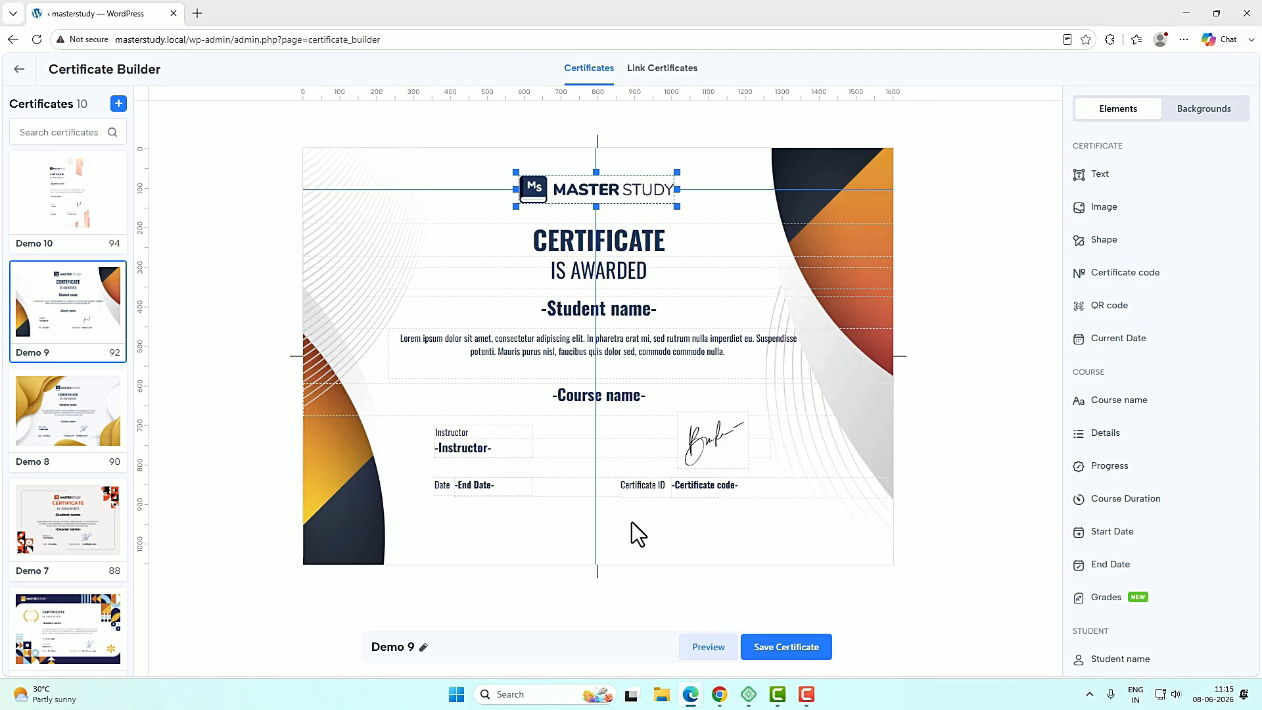
Create a new certificate with the vertical layout, name it "my certificate" and save it.
click(118, 104)
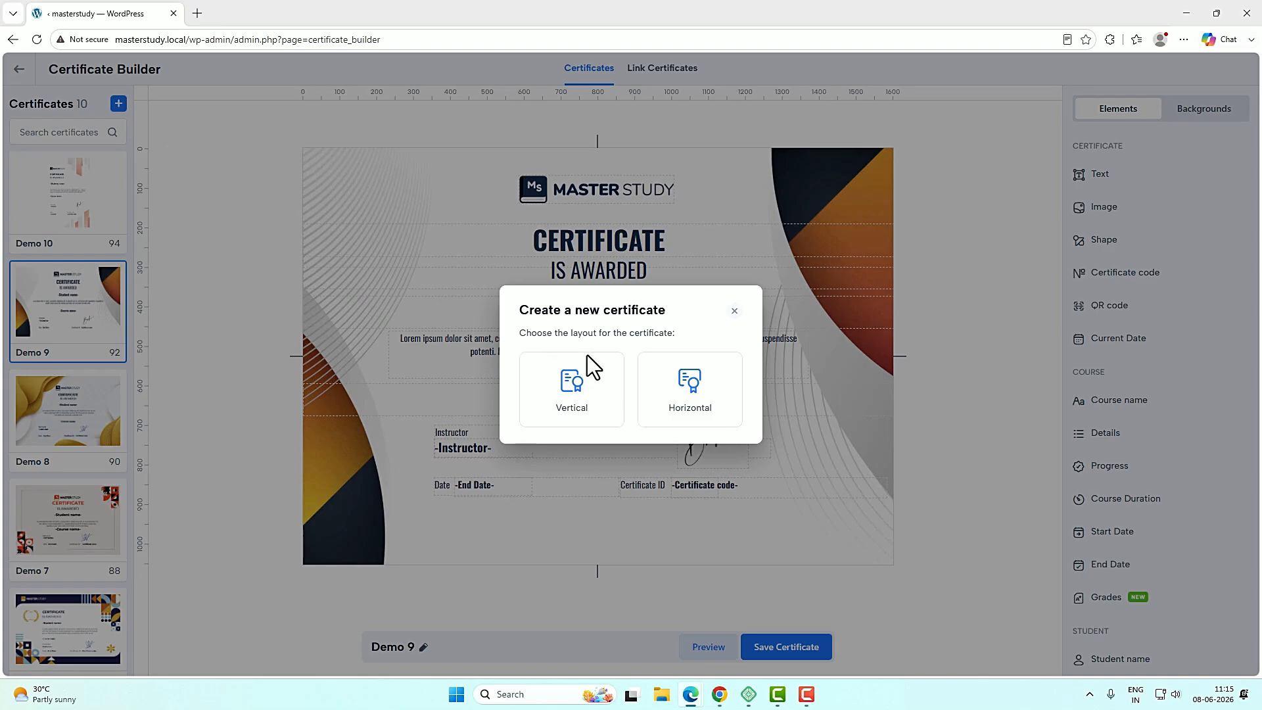
click(606, 388)
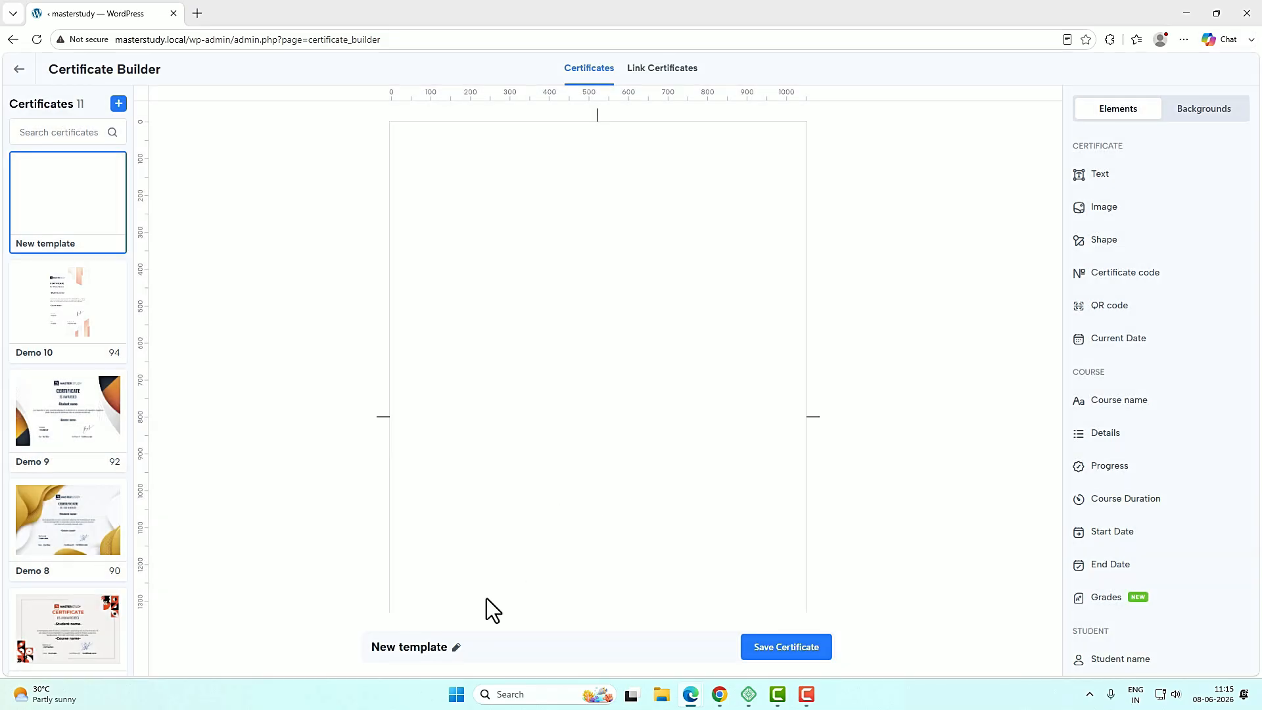
click(423, 649)
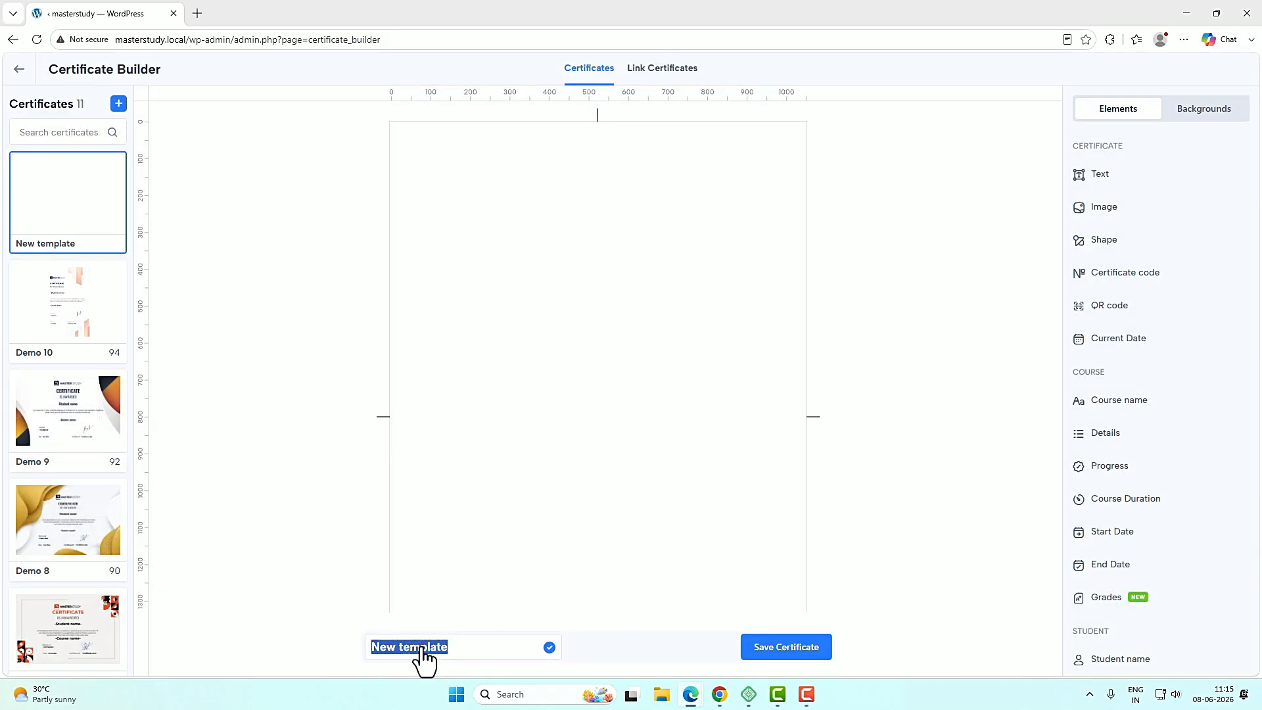
text(my certificate)
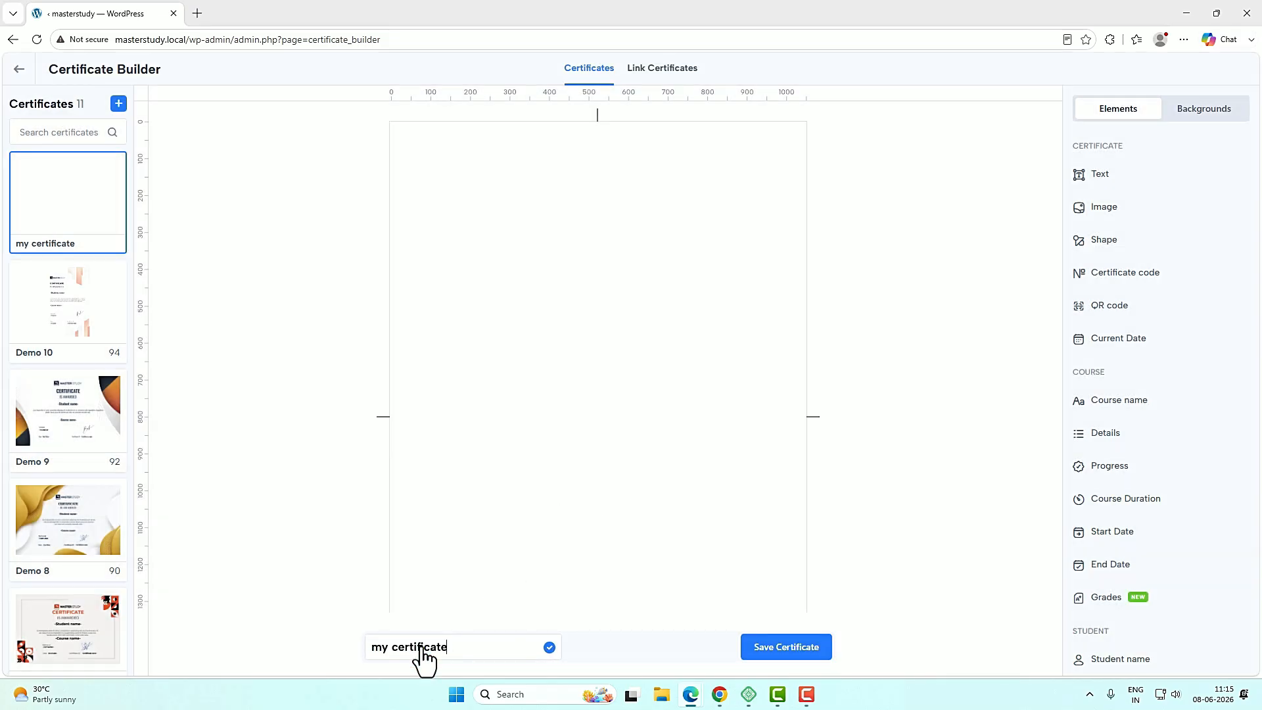
click(776, 649)
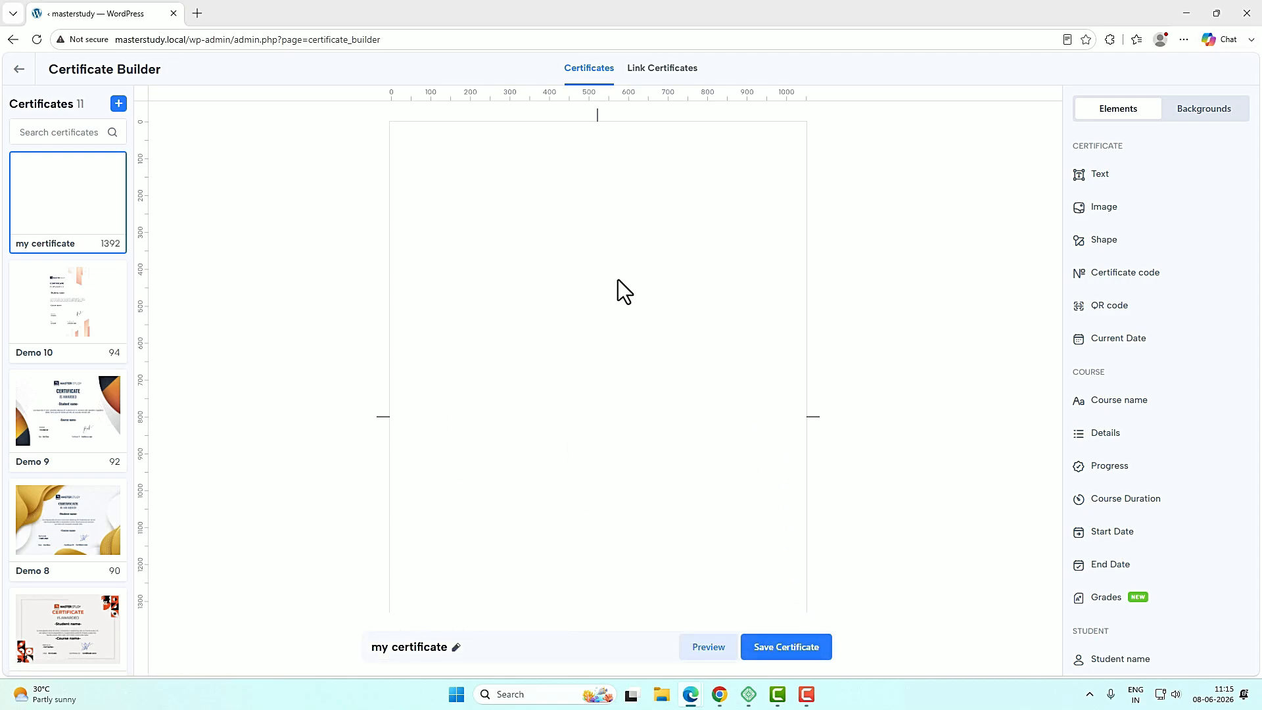
Upload the blue and yellow phone wallpaper picture from the Pictures folder and attach it as the certificate's background image.
click(1195, 108)
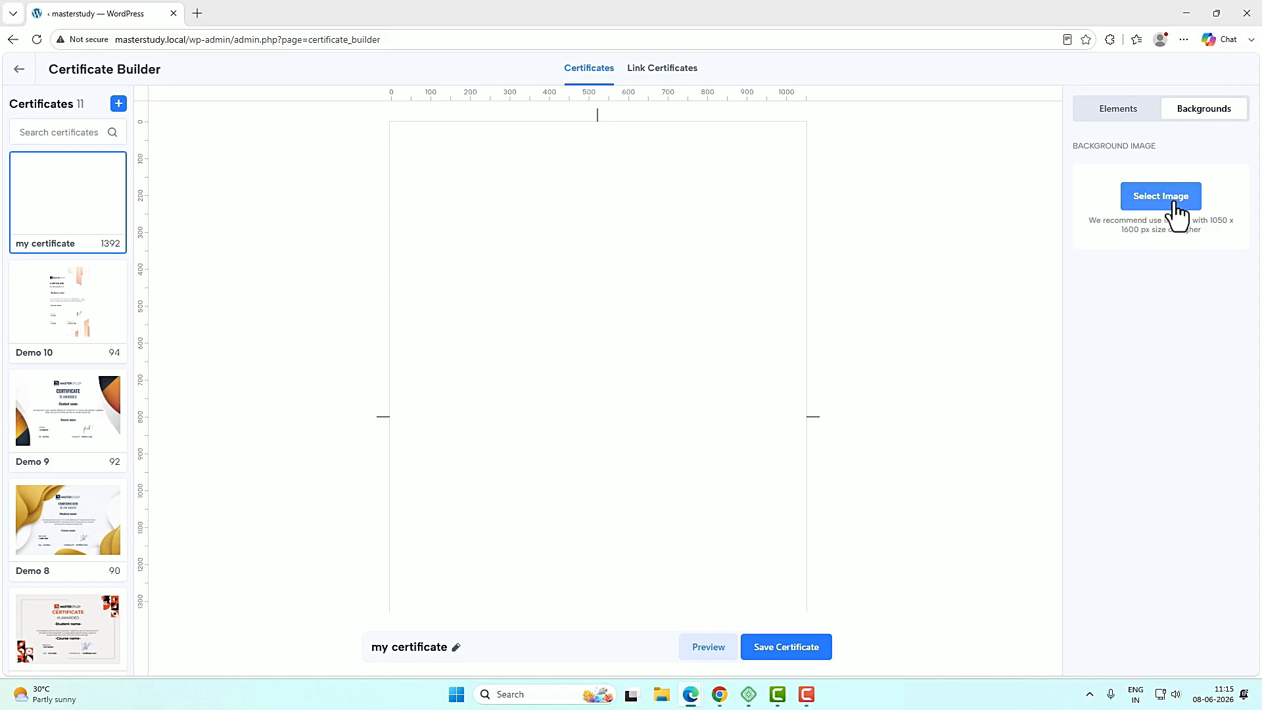
click(1175, 203)
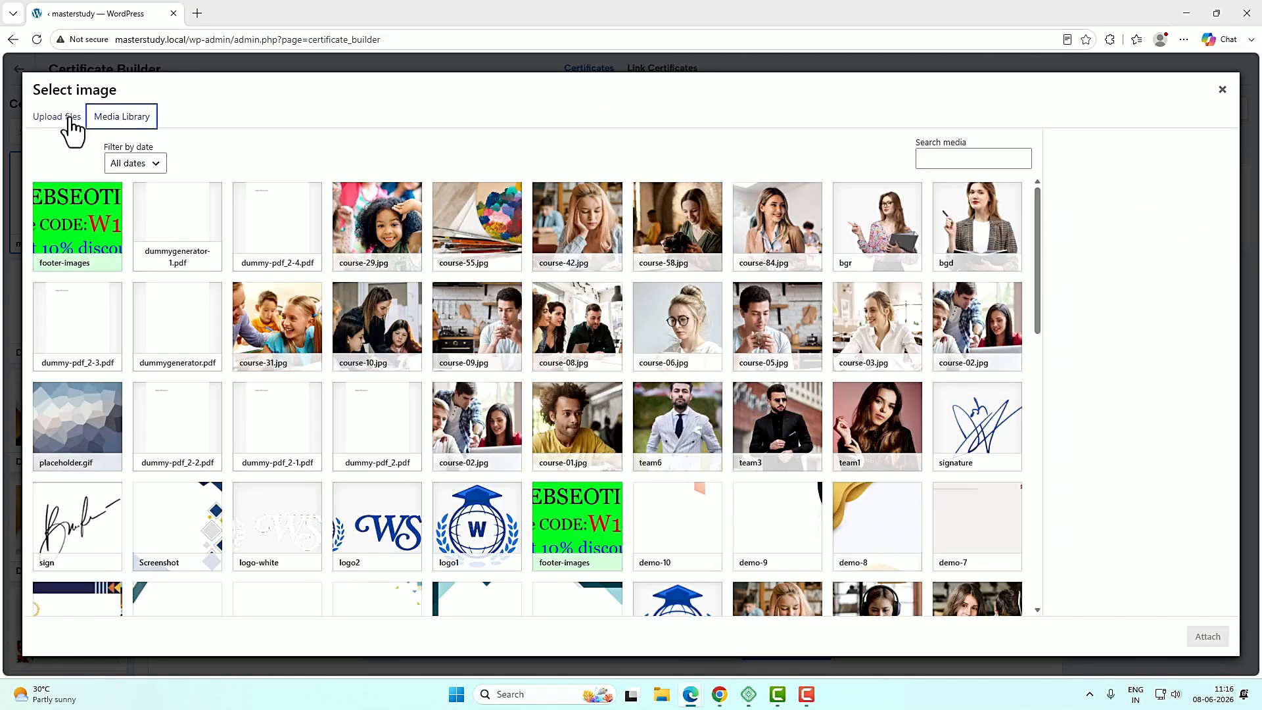
click(69, 121)
click(631, 347)
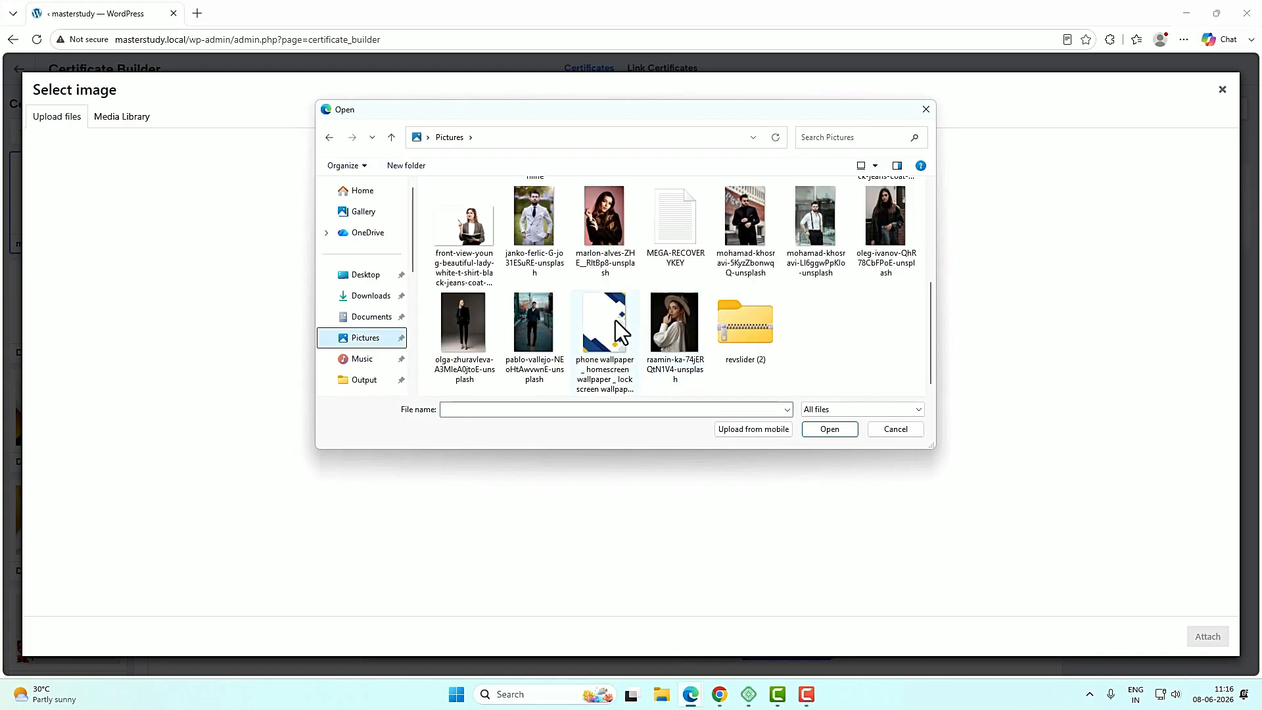
click(608, 345)
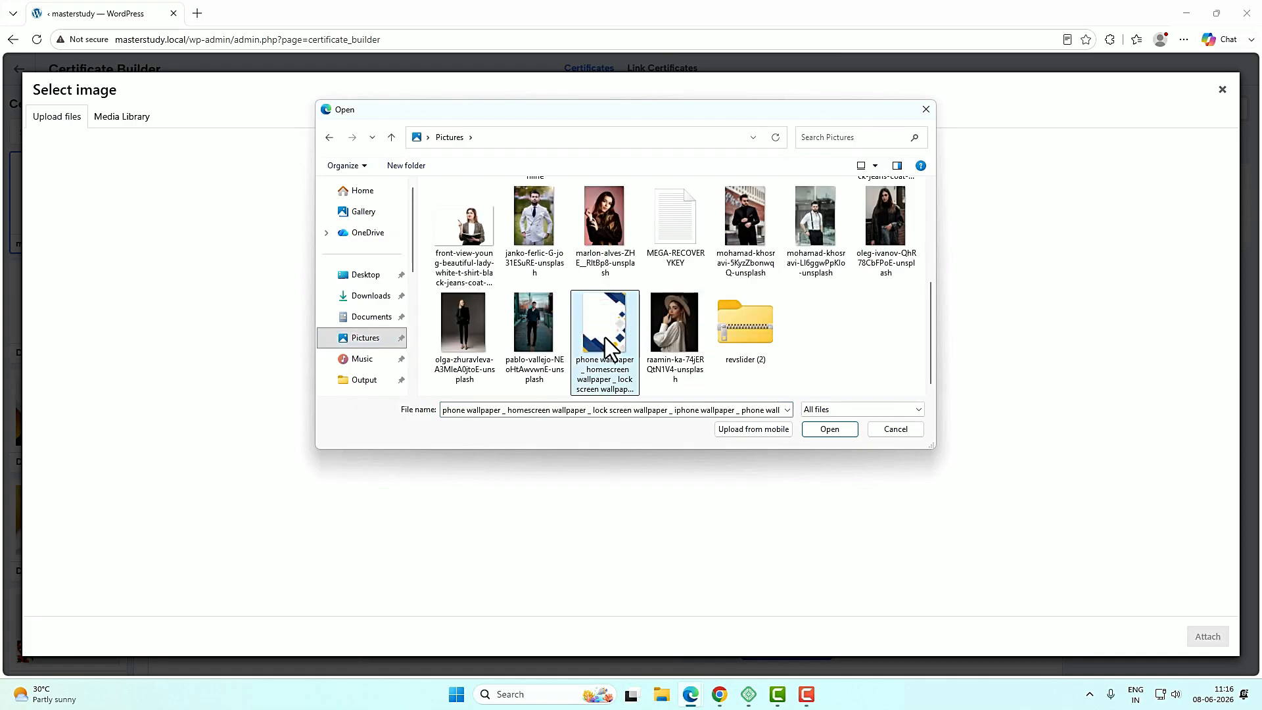
click(829, 429)
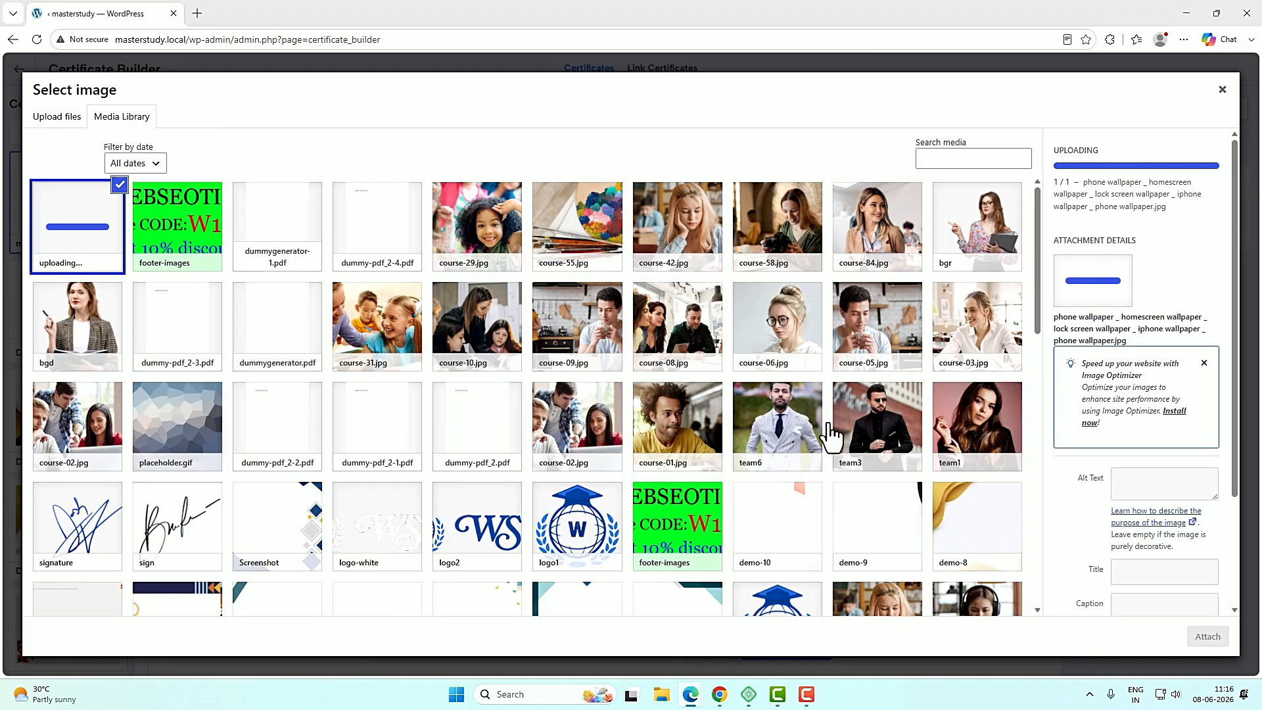
click(1214, 638)
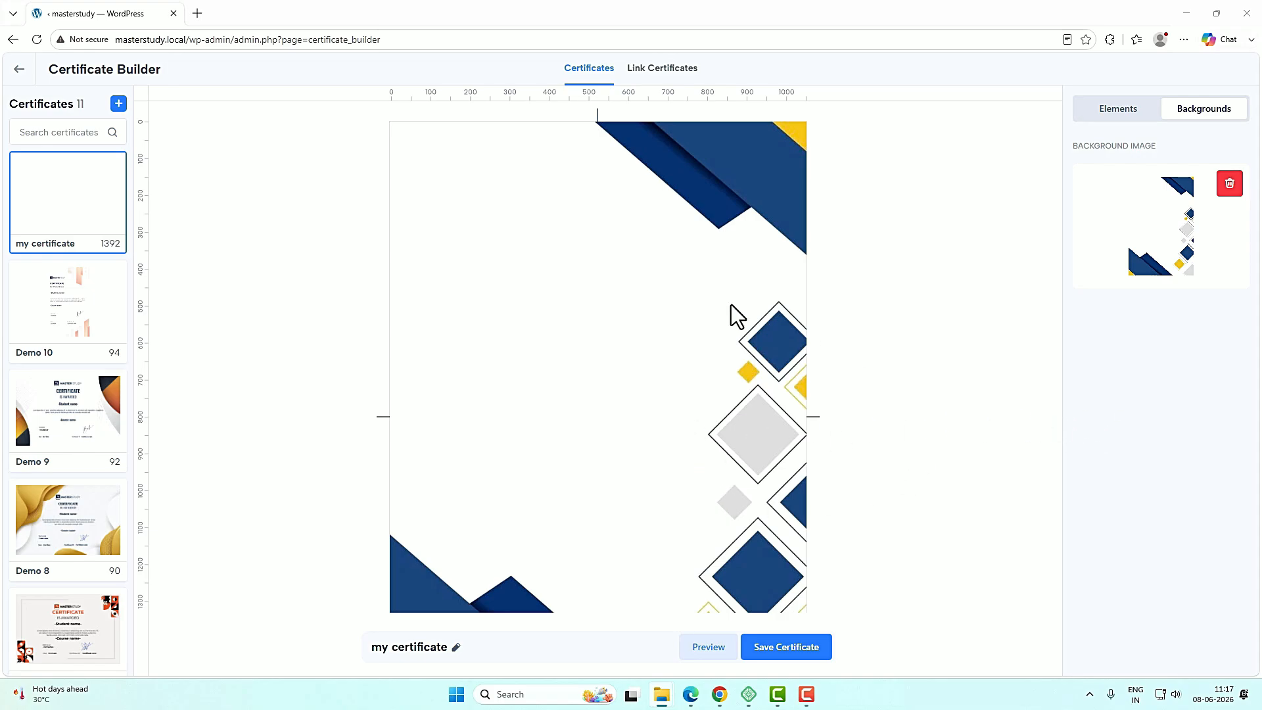
Add an image element with the logo2 picture in the certificate's upper-left corner and widen it to about half the page width.
click(1117, 112)
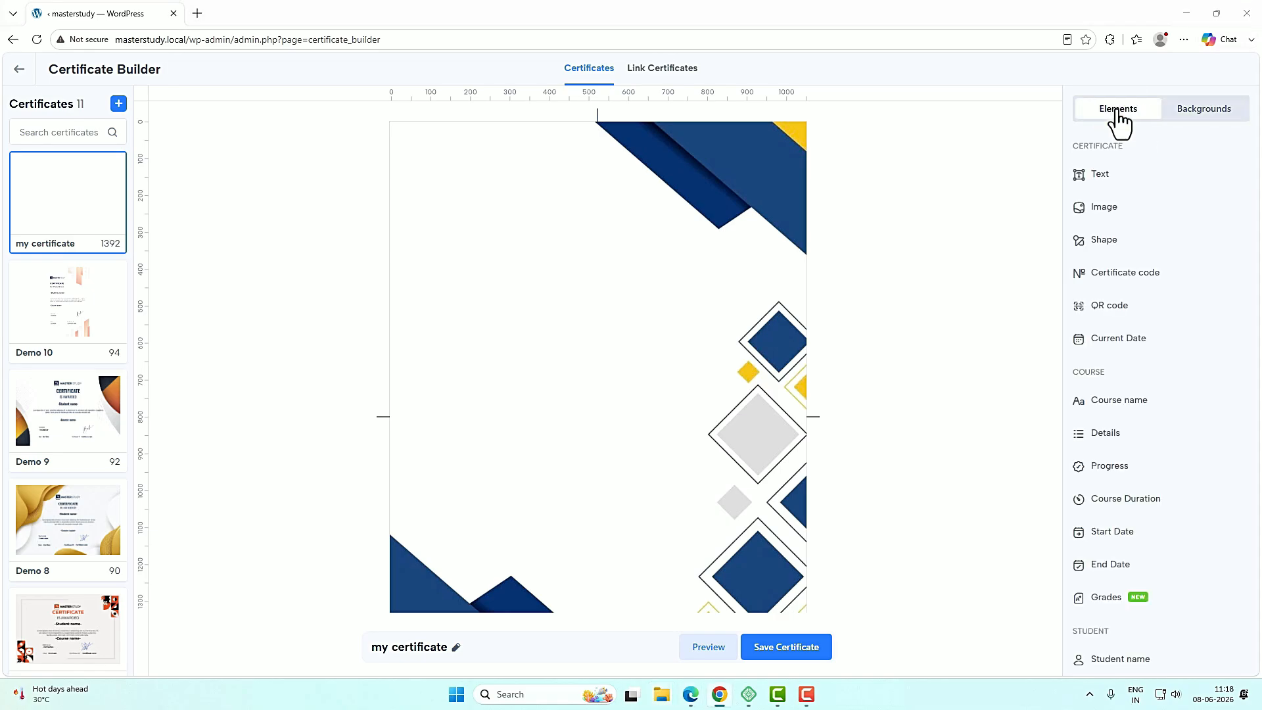
mouse_move(1083, 209)
click(1226, 208)
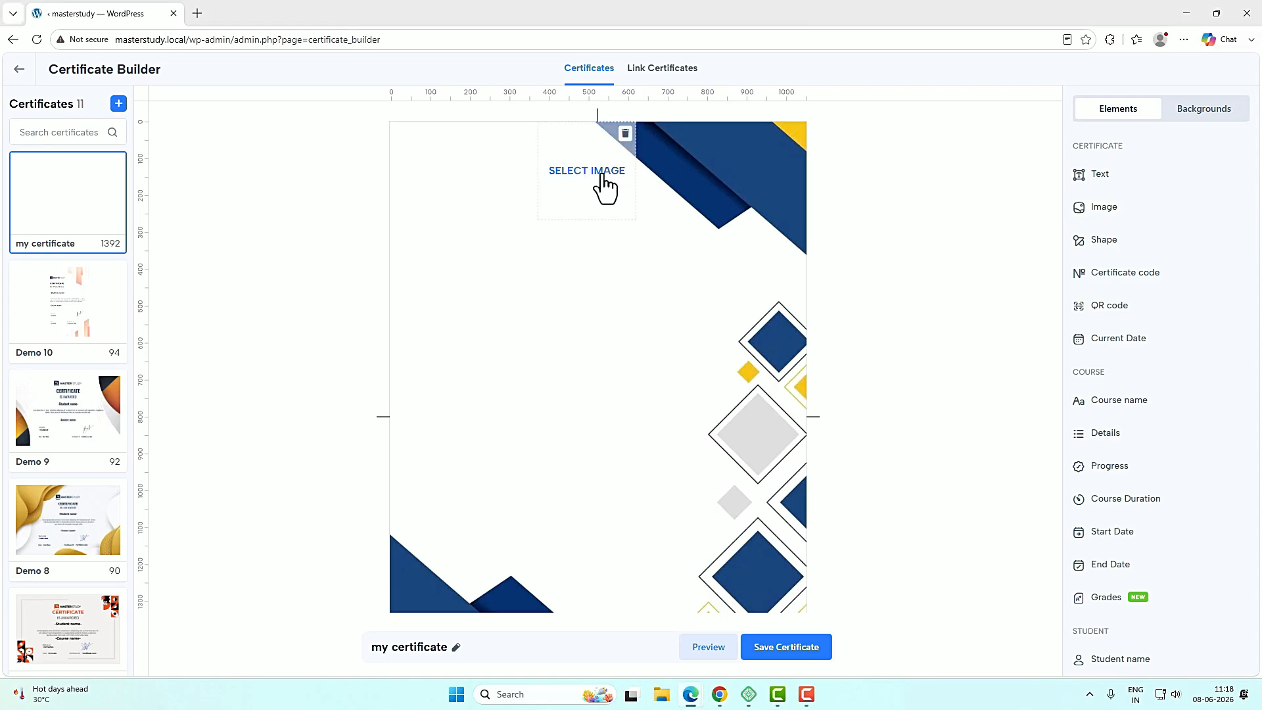
click(586, 172)
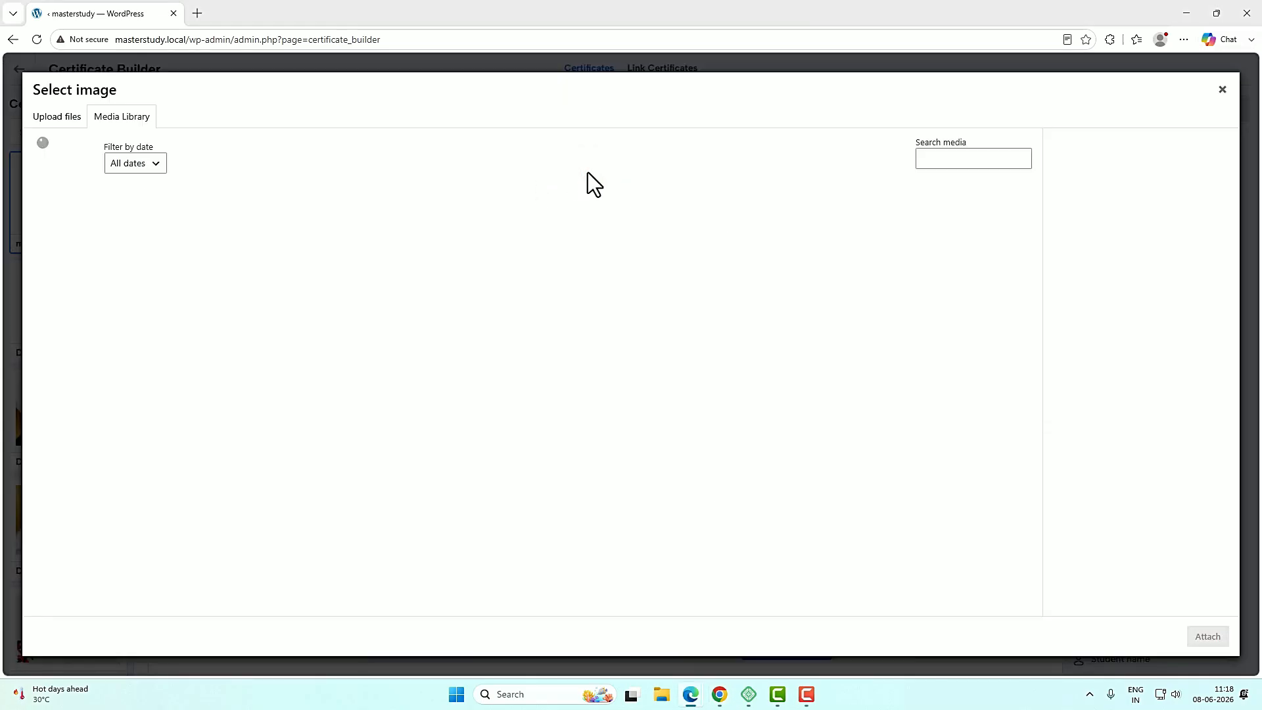
scroll(532, 342, down, 3)
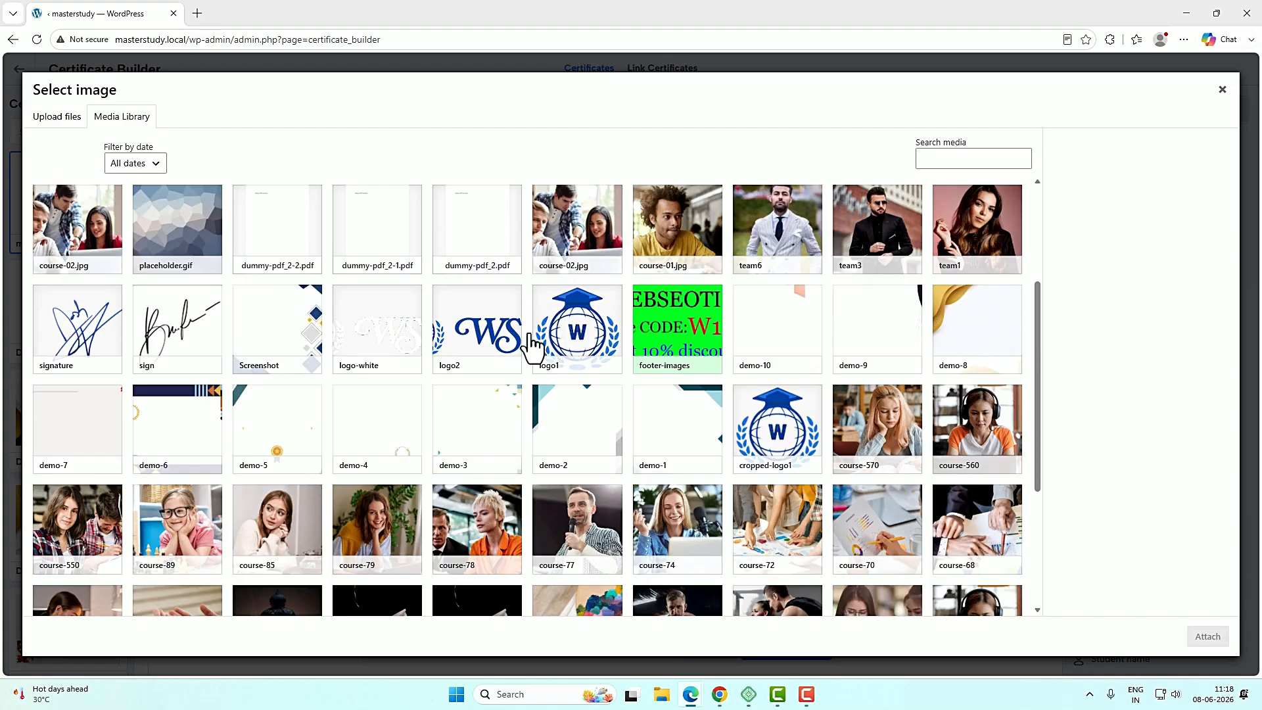
click(506, 349)
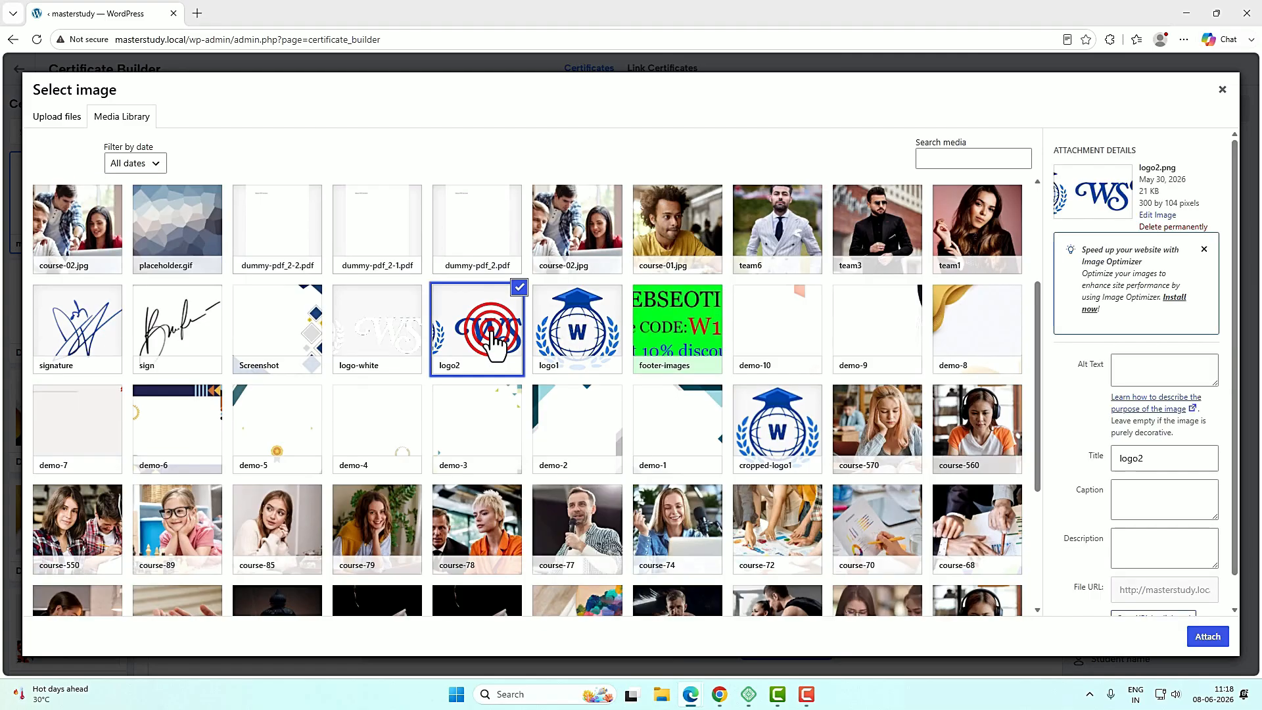
click(1207, 636)
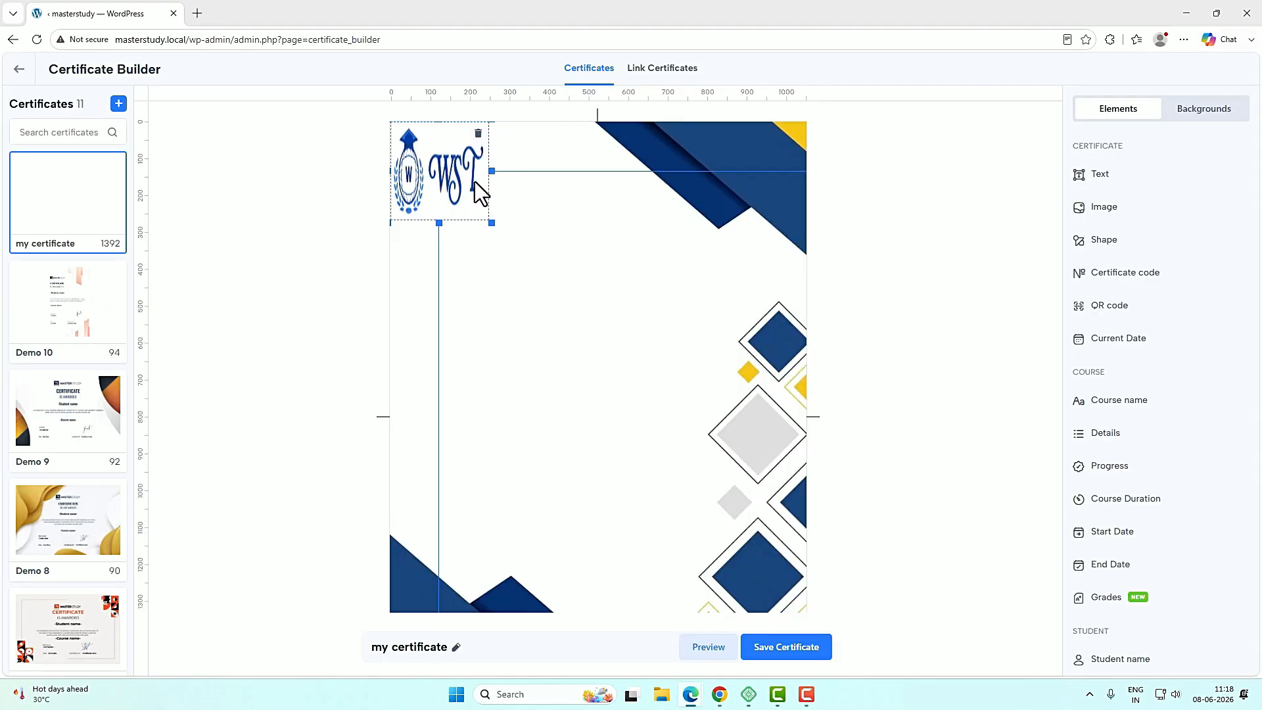
drag(491, 171, 595, 173)
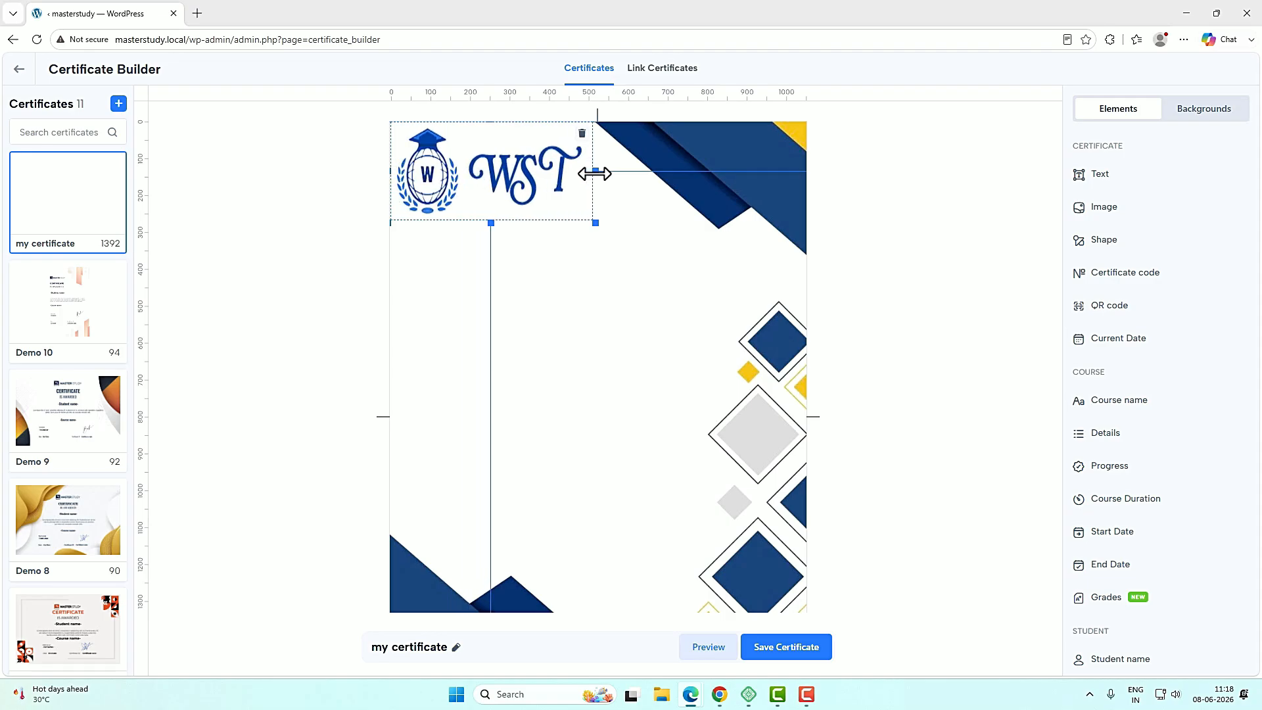
Add a text element reading "CERTIFICATE" below the logo, without italics and at 20px.
mouse_move(1085, 197)
click(1230, 173)
drag(572, 138, 468, 264)
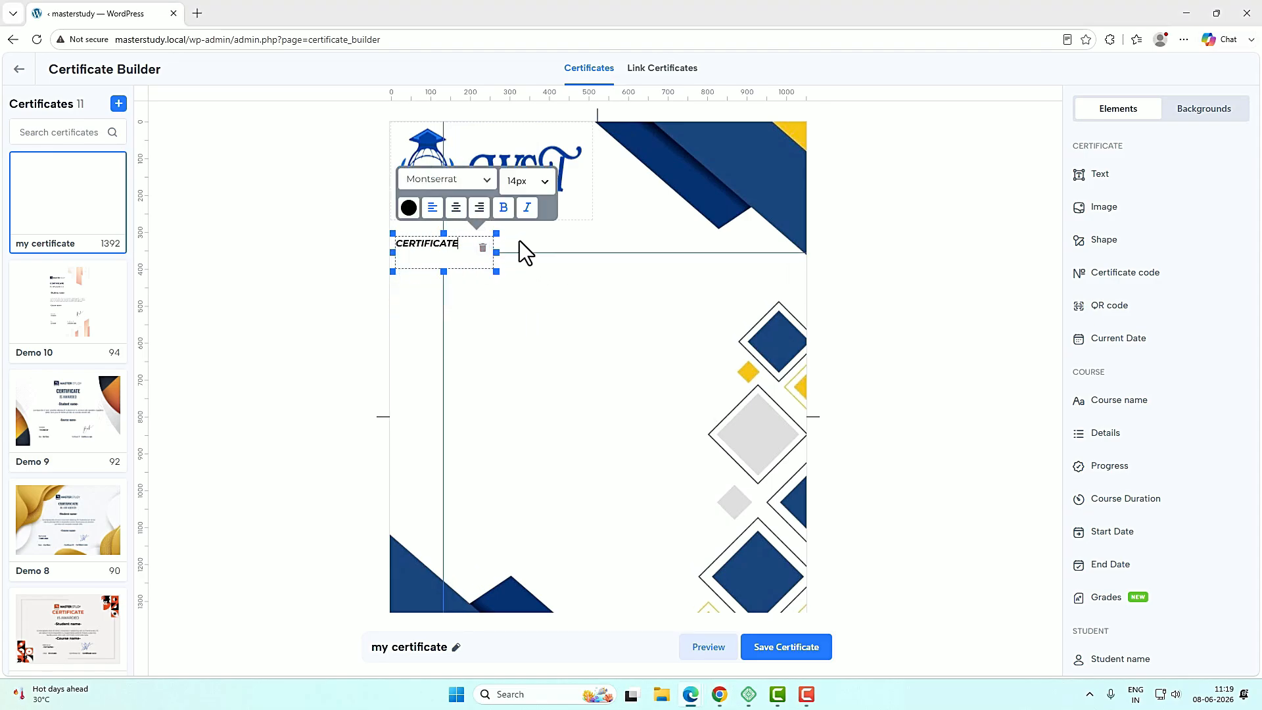
click(531, 215)
click(537, 186)
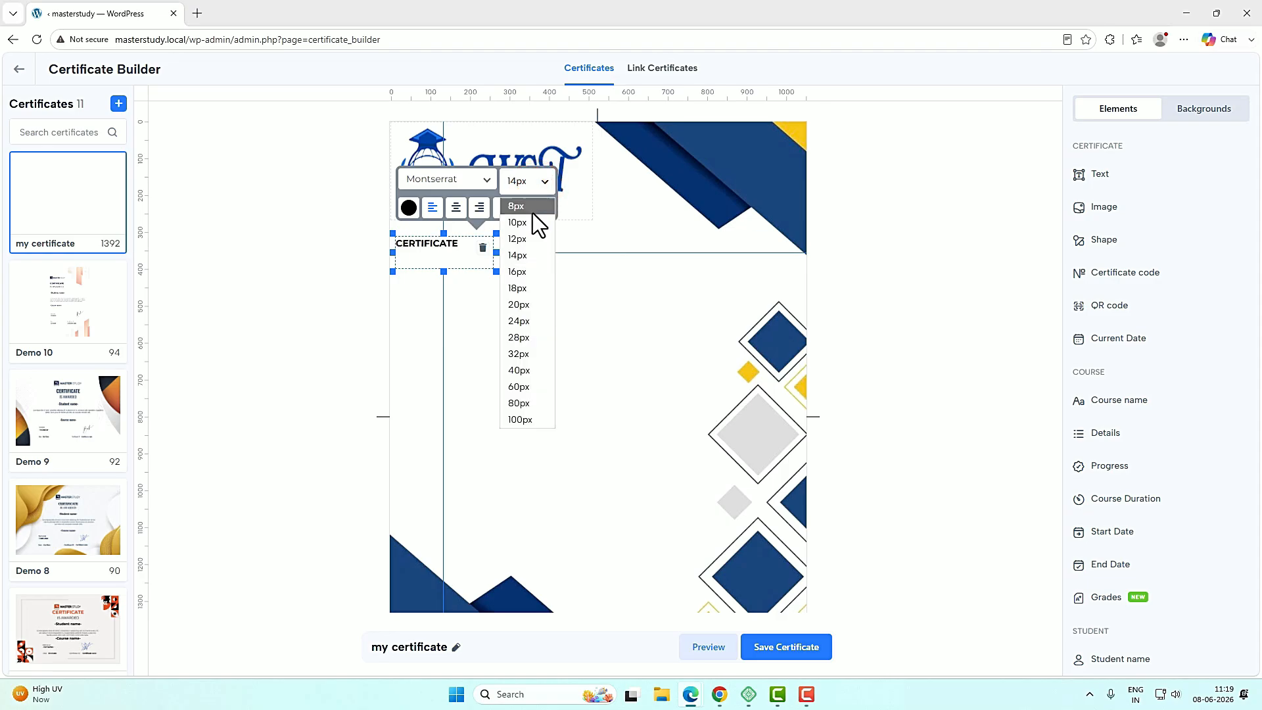
click(516, 304)
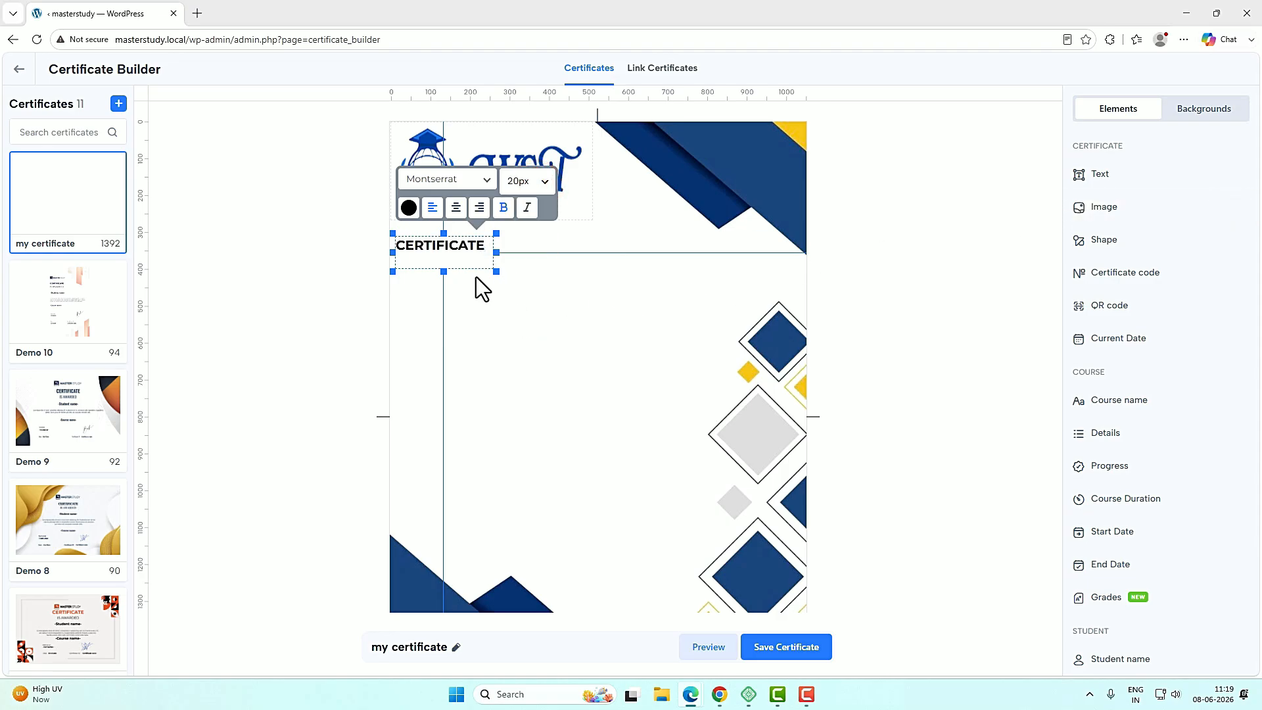
Add another text element reading "IS AWARDED" directly beneath the "CERTIFICATE" heading.
click(1230, 174)
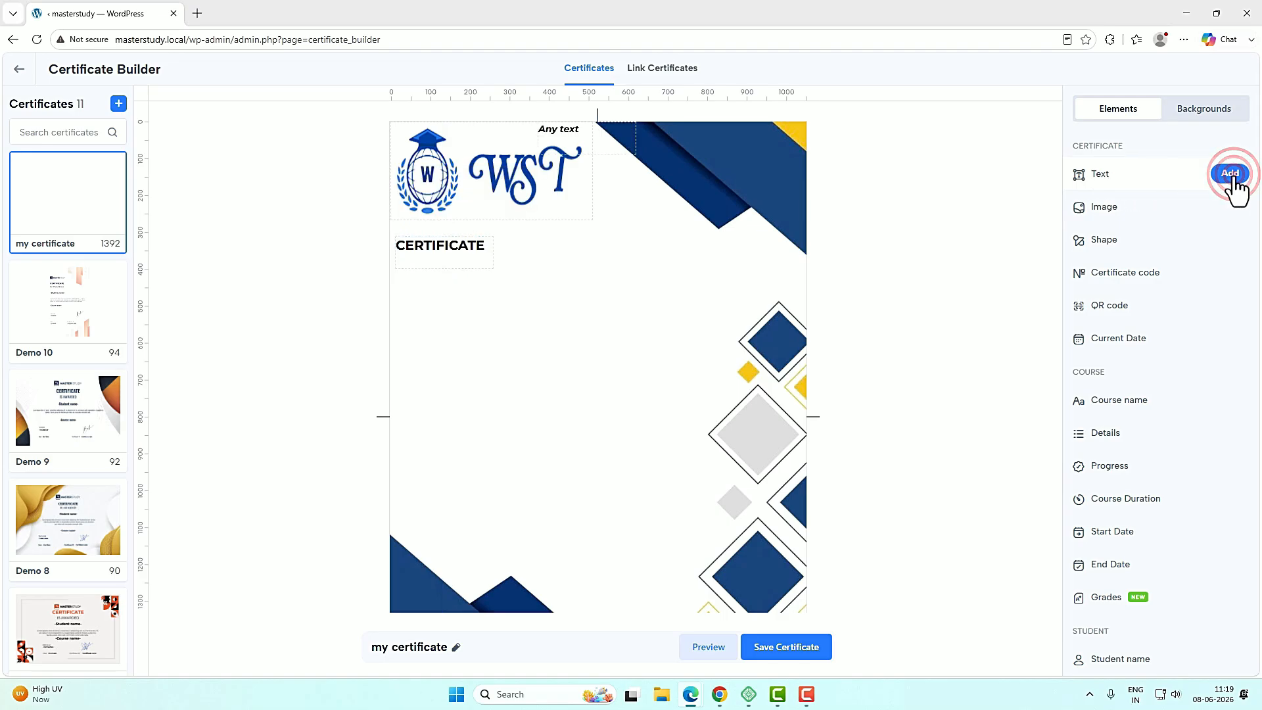
drag(614, 148, 470, 291)
triple_click(437, 273)
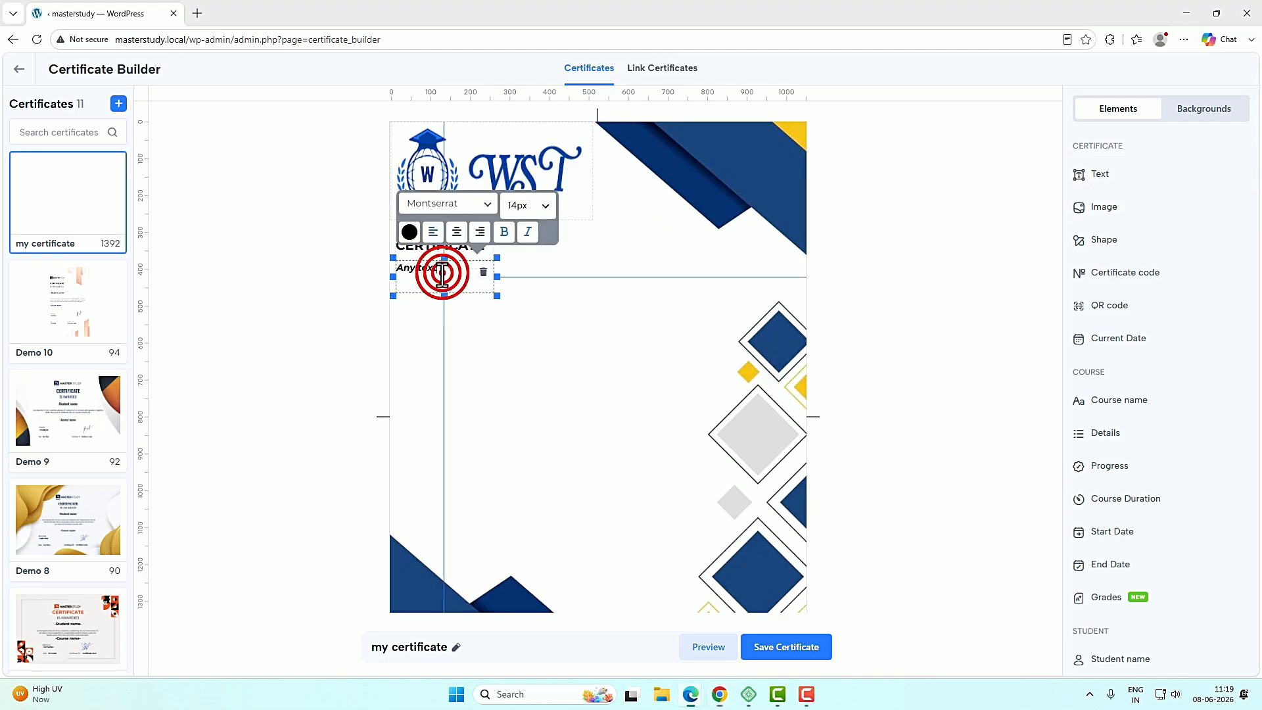
text(IS AWARDED)
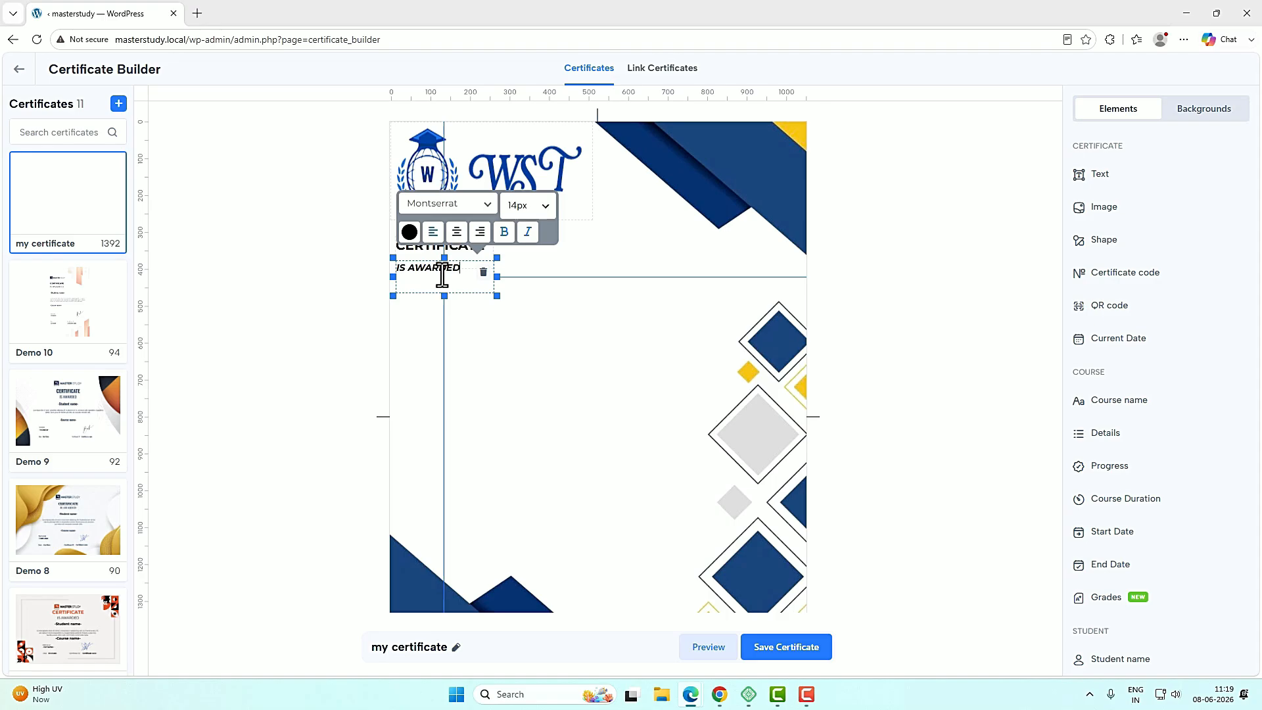
Remove the italics from "IS AWARDED", set it to 20px and nudge it slightly closer to the heading above.
click(528, 233)
click(543, 208)
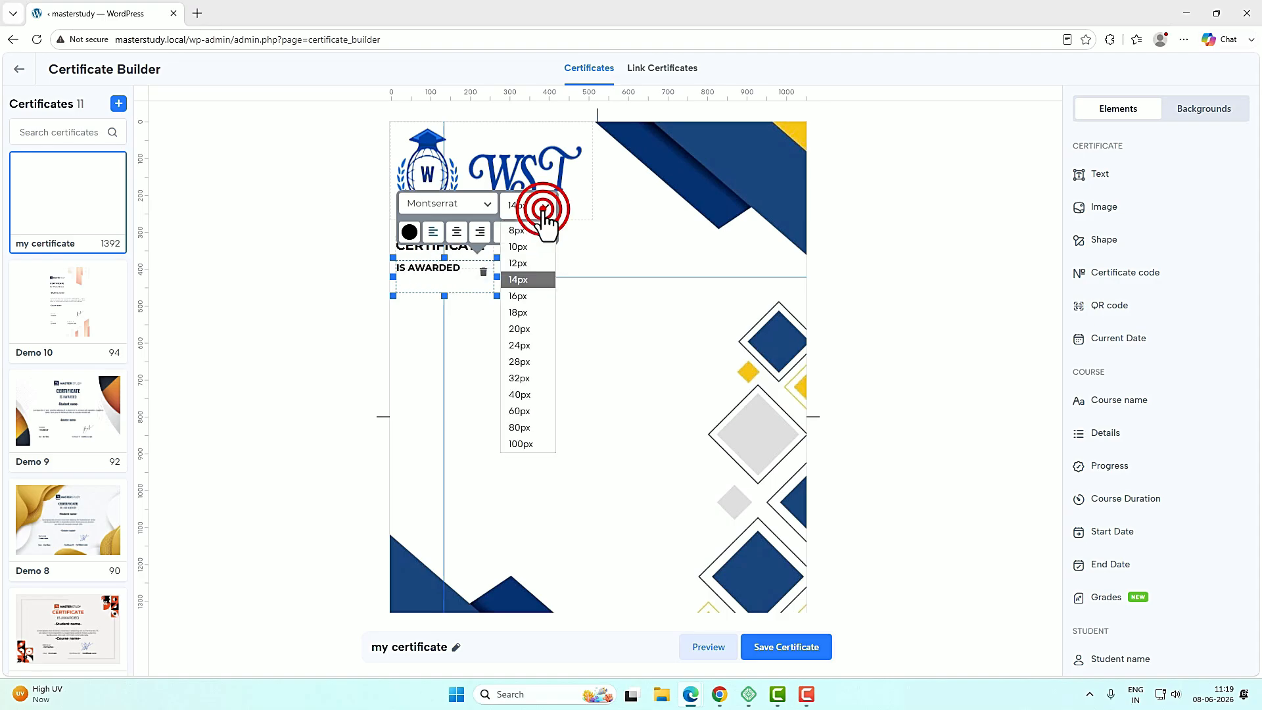
click(521, 333)
click(466, 276)
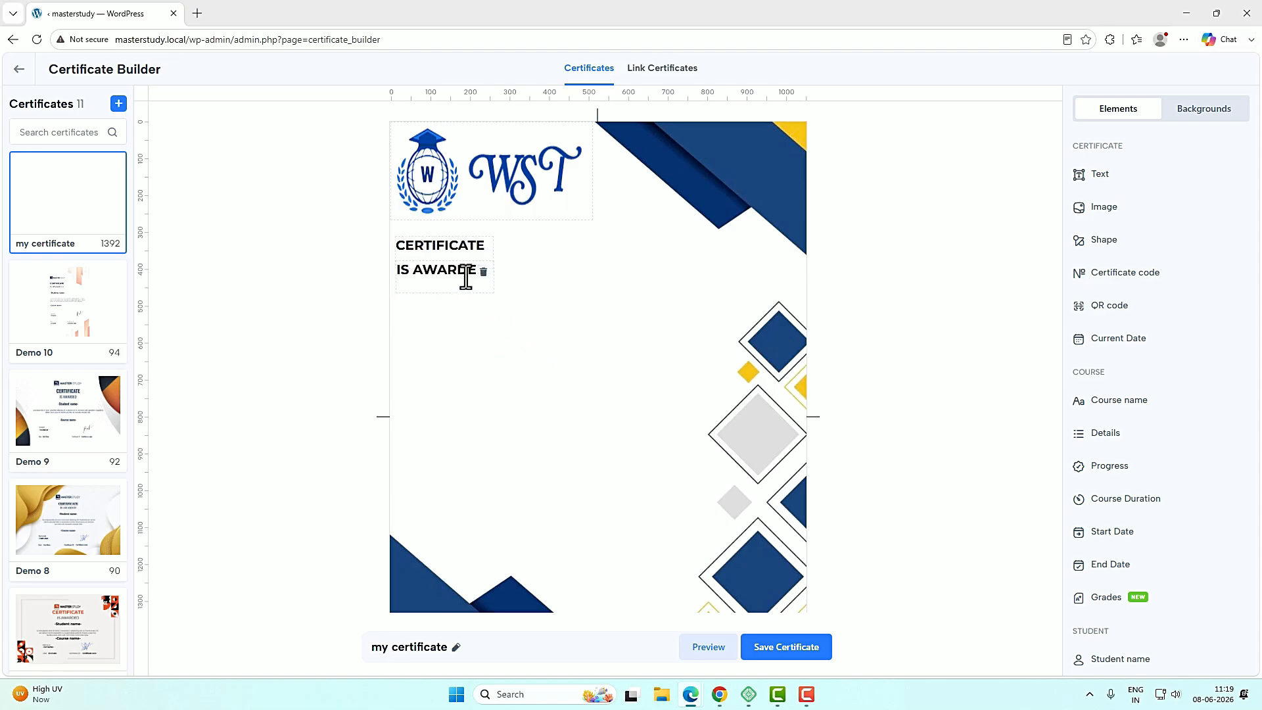
drag(466, 276, 465, 273)
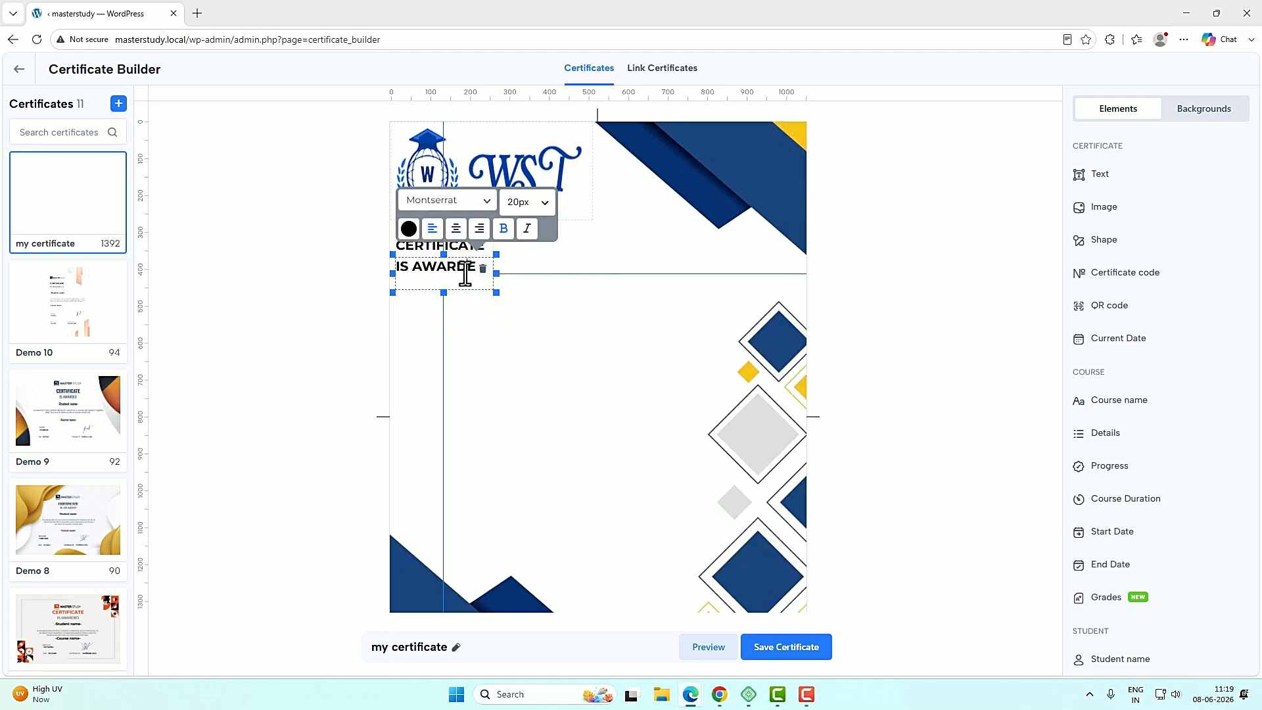
Add the Student name element and place it below the "IS AWARDED" line.
mouse_move(1093, 670)
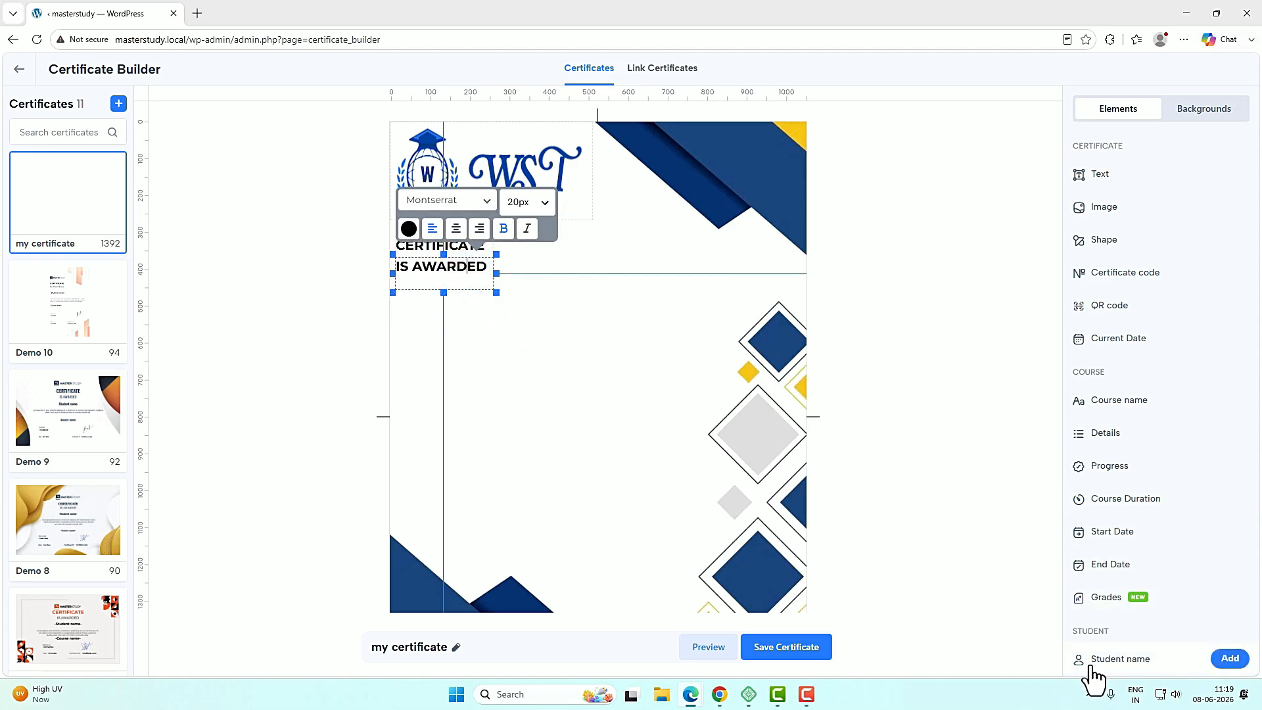
click(1225, 662)
drag(607, 146, 468, 313)
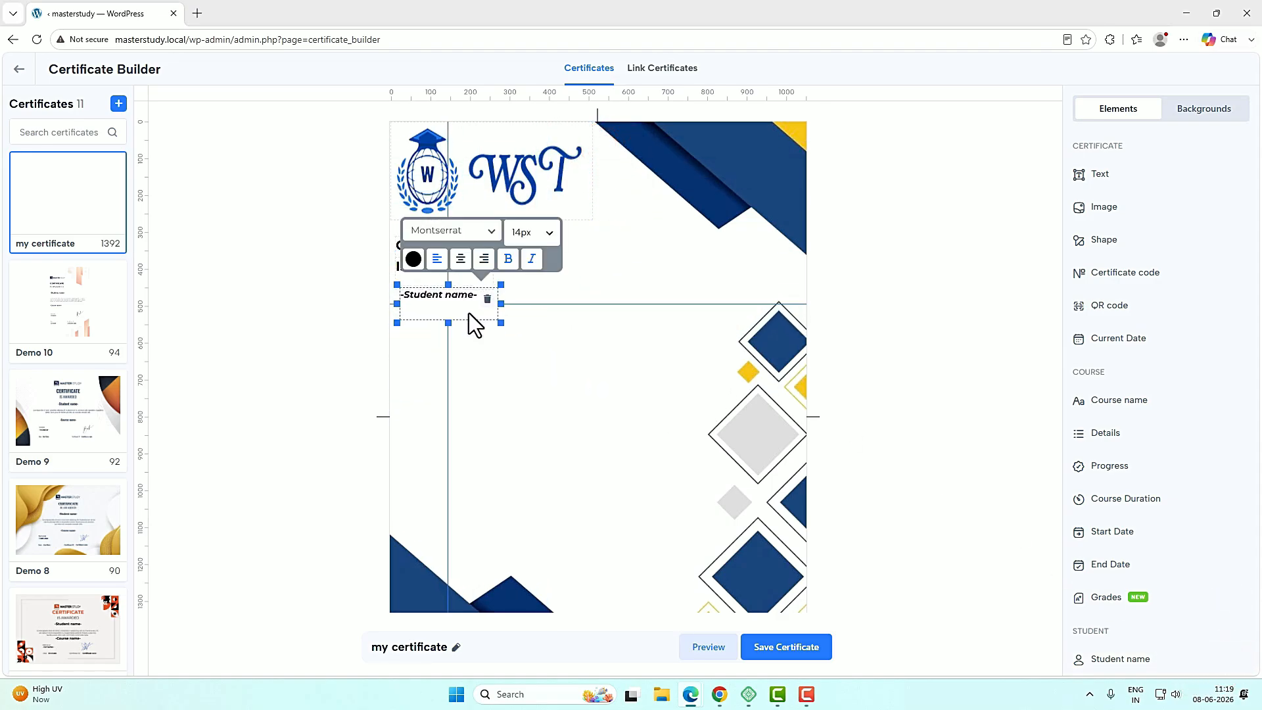
Format the student name as non-italic 28px blue text and widen its box to well past the page's middle.
click(533, 266)
click(551, 237)
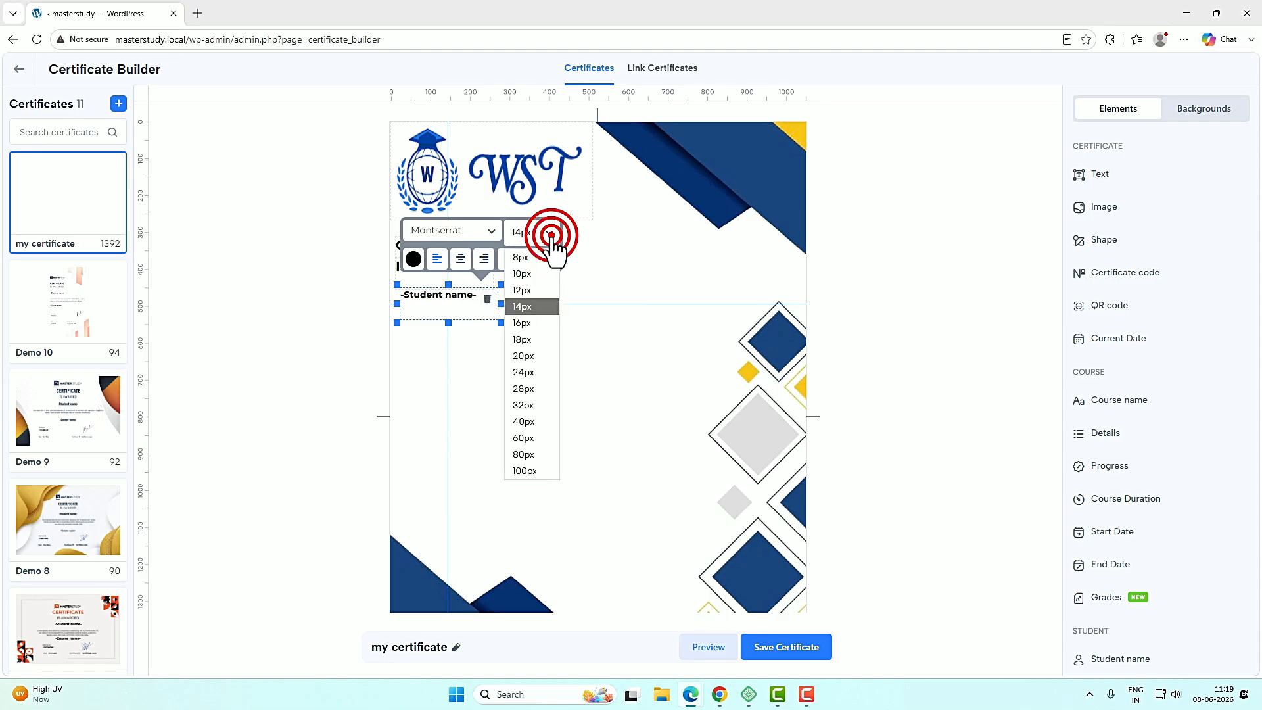
click(531, 387)
drag(503, 304, 655, 304)
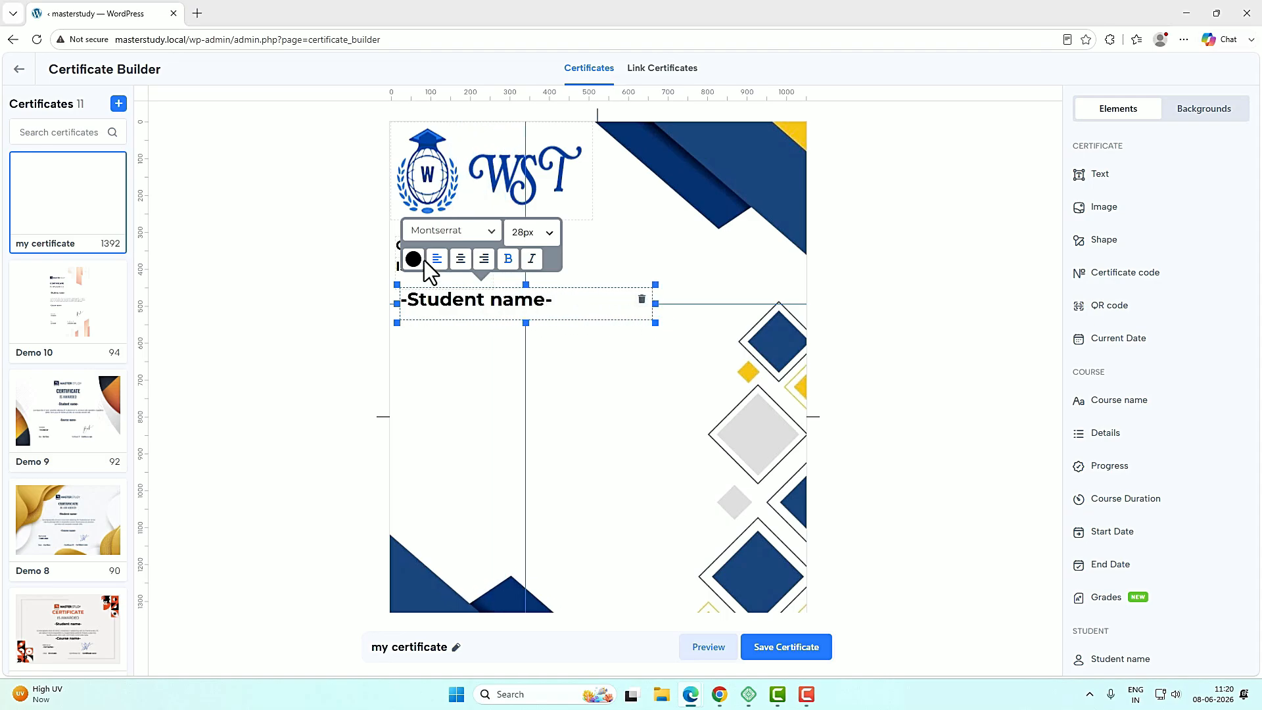
click(415, 259)
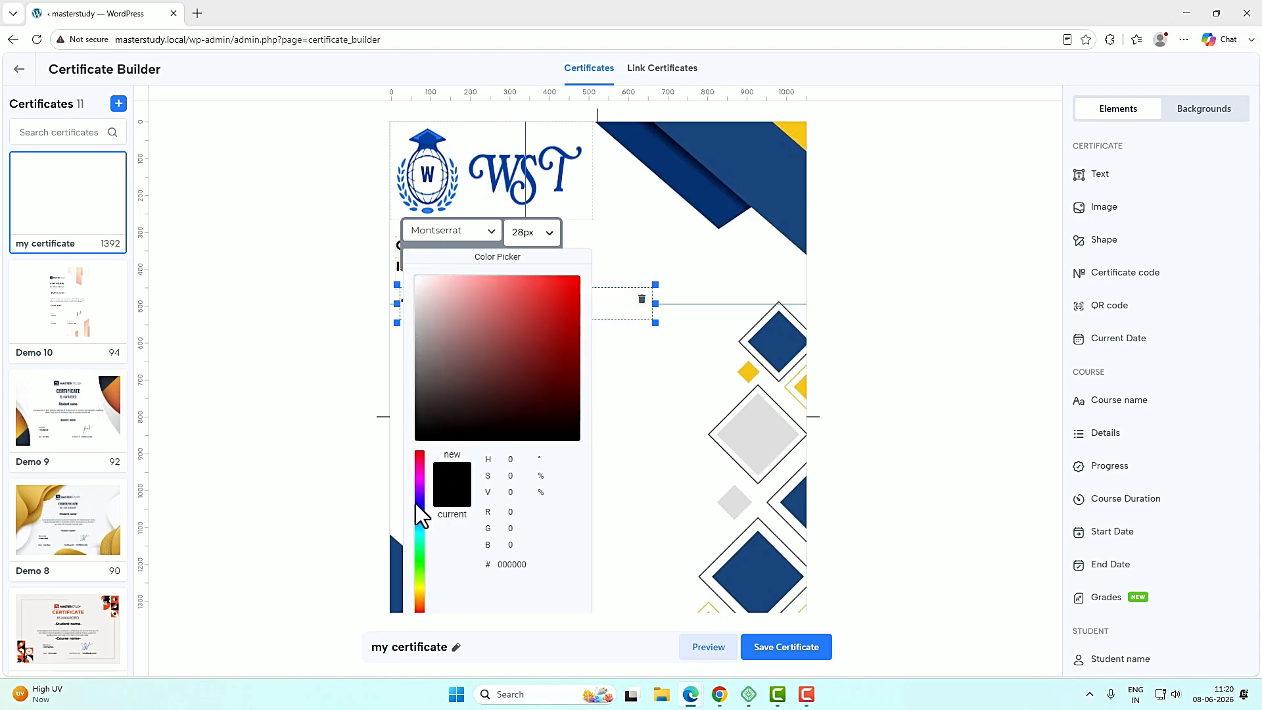
click(420, 505)
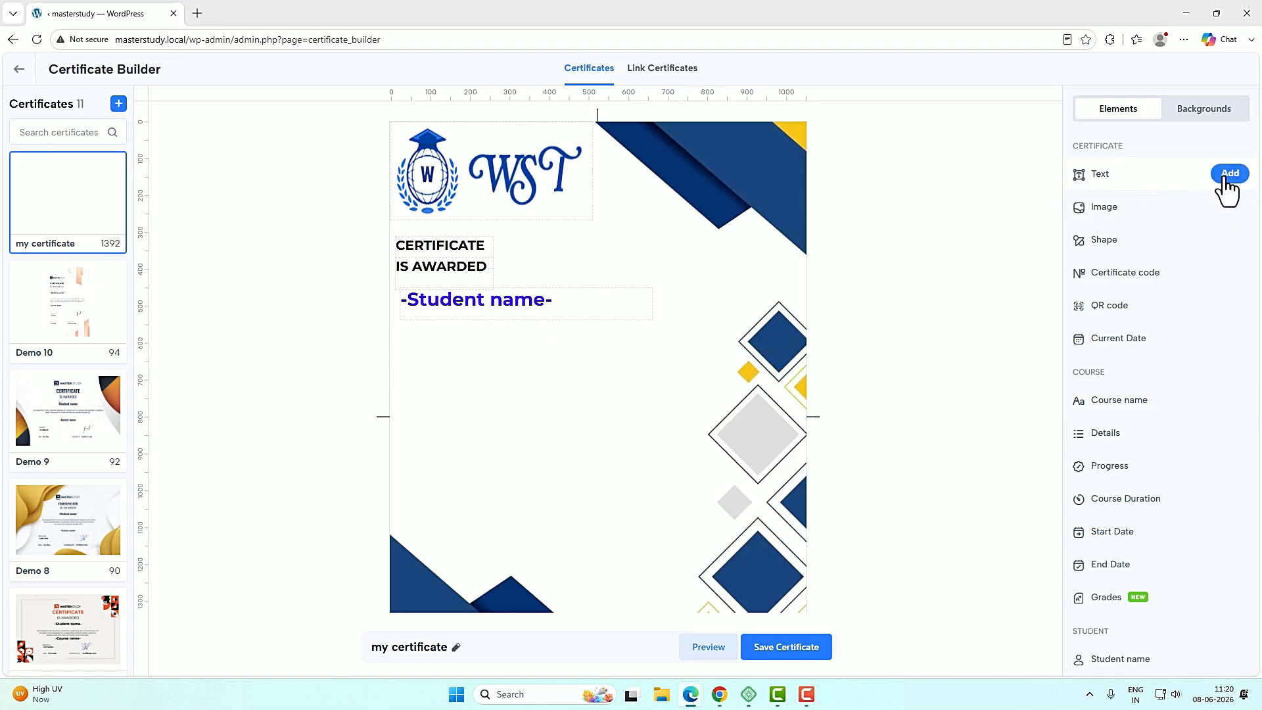
Add a Lorem ipsum paragraph below the student name and enlarge its box to span most of the page width.
click(1224, 175)
drag(565, 134, 470, 356)
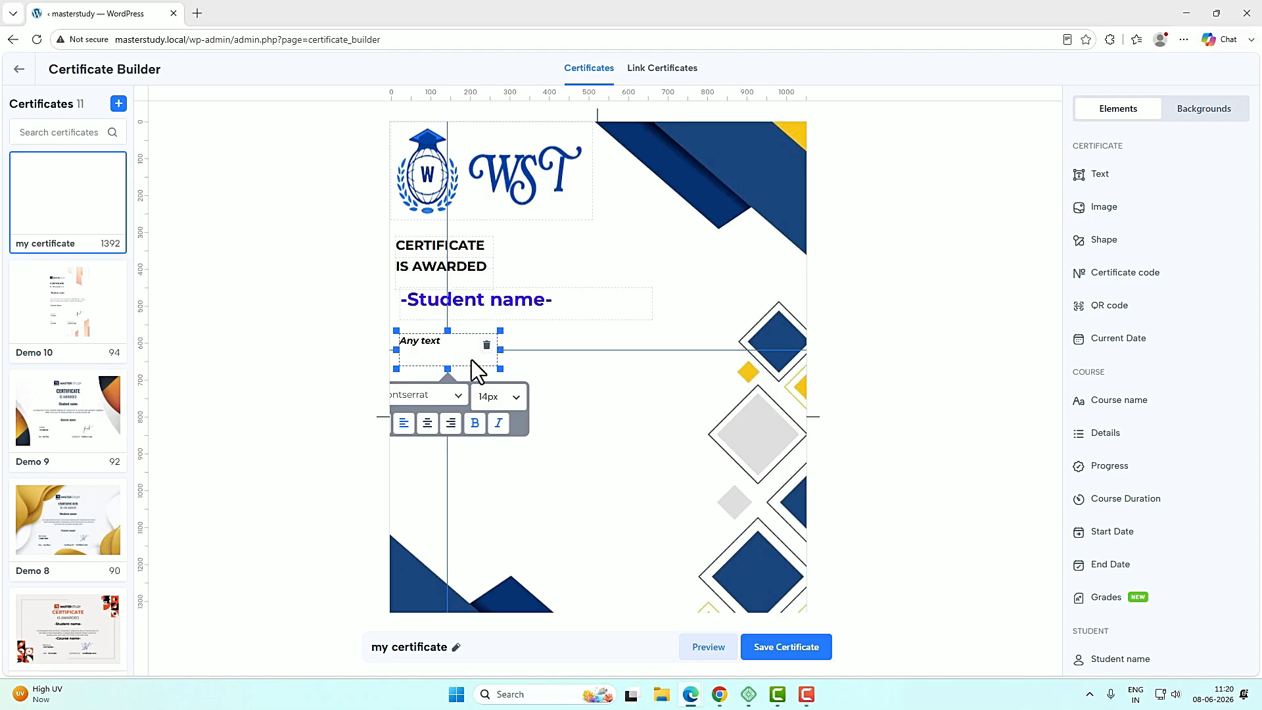
double_click(451, 345)
text(Lorem ipsum dolor sit amet, consectetur adipiscing elit. In pharetra erat mi, sed rutrum nulla imperdiet eu. Suspendisse potenti. Mauris purus nisl, faucibus quis dolor sed, commodo commodo nulla.)
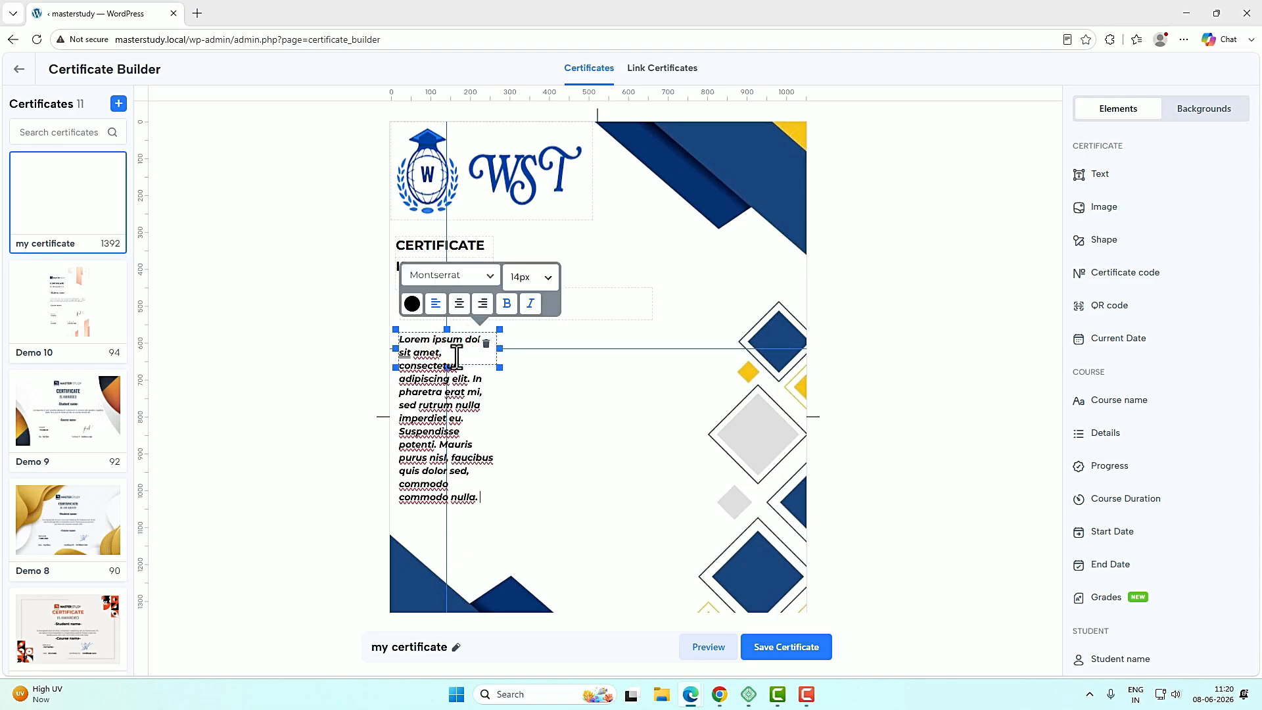
drag(499, 367, 726, 383)
Remove the italics from the whole Lorem ipsum paragraph and set its font size to 18px.
double_click(560, 366)
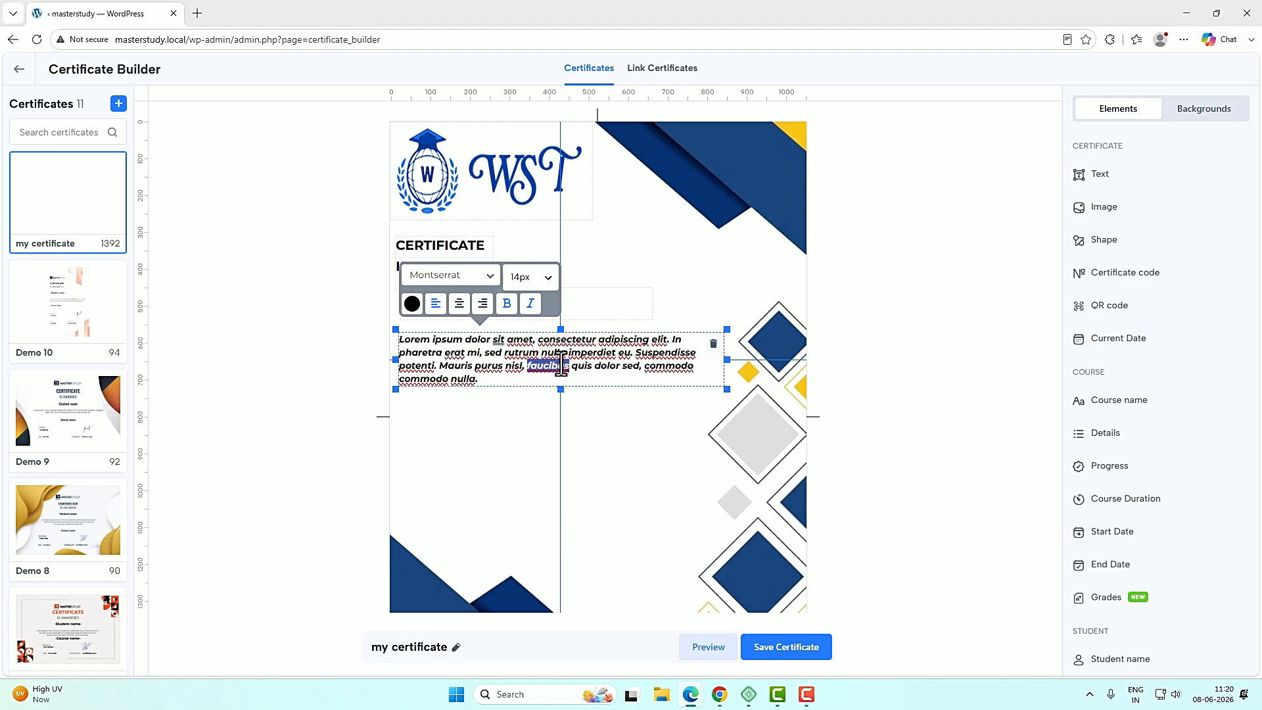
key(ctrl+a)
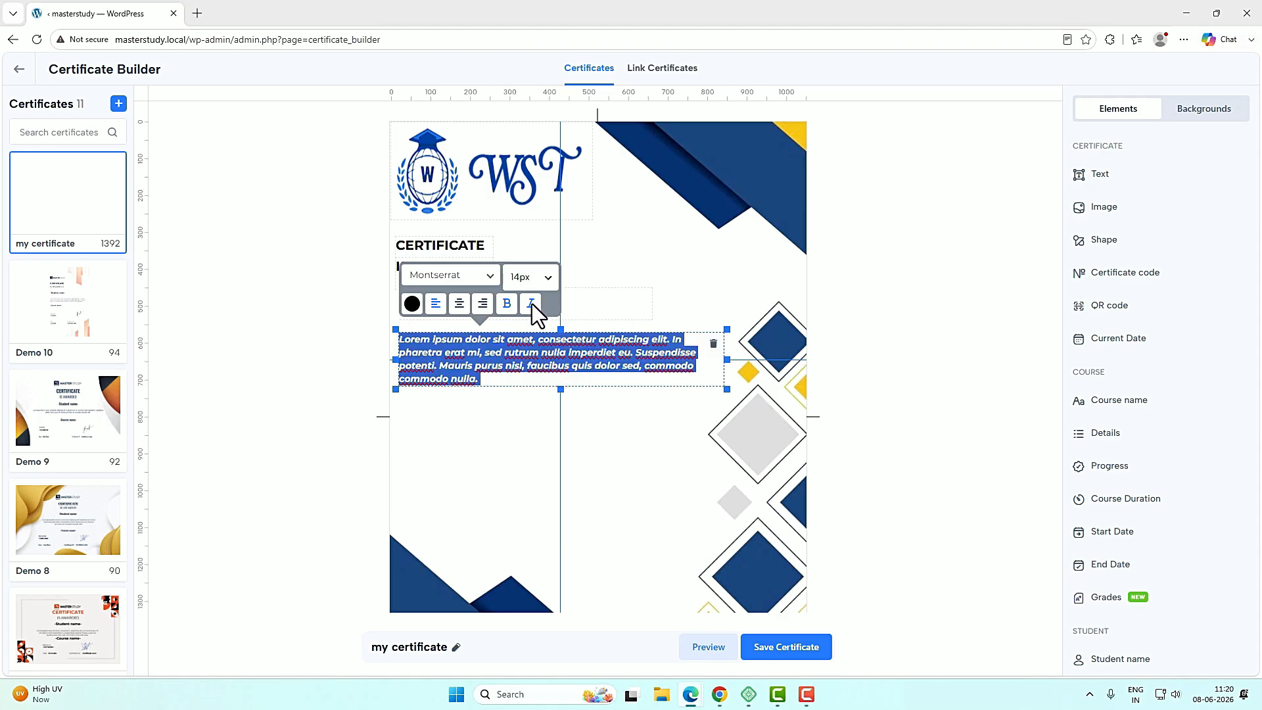
click(531, 303)
click(545, 281)
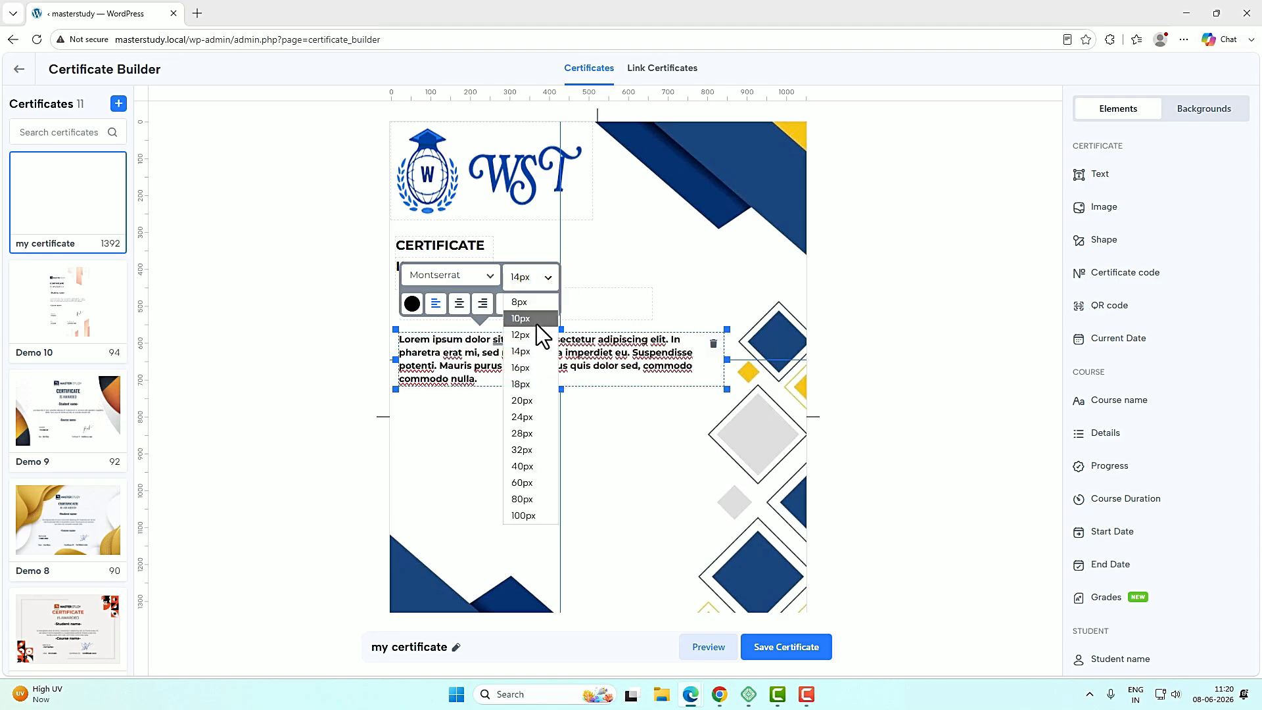
click(530, 384)
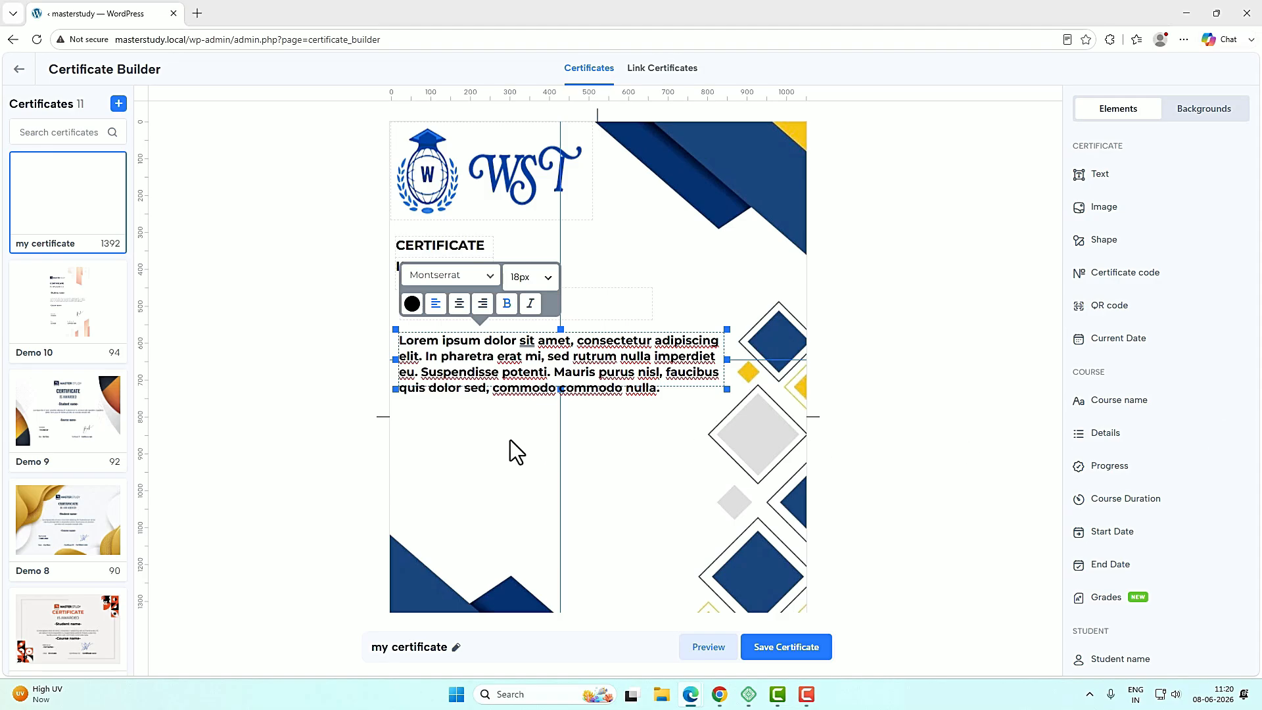
Add the Course name element below the paragraph at 28px and widen its box across most of the page.
mouse_move(1135, 414)
click(1228, 400)
drag(483, 419, 476, 439)
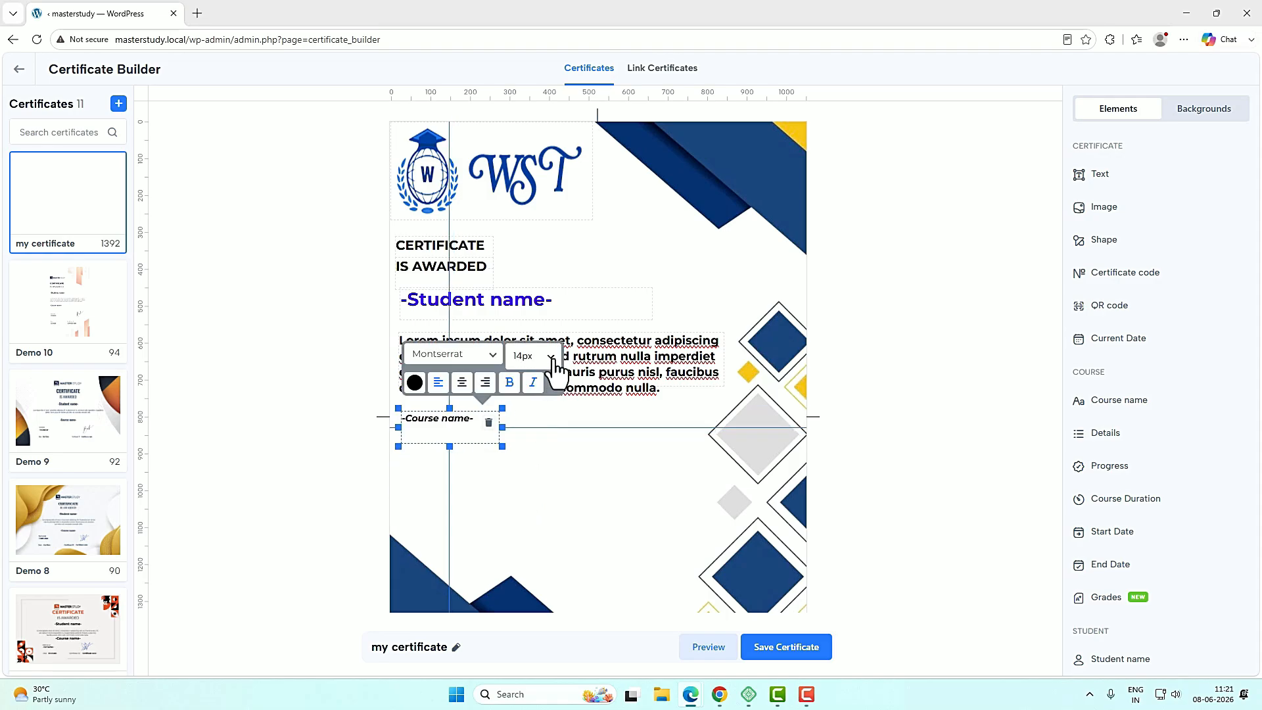
click(552, 358)
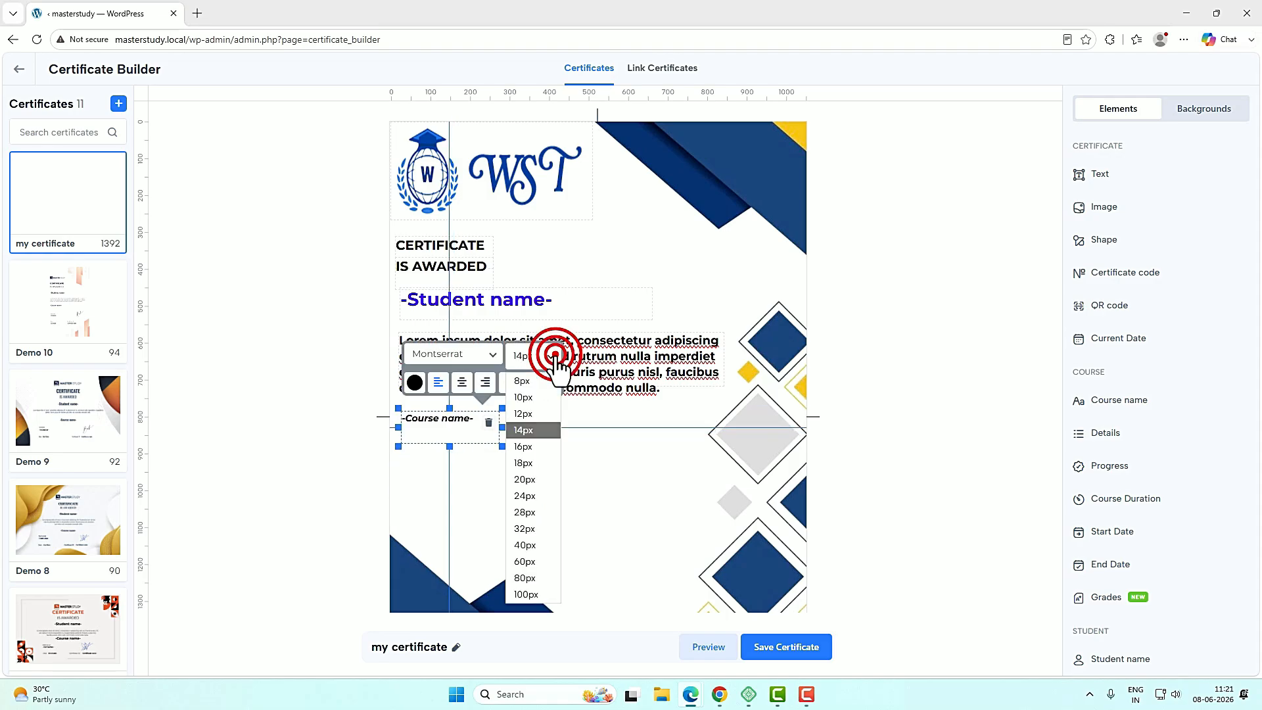
click(536, 513)
drag(502, 428, 777, 429)
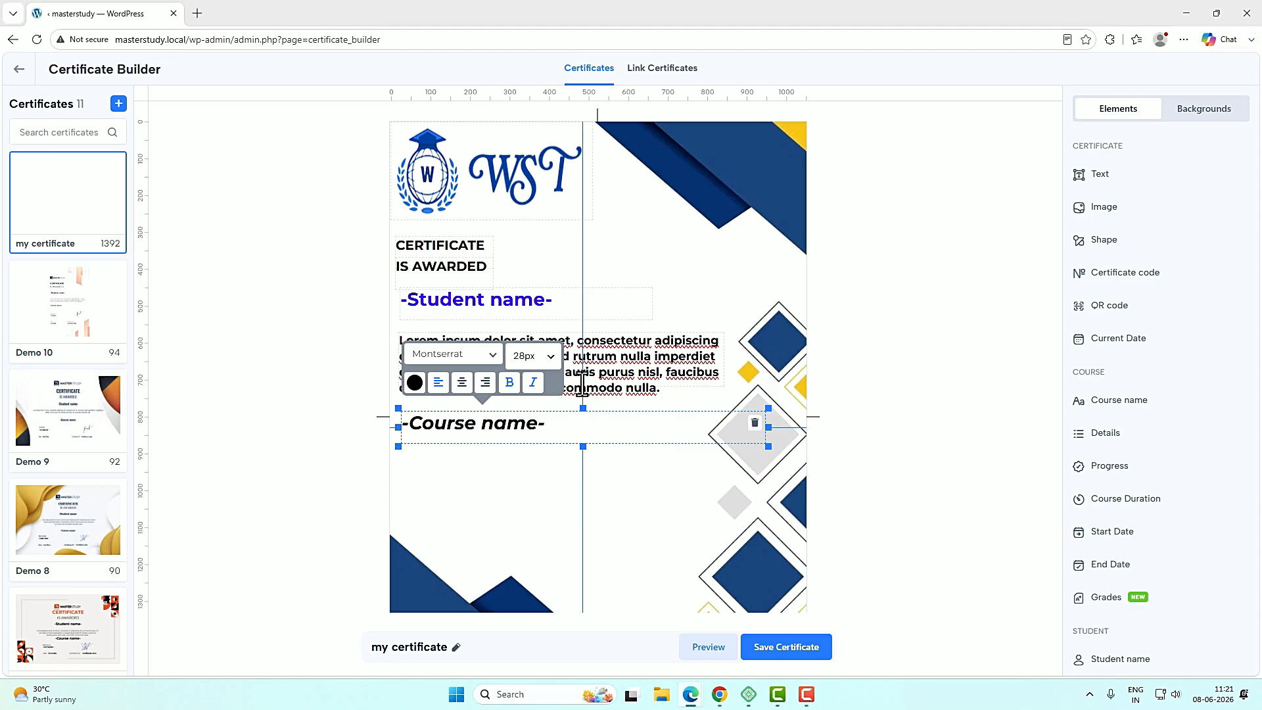
Format the course name as non-italic 24px text in orange.
click(550, 357)
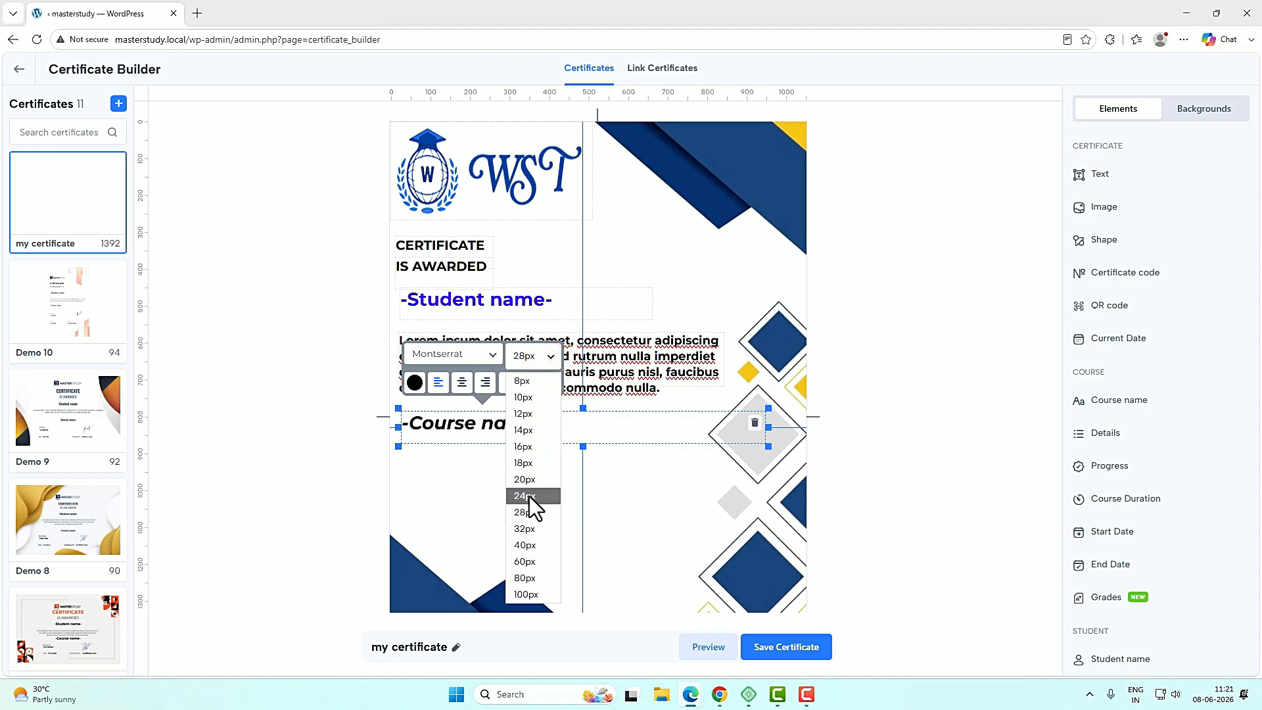
click(530, 496)
click(534, 383)
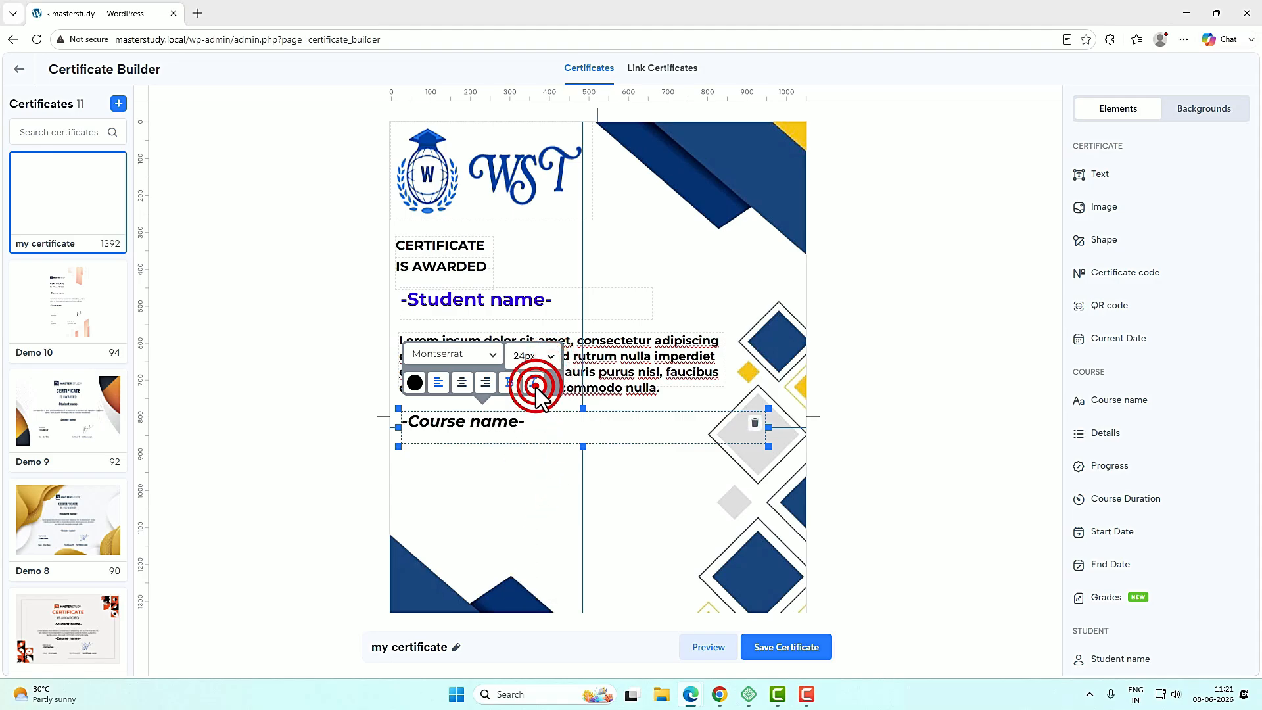
click(415, 382)
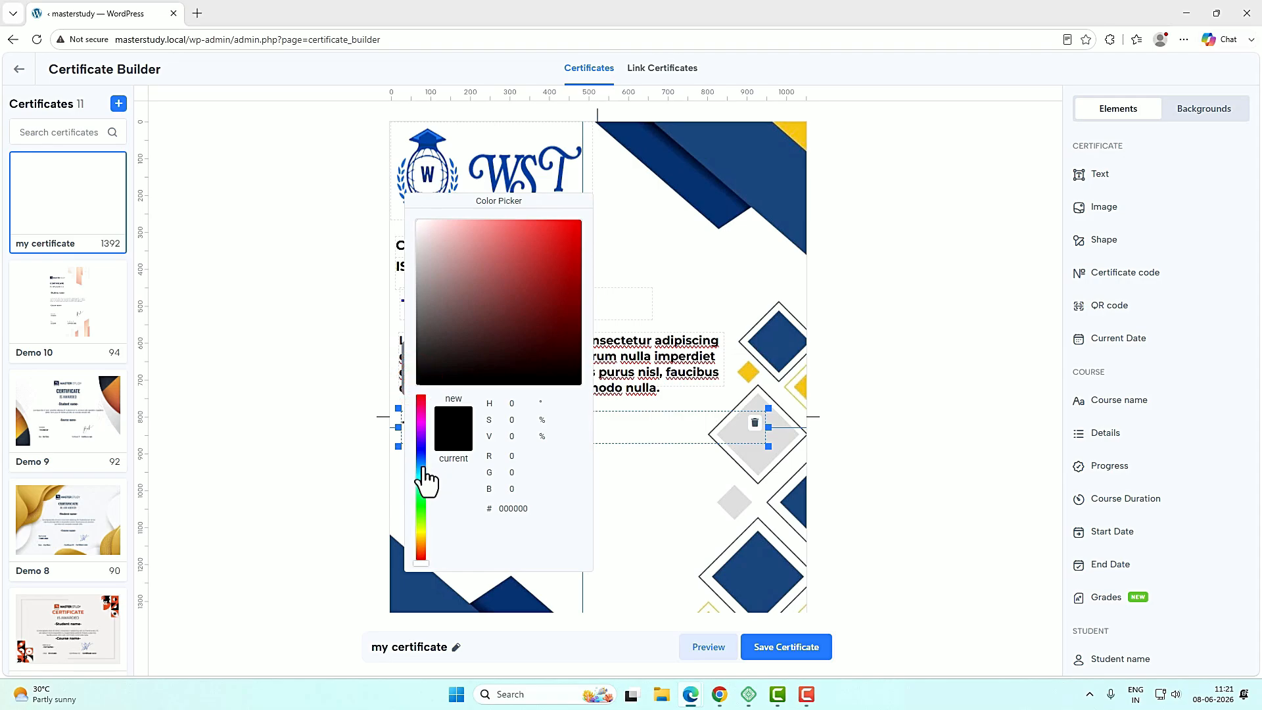
click(420, 546)
drag(554, 238, 585, 222)
click(596, 210)
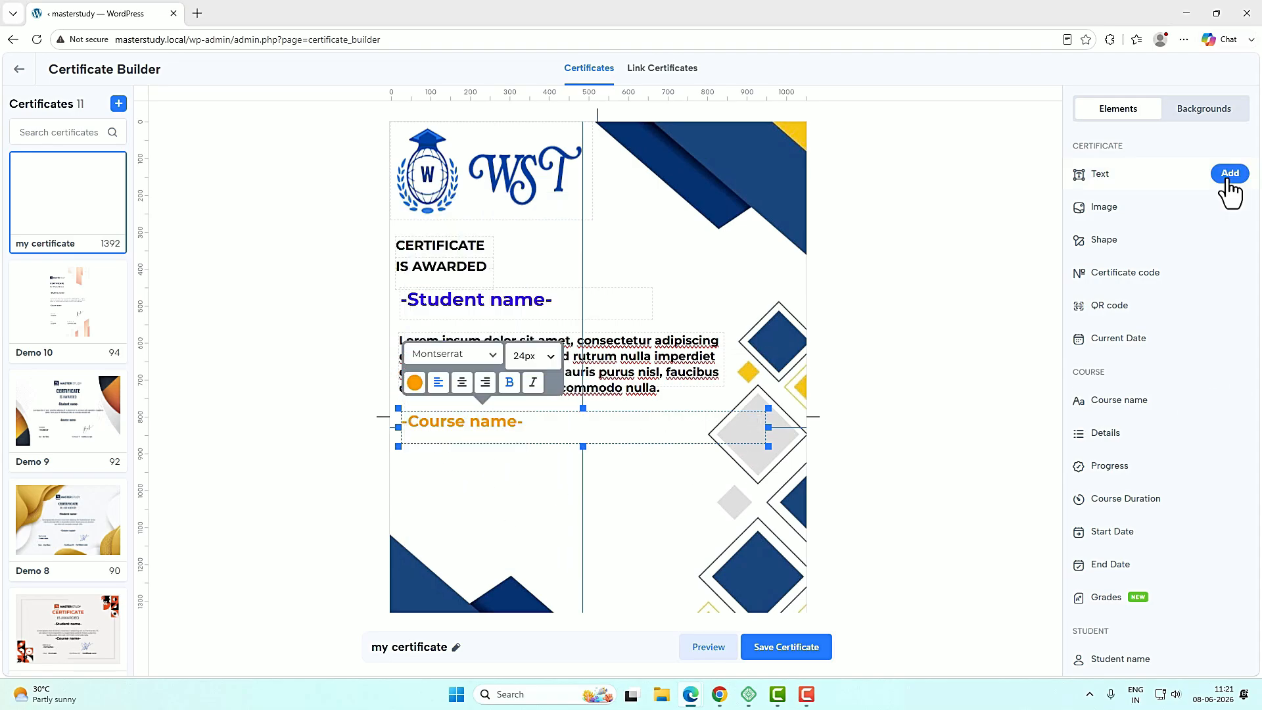
Add a text element reading "Instructor" below the course name and format it as non-italic 18px text.
click(1229, 173)
double_click(420, 466)
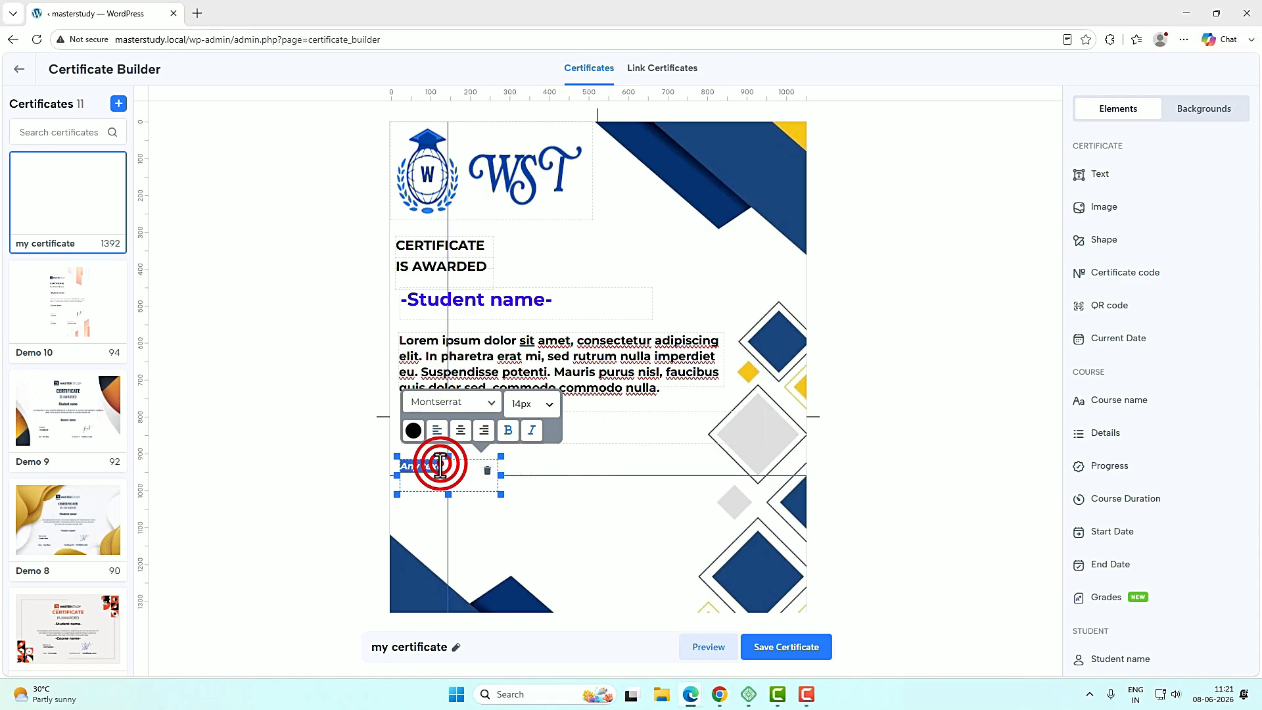
text(Instructor)
click(532, 404)
click(529, 511)
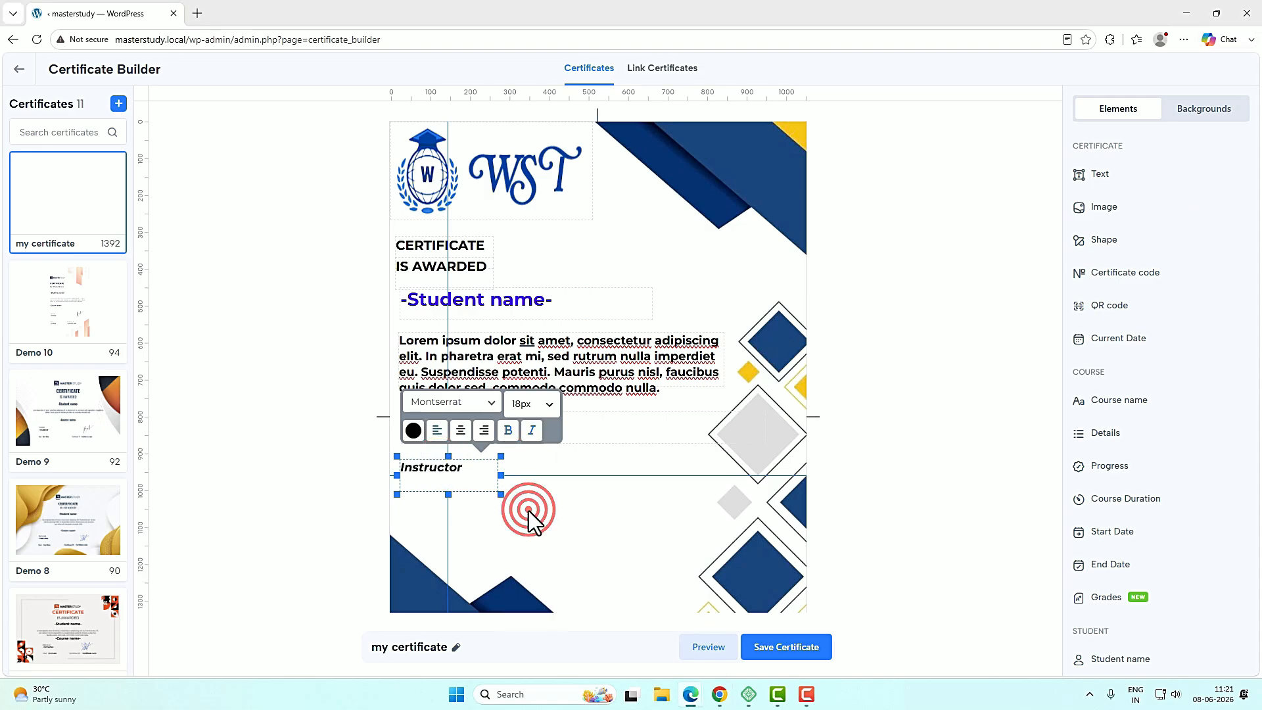
click(532, 431)
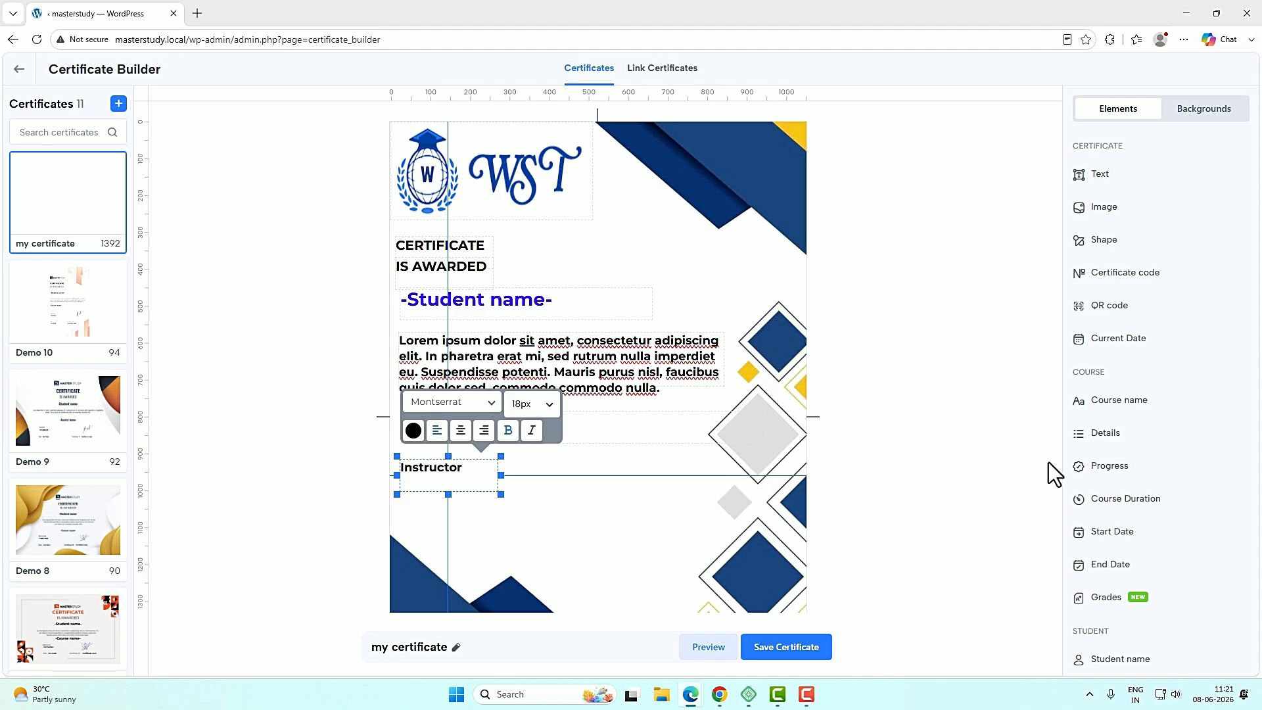
Add the Instructor name element and place it directly below the Instructor label.
scroll(1133, 509, down, 2)
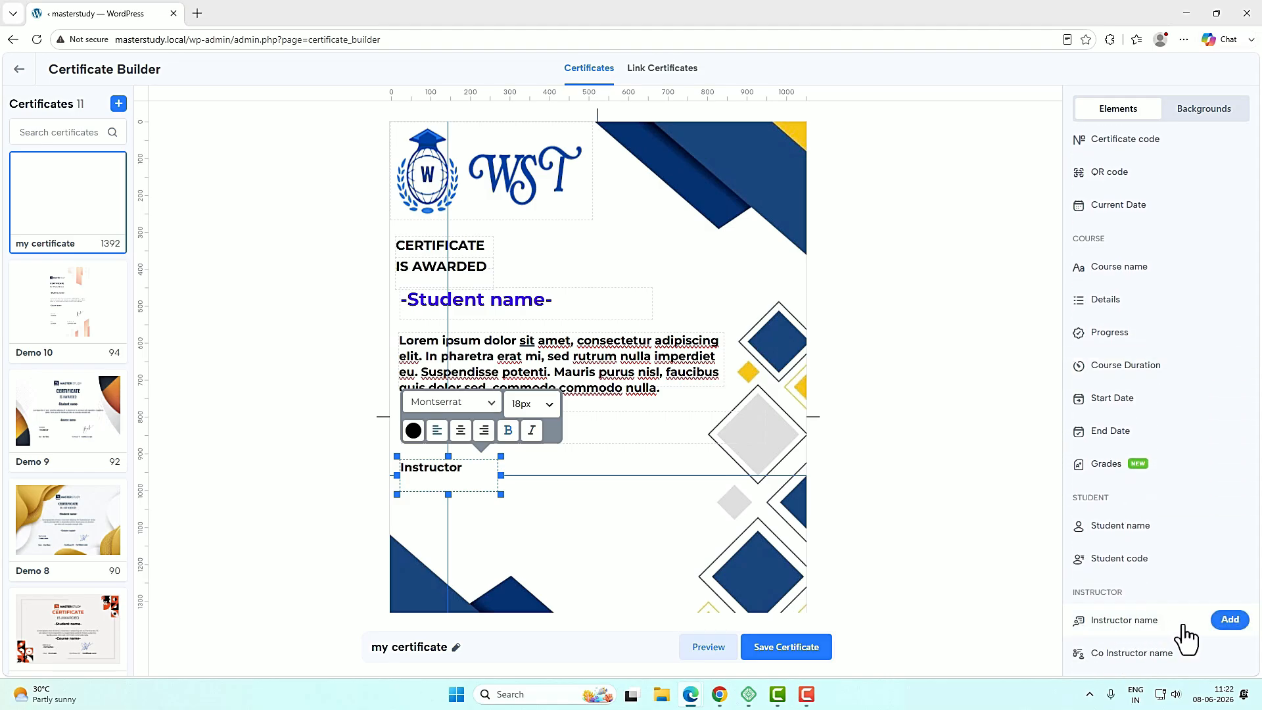
click(1230, 619)
drag(611, 146, 581, 503)
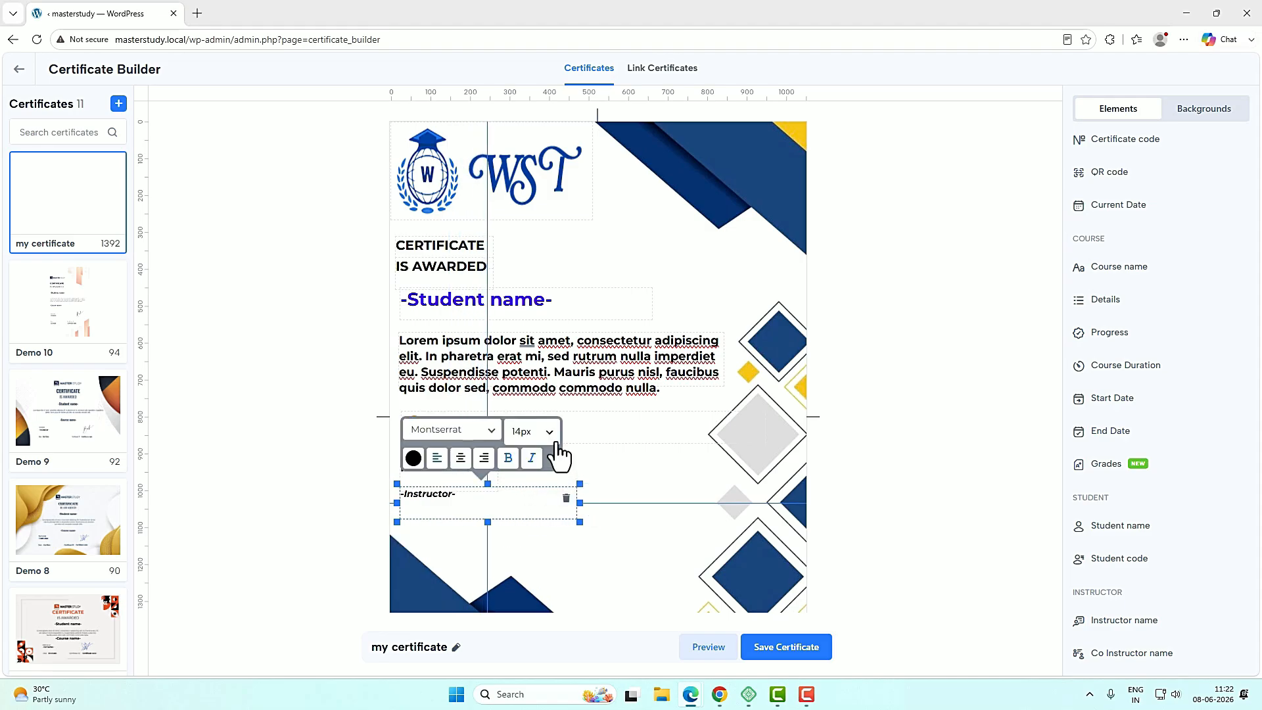
Format the instructor name field as non-italic 18px text in a crimson-pink color.
click(550, 433)
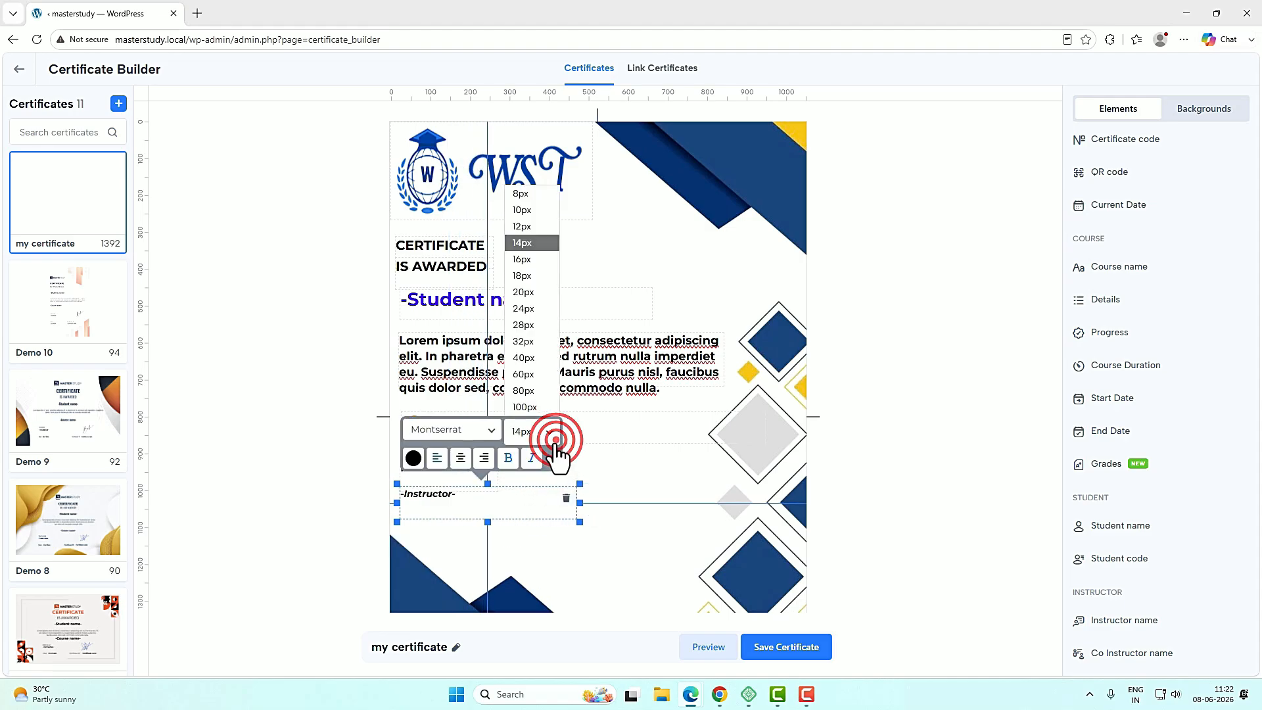
click(523, 276)
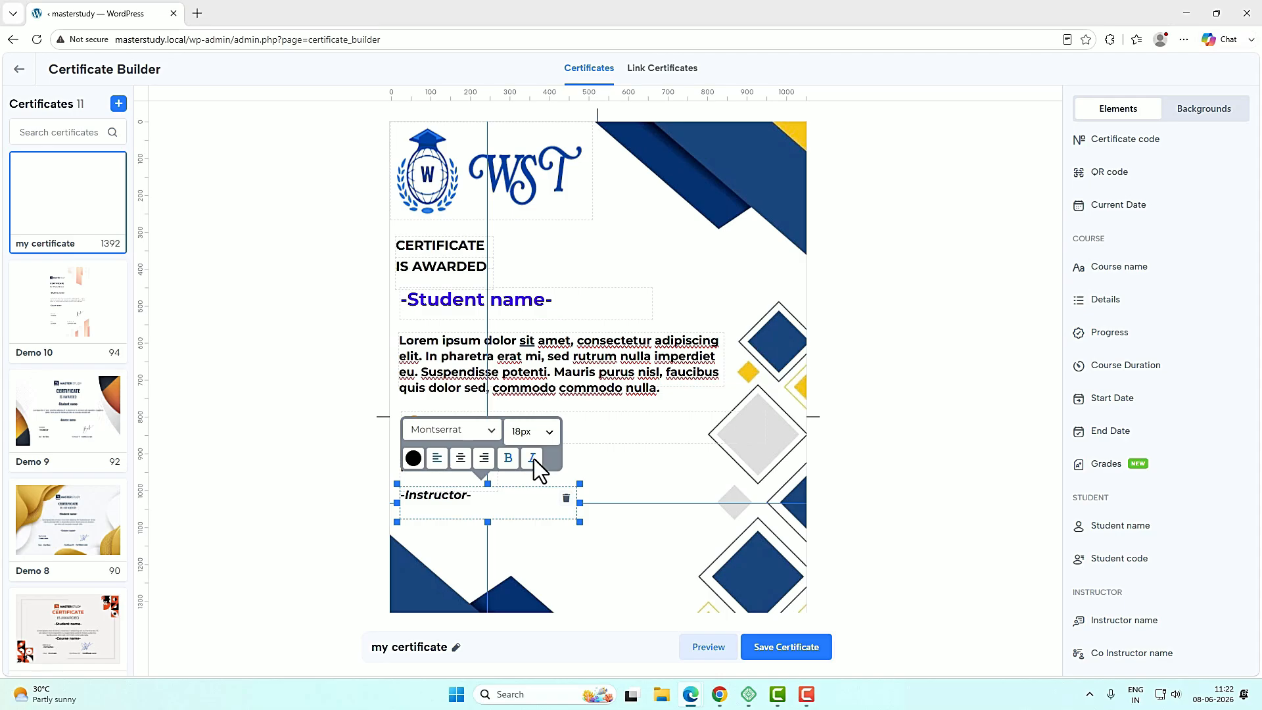
click(532, 458)
click(414, 458)
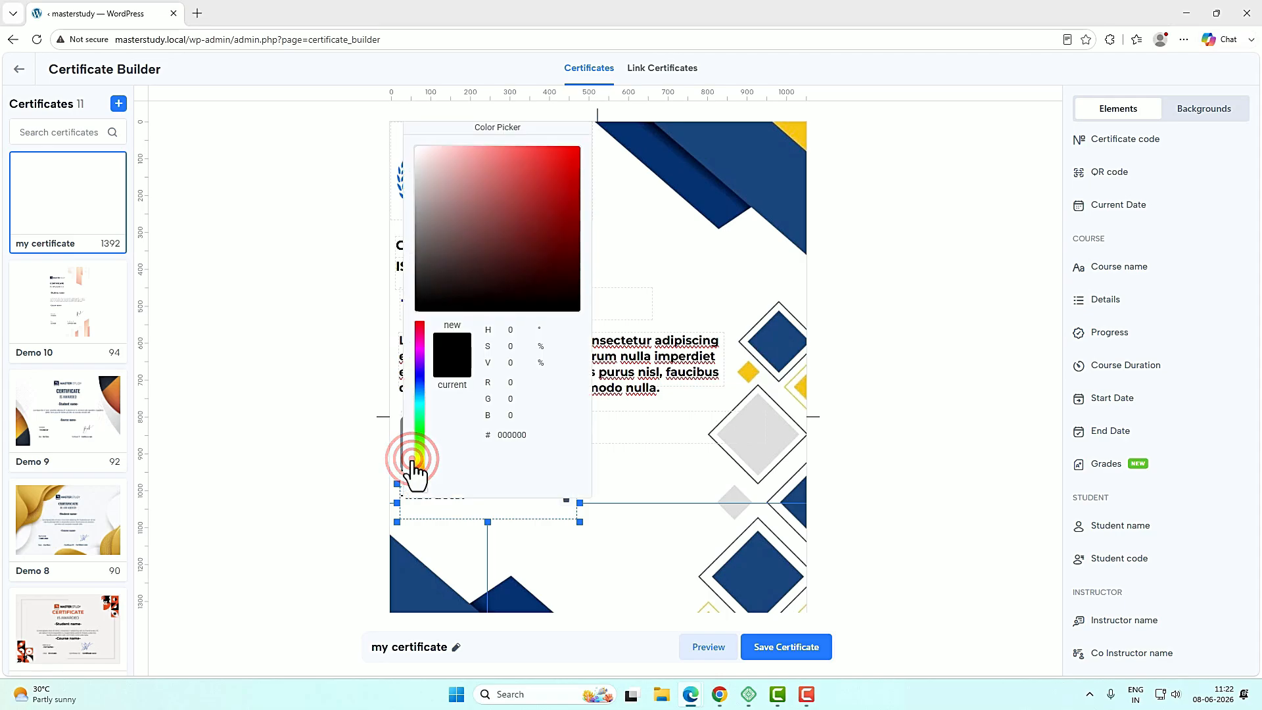
click(420, 336)
click(527, 183)
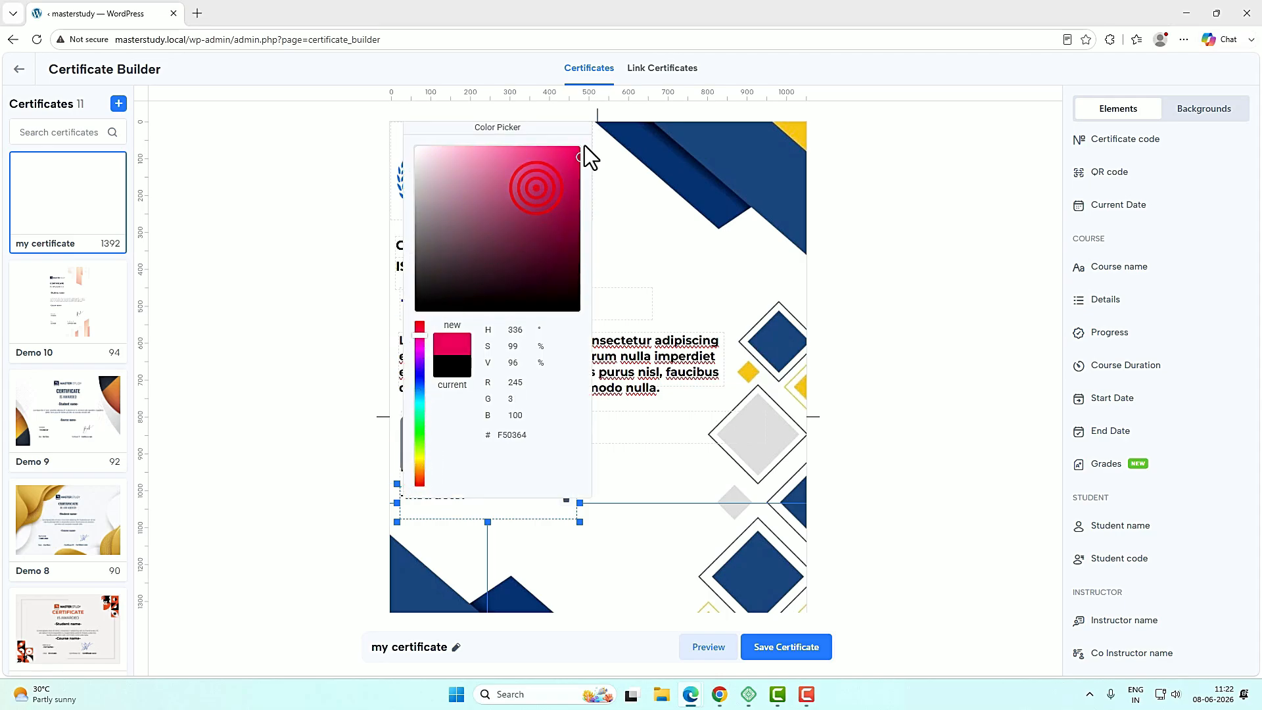
click(605, 157)
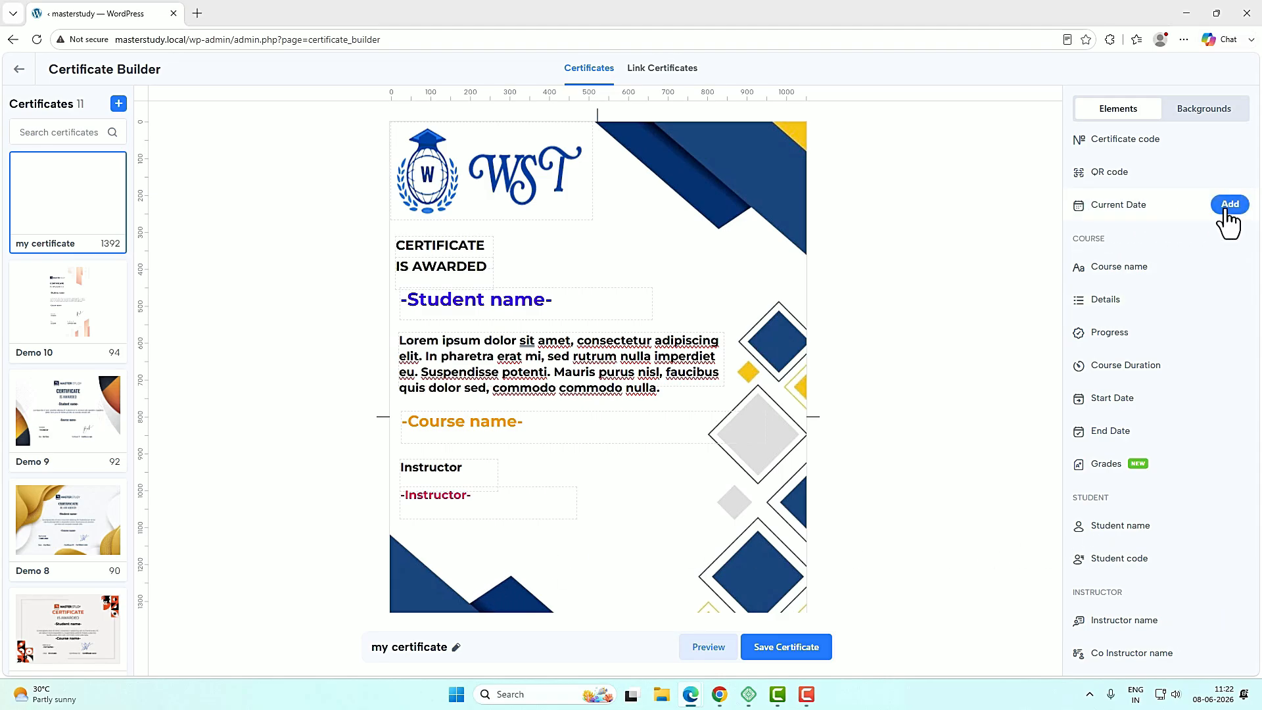
Add the Current Date element and place it below the instructor name, near the dark blue corner shapes.
click(1228, 206)
drag(599, 146, 486, 557)
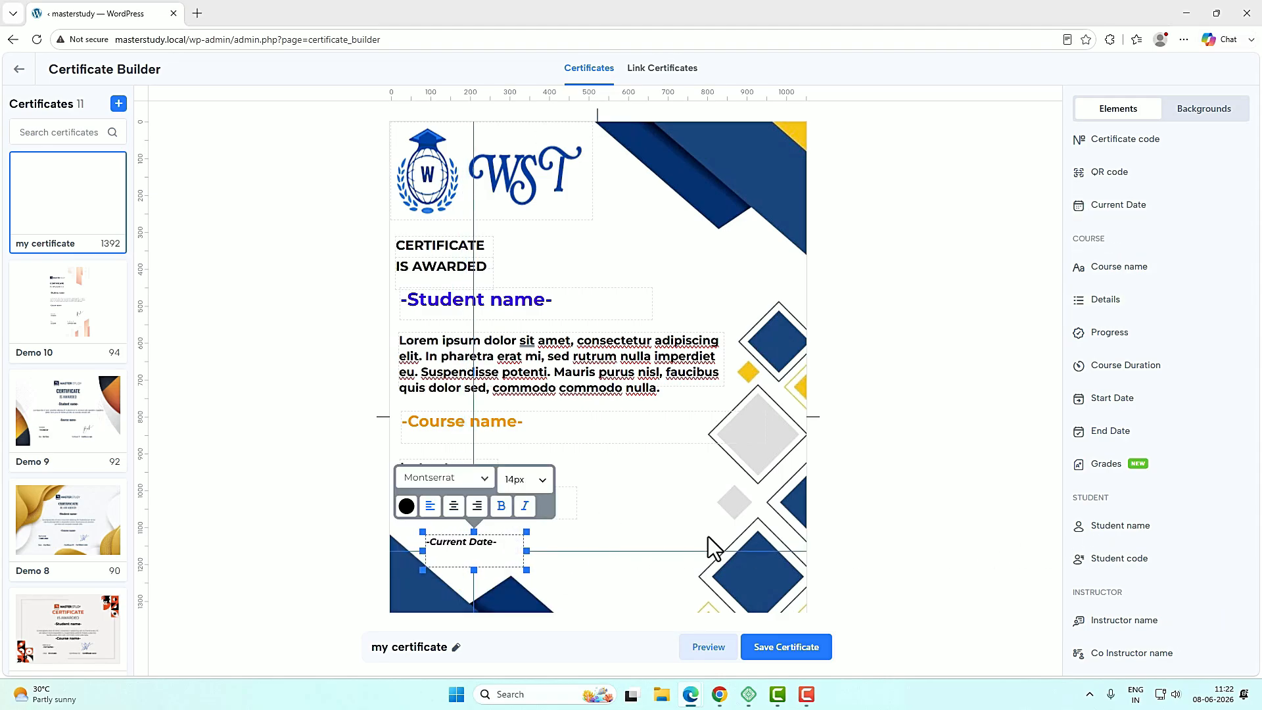
click(718, 502)
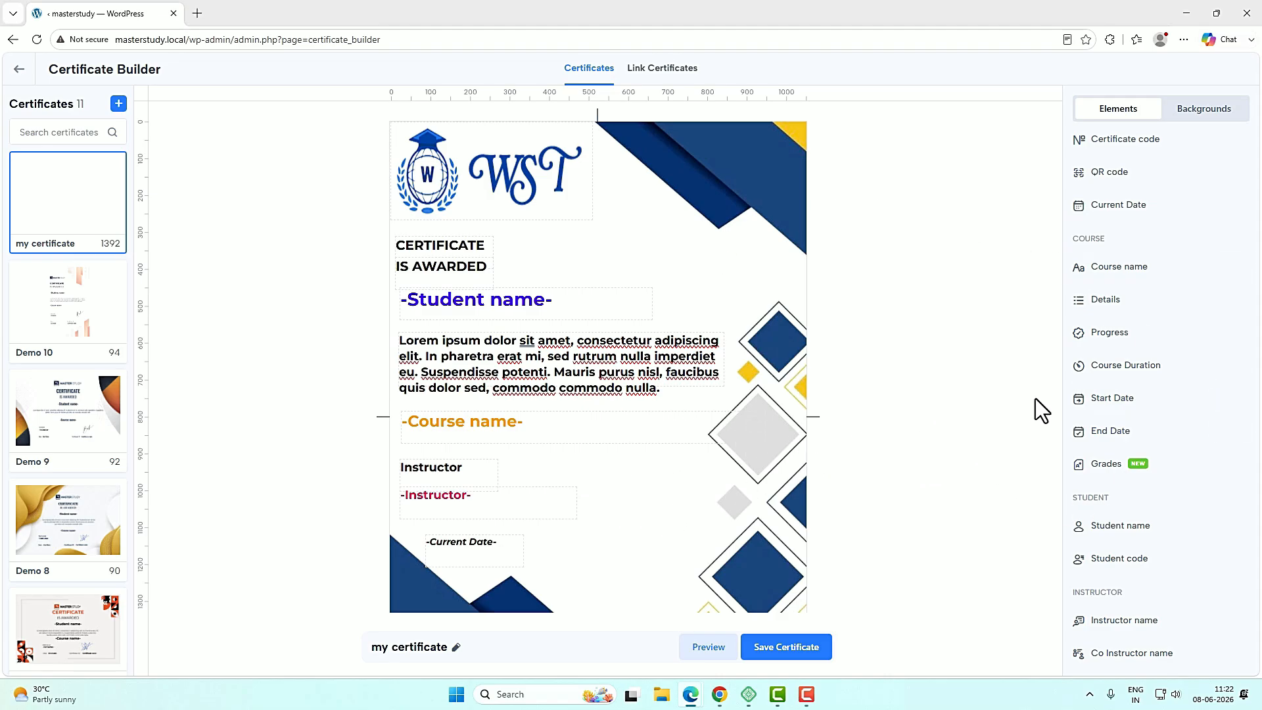
Add an image element below the course name, opposite the instructor fields, and fill it with the "sign" image from the media library.
scroll(1135, 442, up, 3)
click(1225, 206)
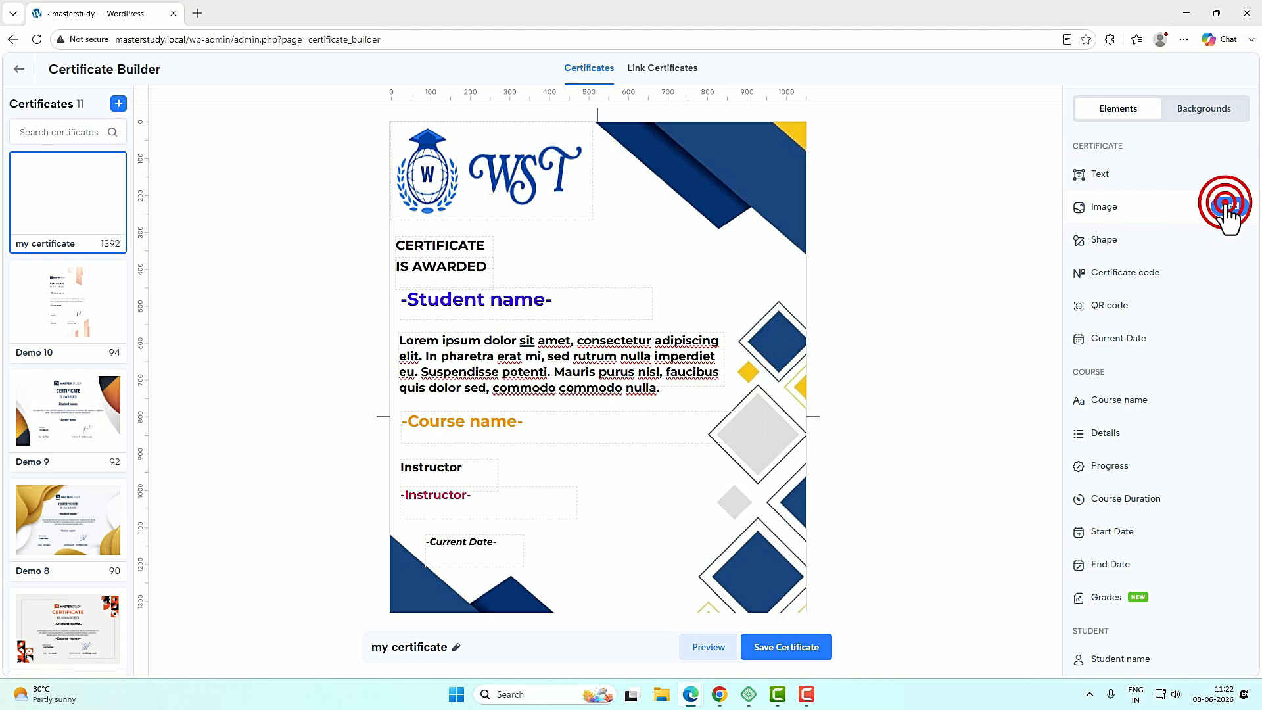
drag(623, 197, 698, 513)
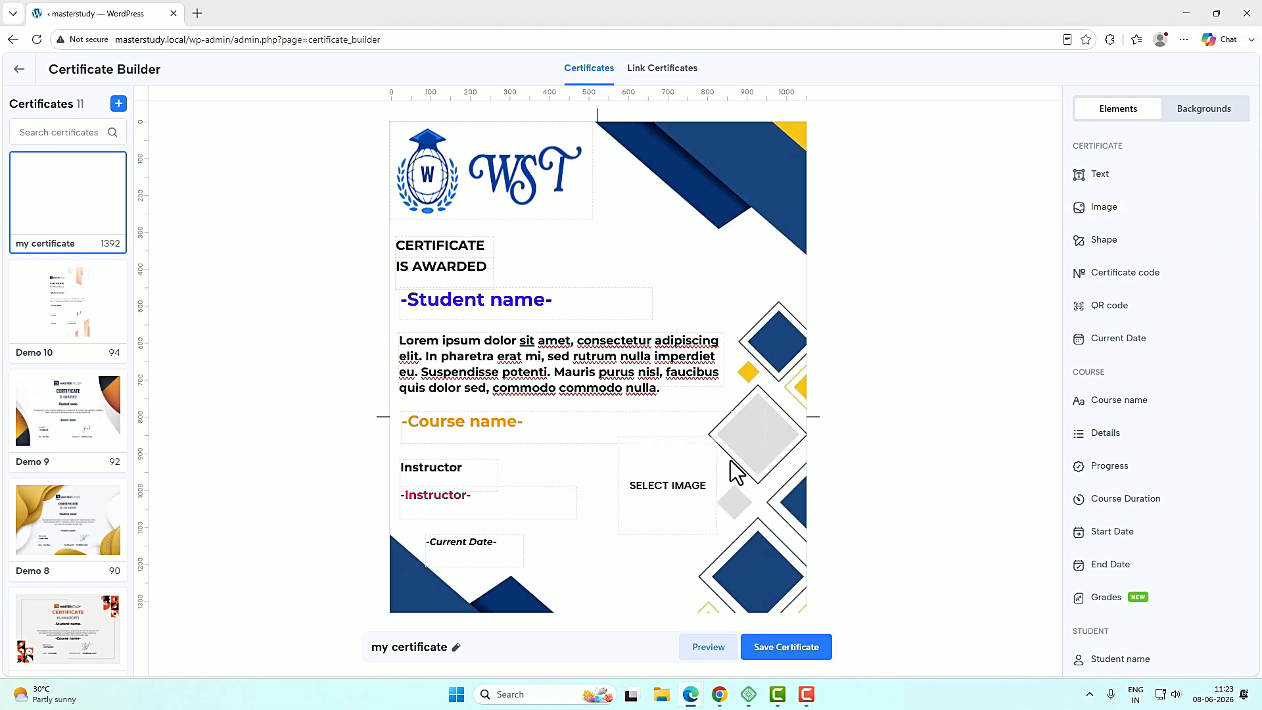
click(660, 489)
click(178, 522)
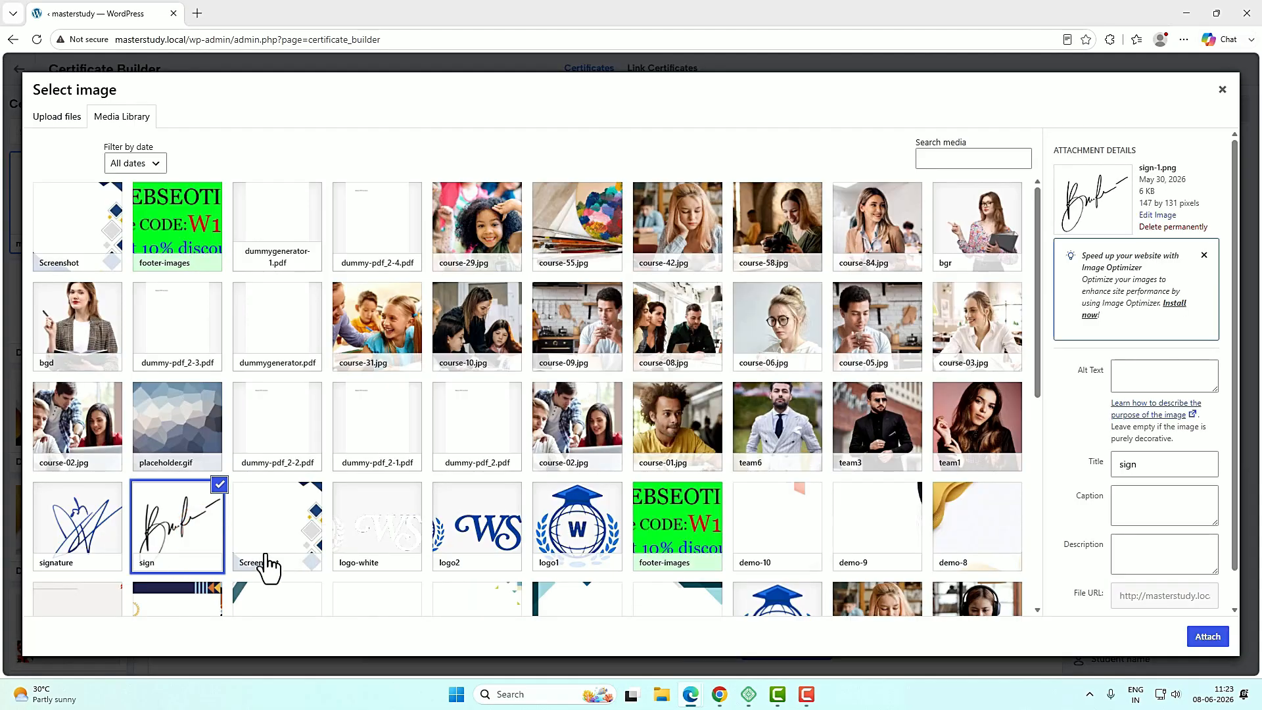
click(1207, 637)
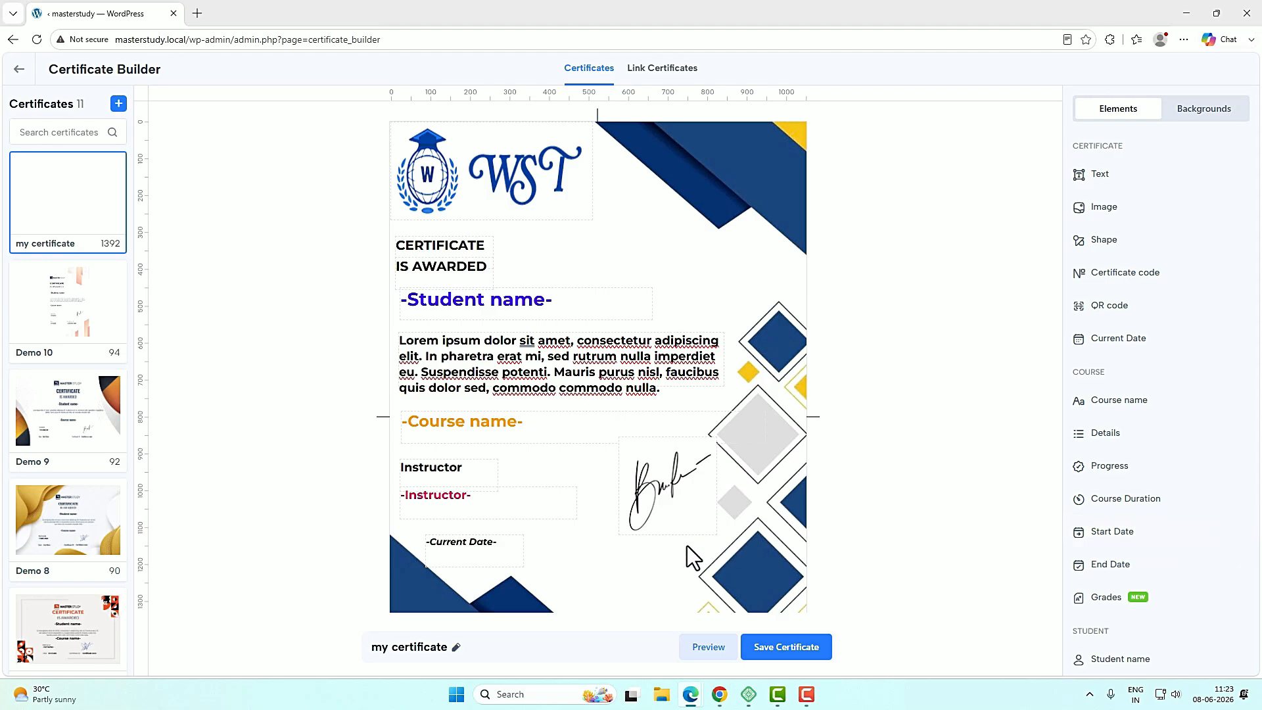
Add a text element reading "Certificate ID" below the signature and format it as non-italic 18px text.
scroll(654, 584, down, 2)
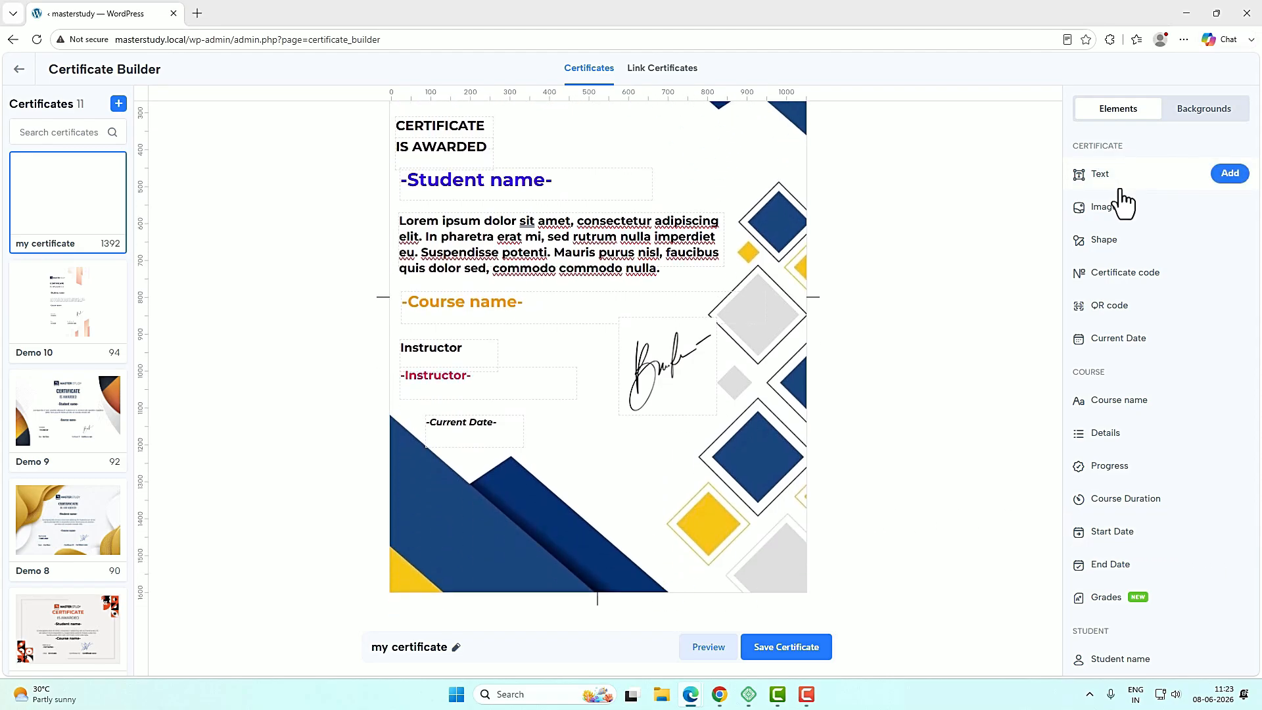
click(1226, 175)
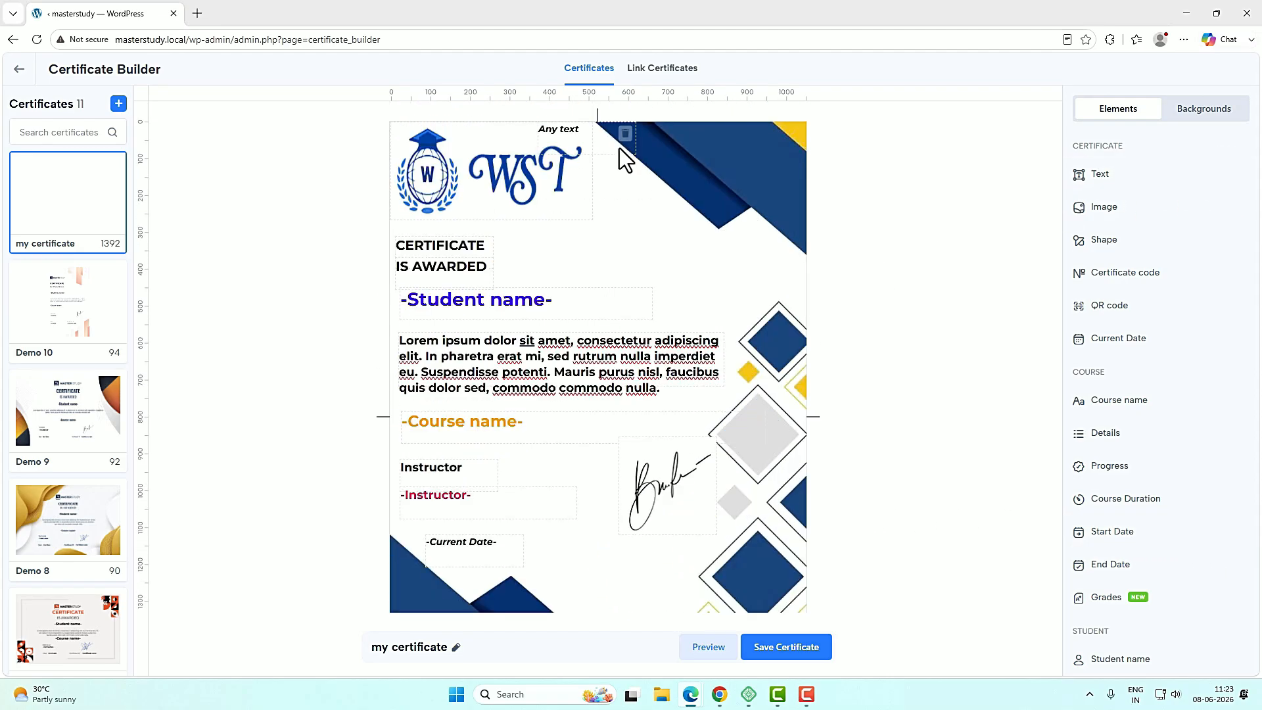
drag(619, 148, 650, 587)
triple_click(594, 560)
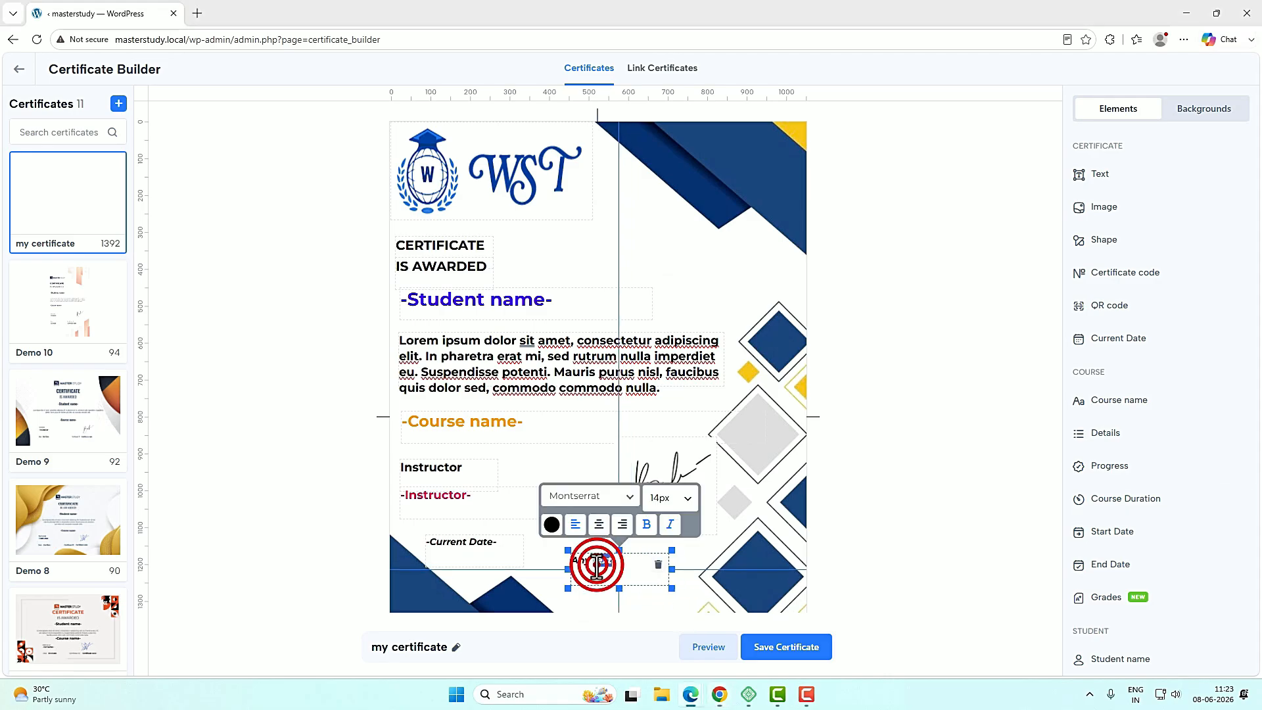
text(Certificate ID)
click(682, 498)
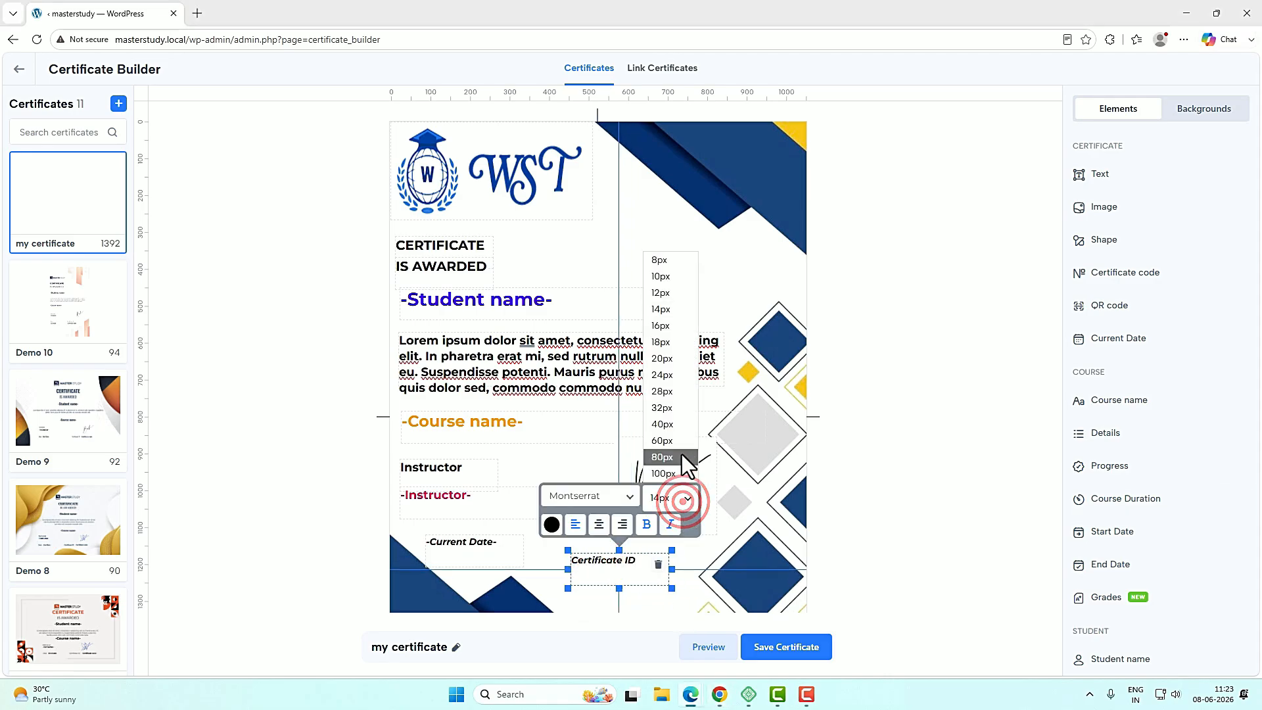
click(666, 343)
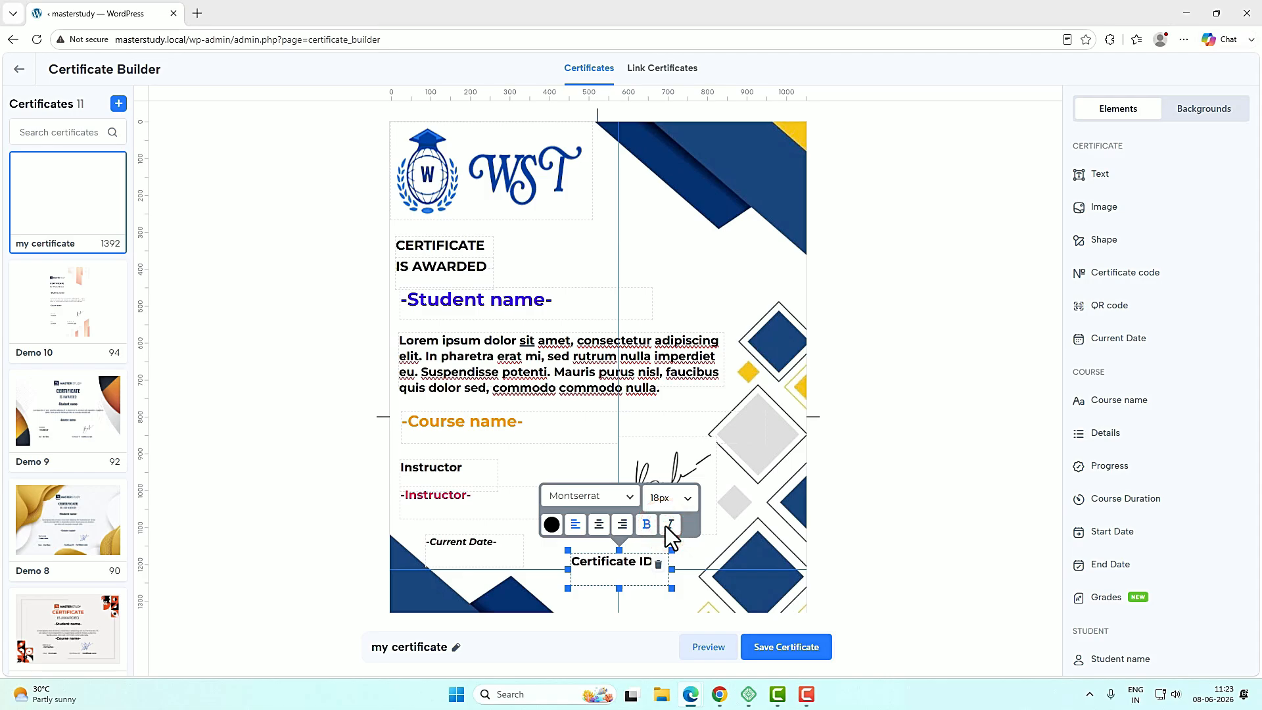
Add the Certificate code element directly below the Certificate ID label and format it as non-italic 18px text.
scroll(1161, 552, down, 2)
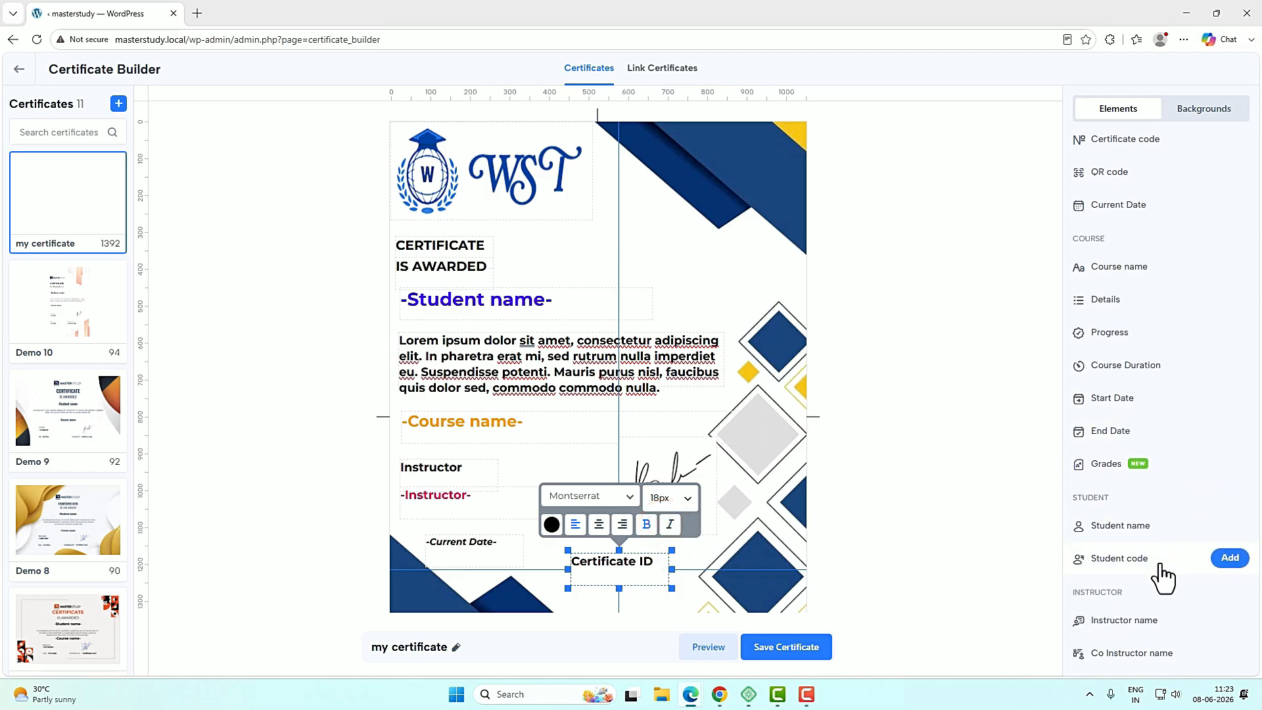
scroll(1162, 566, up, 2)
click(1229, 204)
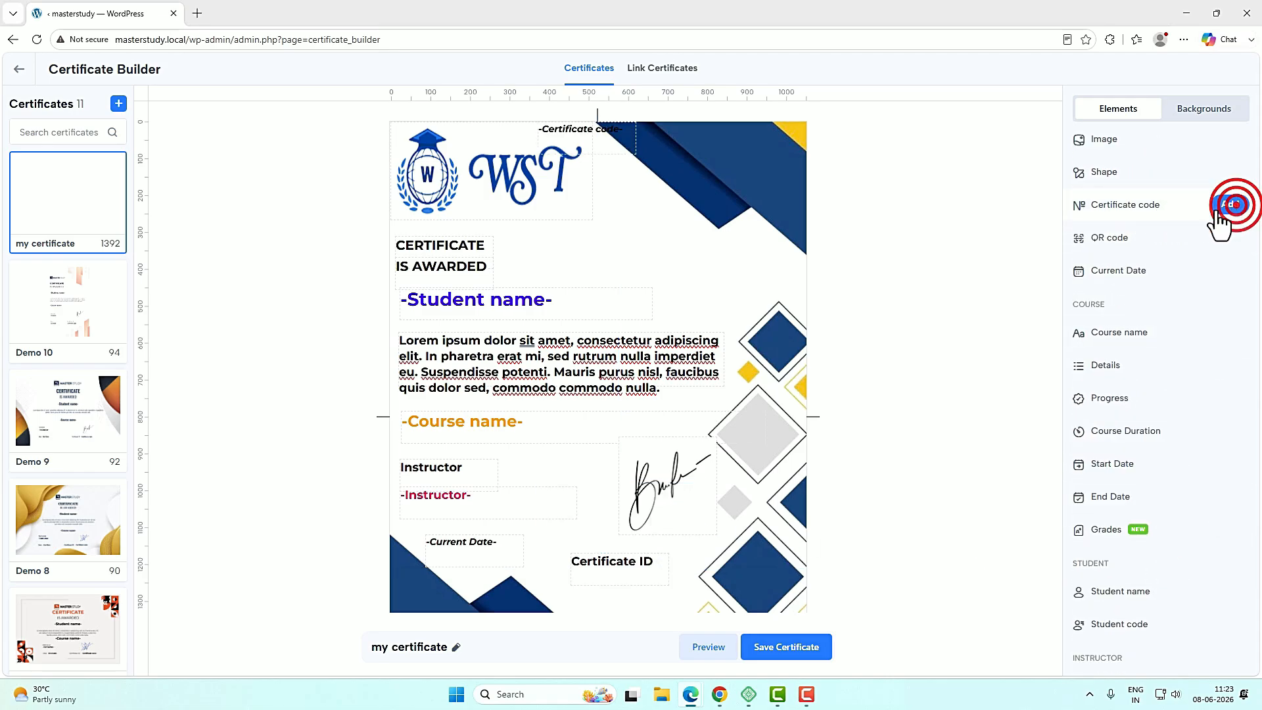
drag(624, 138, 705, 595)
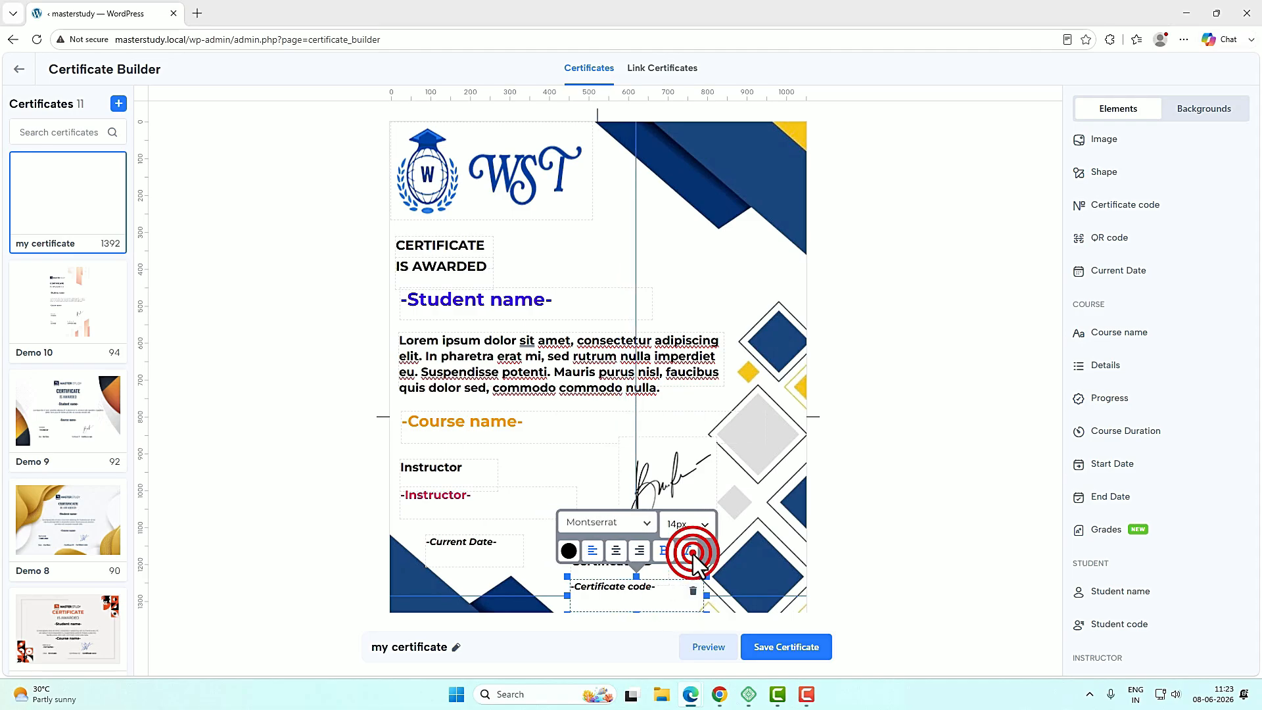
click(691, 552)
click(690, 523)
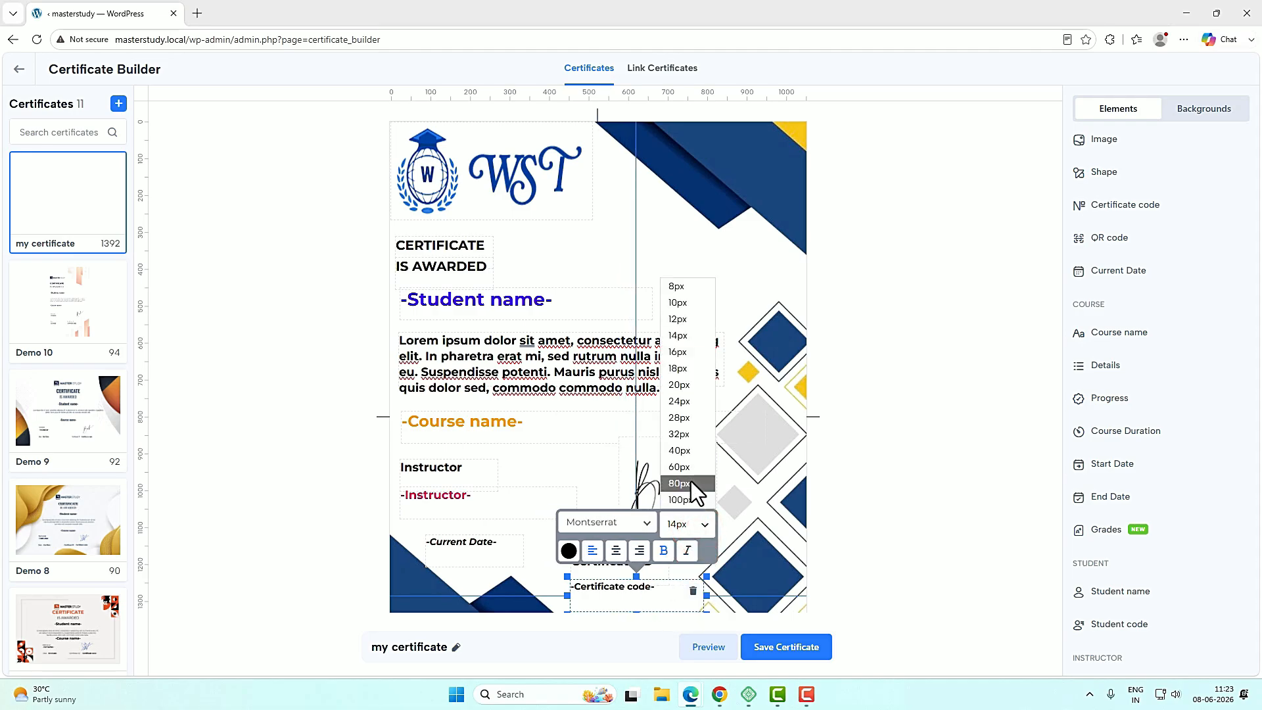
click(680, 368)
Save the finished certificate design.
click(846, 475)
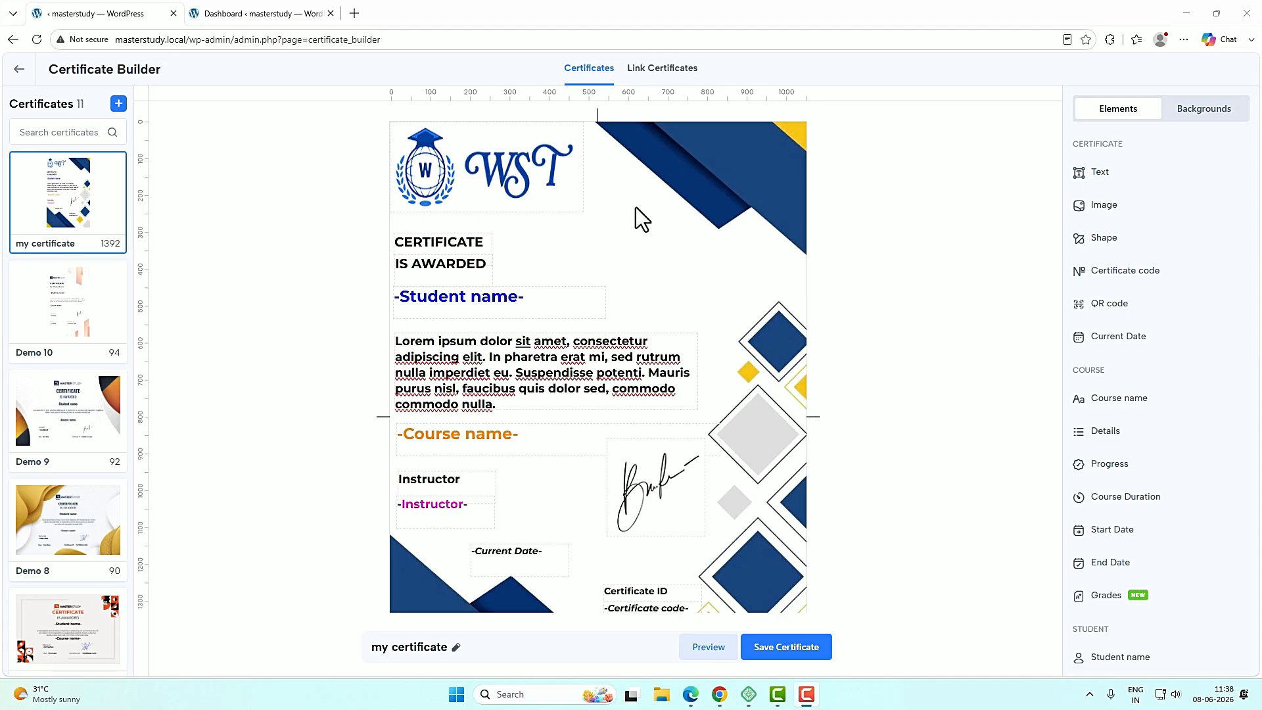
click(816, 648)
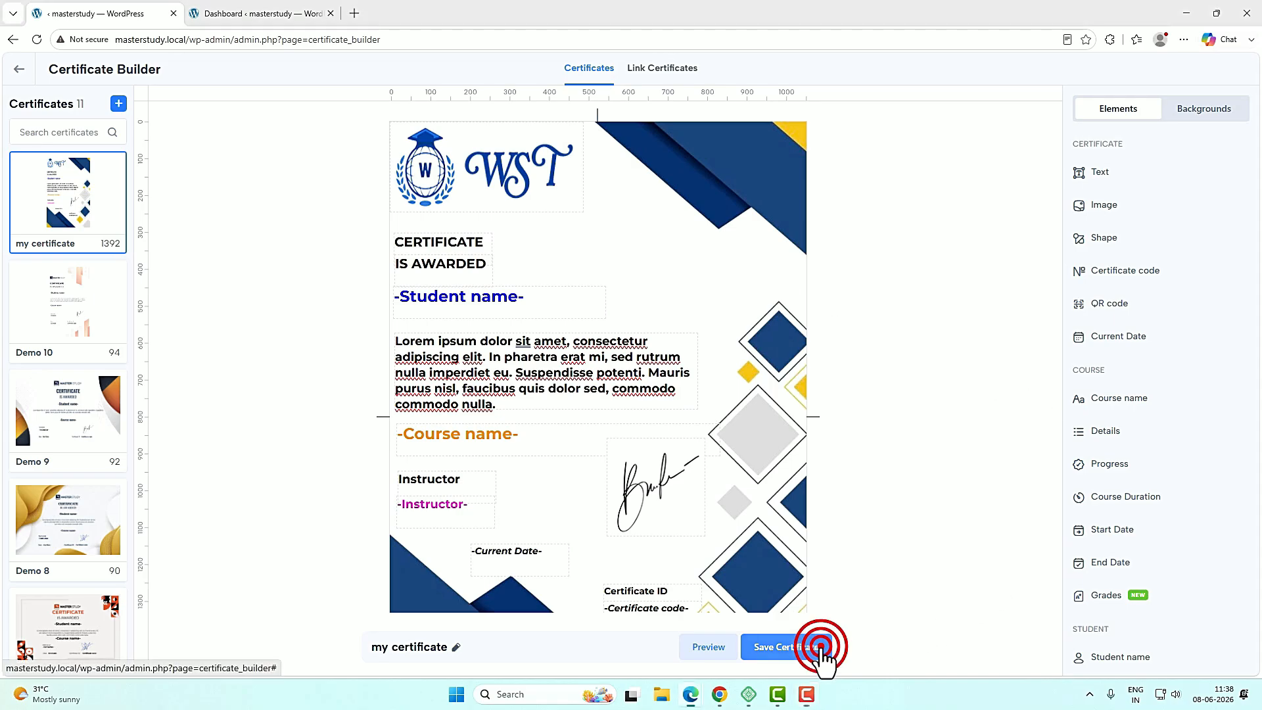
Switch to the WordPress dashboard and open the MasterStudy course "The Right Set for Landscape Photography" for editing.
click(251, 13)
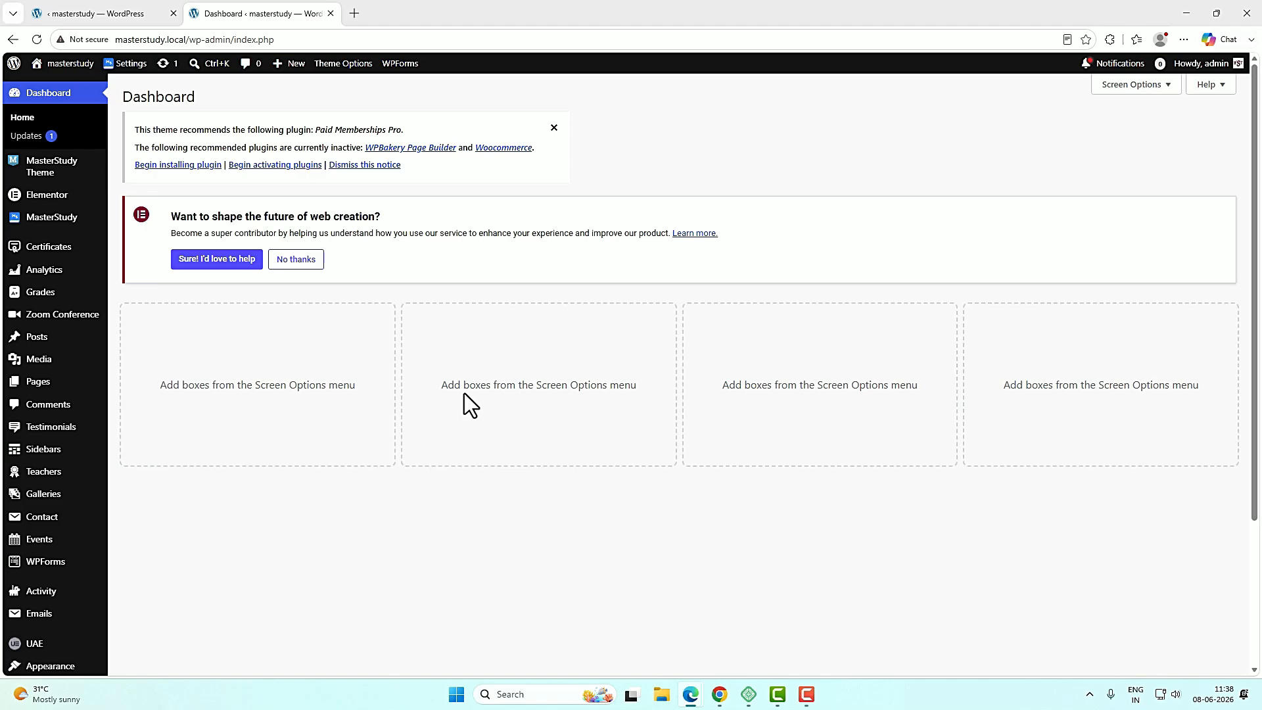
click(65, 220)
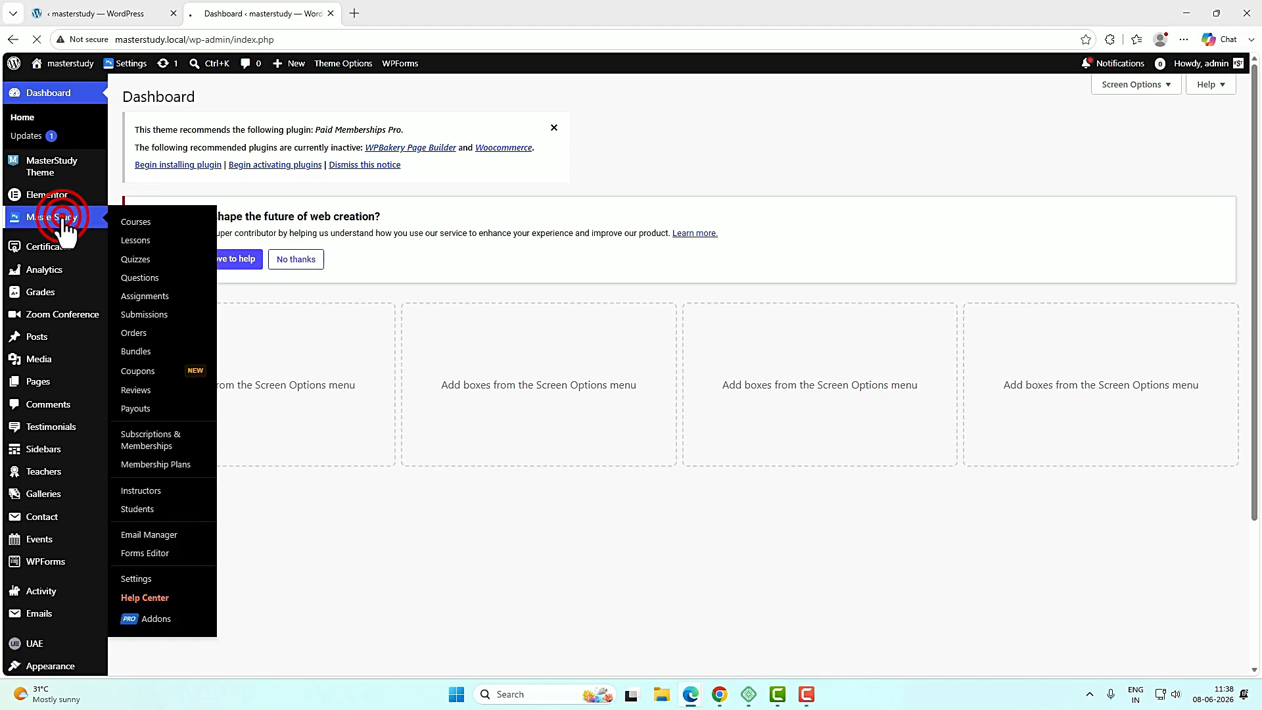
click(141, 224)
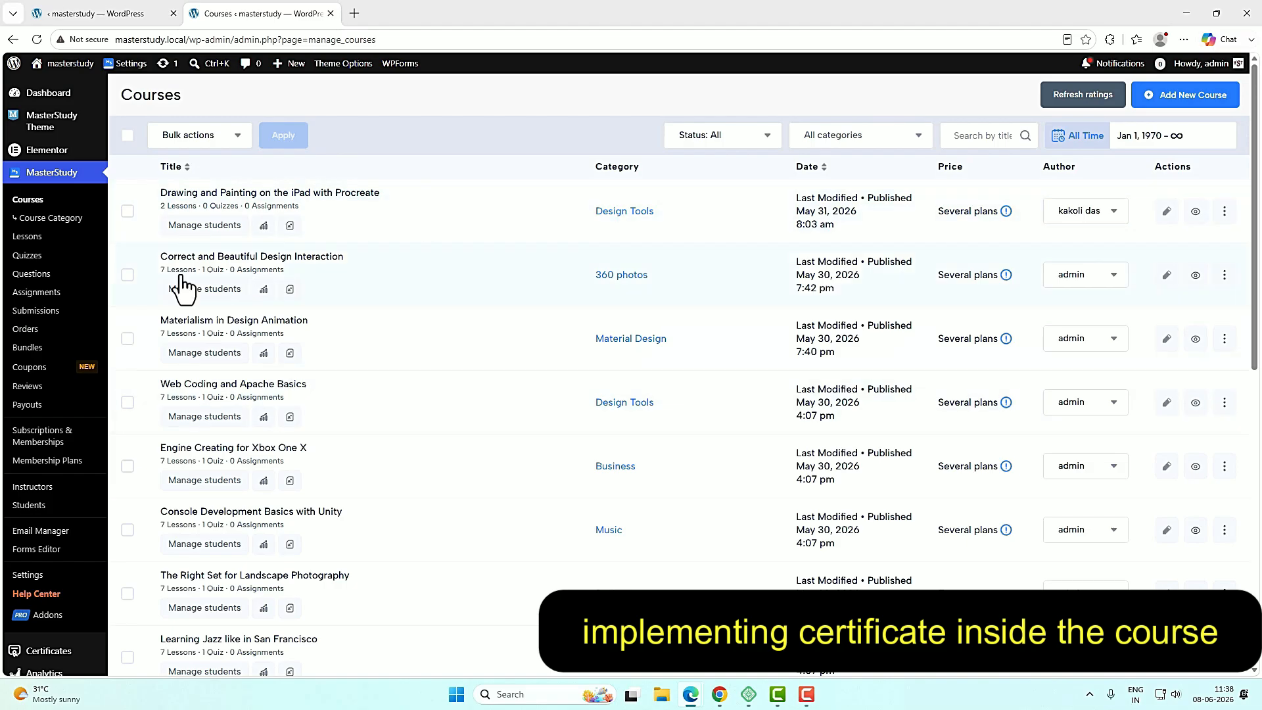
click(330, 578)
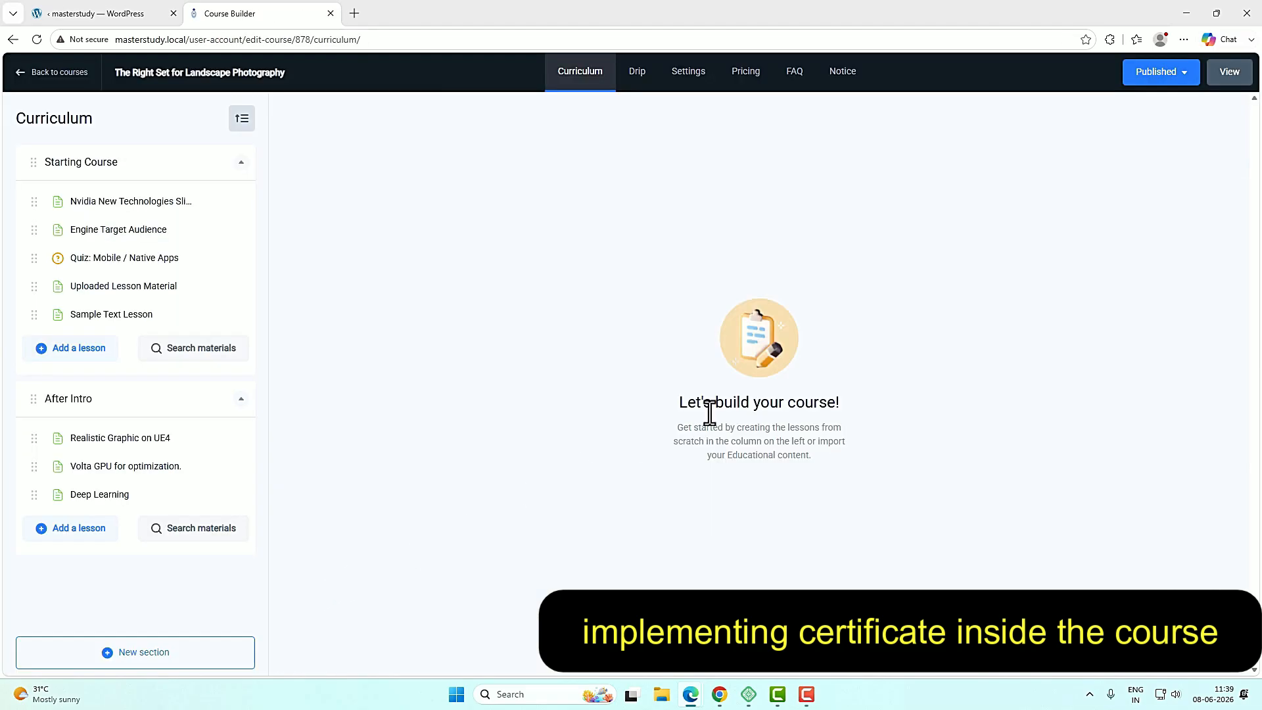
Assign "my certificate" as the course's completion certificate in its certificate settings and save the change.
click(687, 76)
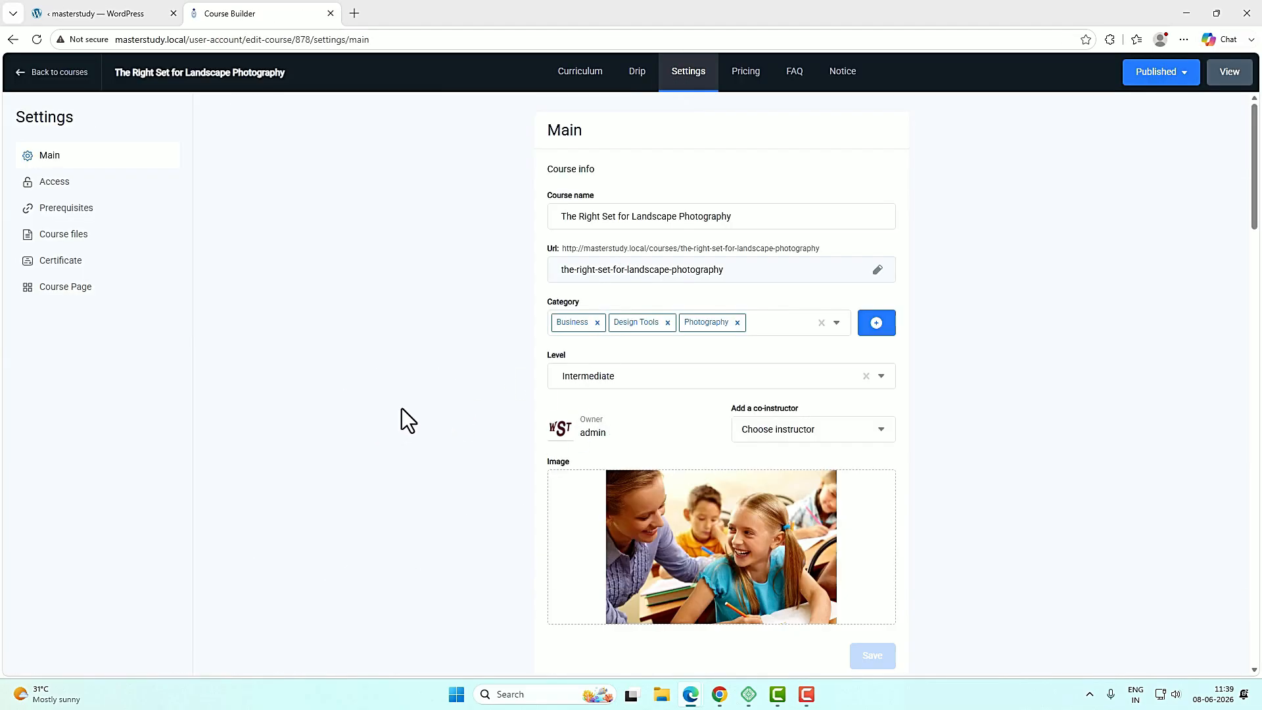
click(64, 263)
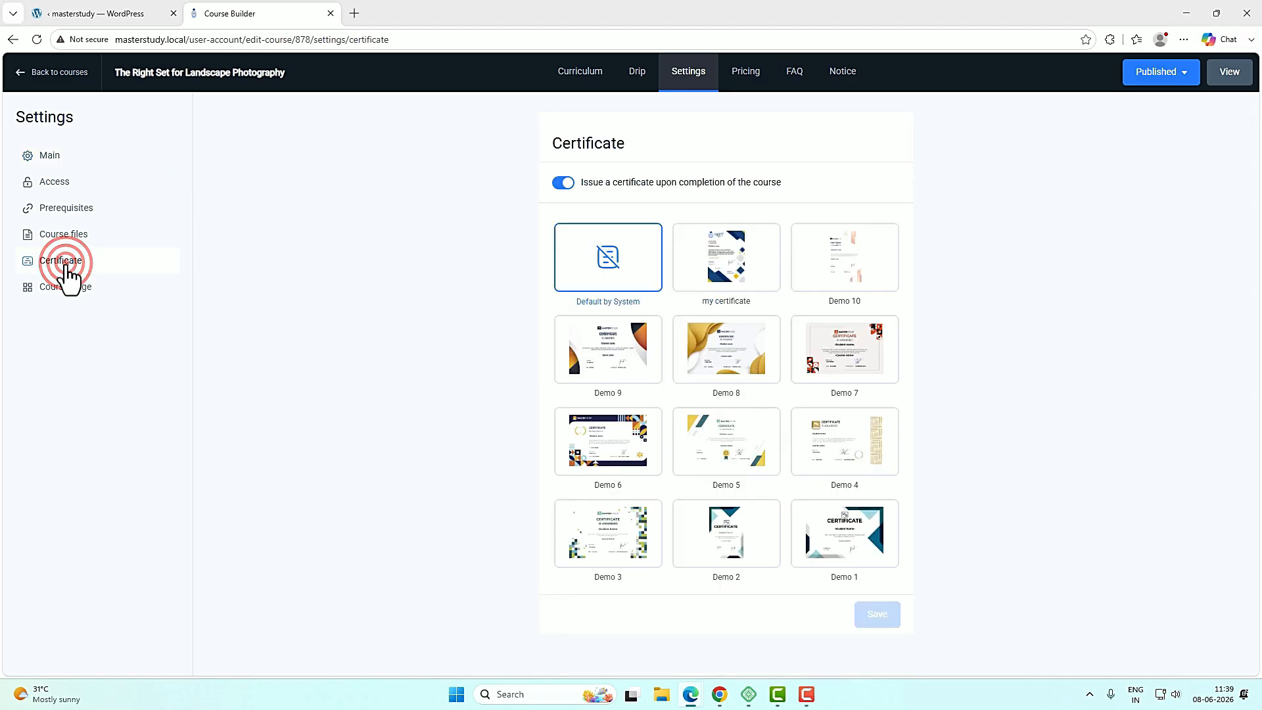
click(728, 276)
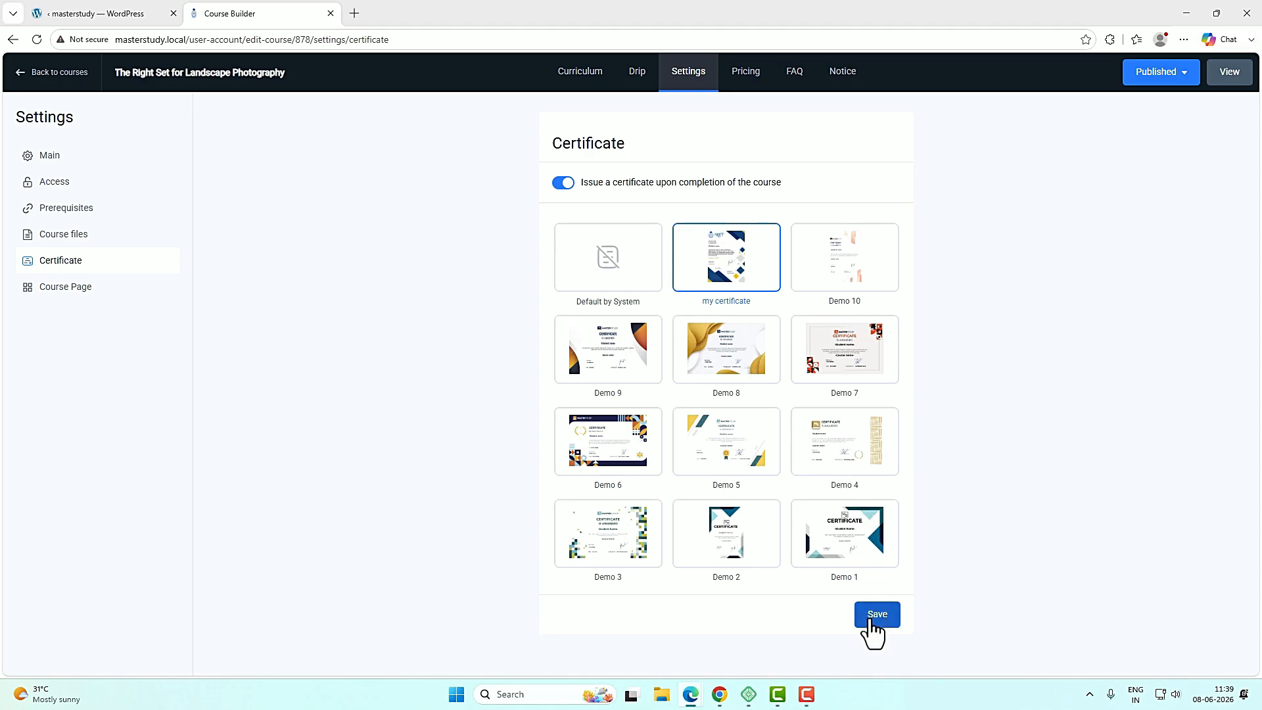
click(872, 619)
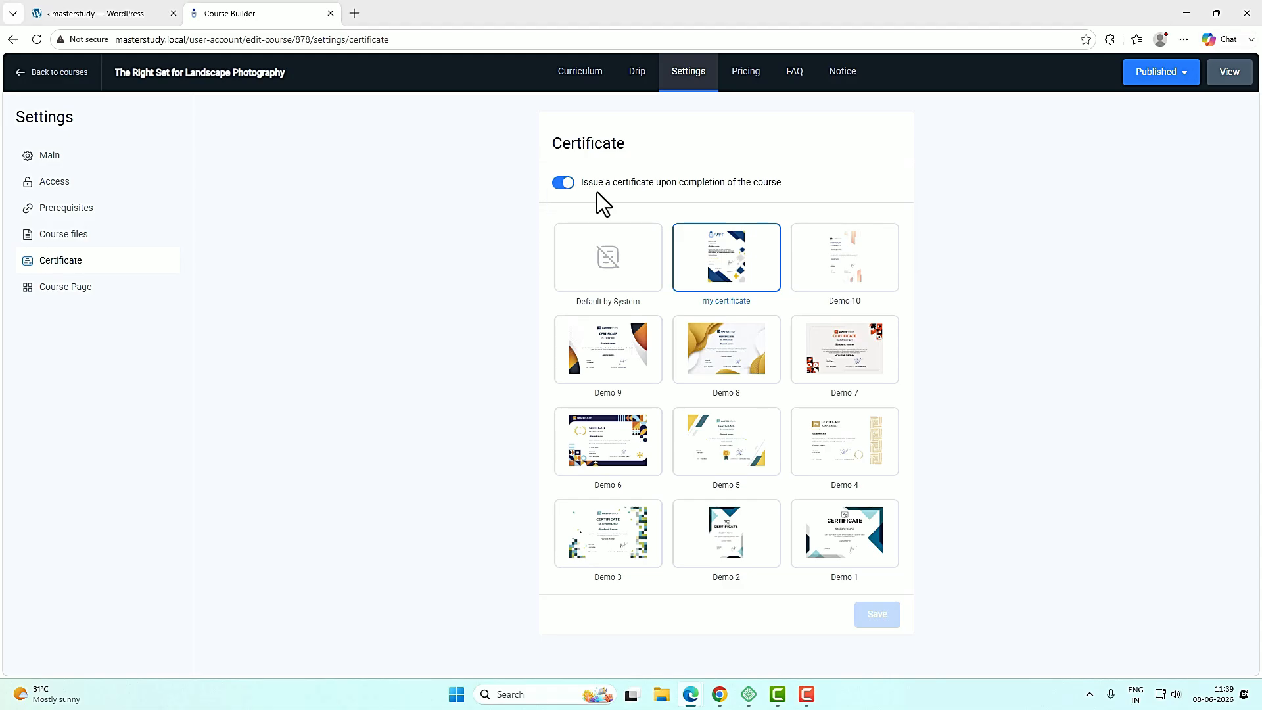
Open the public page of "The Right Set for Landscape Photography" and copy its web address.
click(1227, 73)
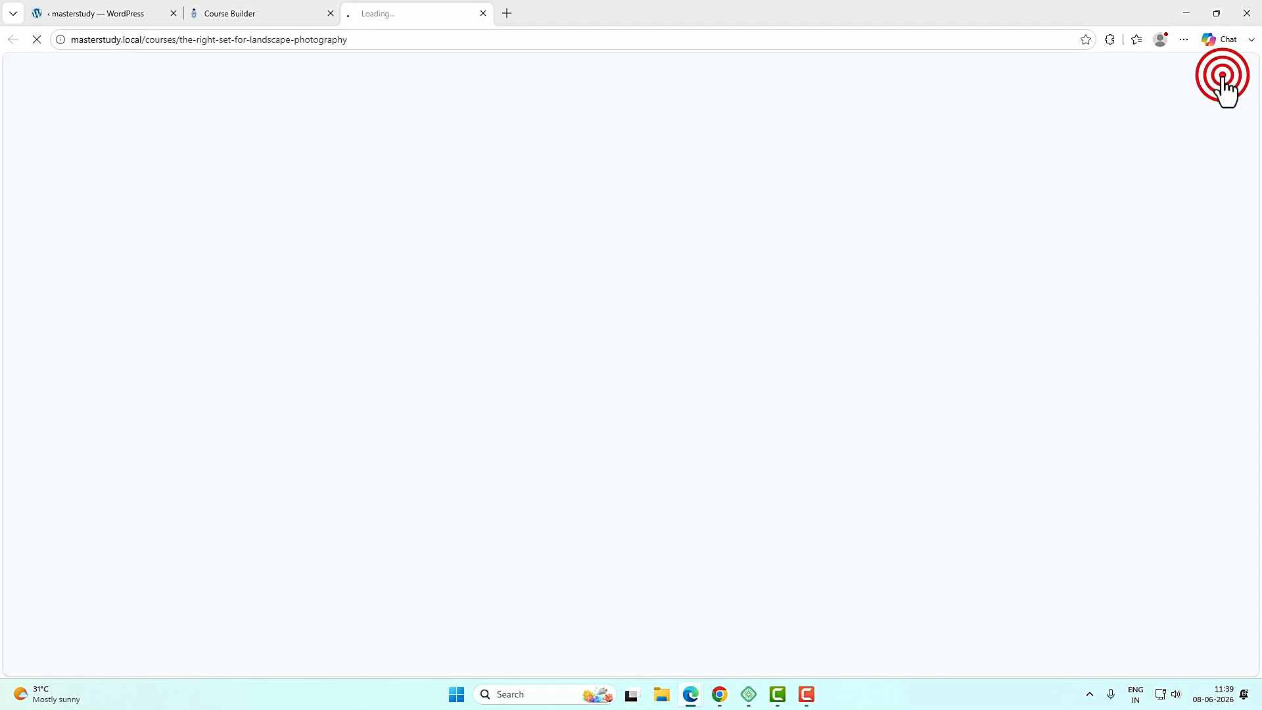
click(448, 37)
key(ctrl+c)
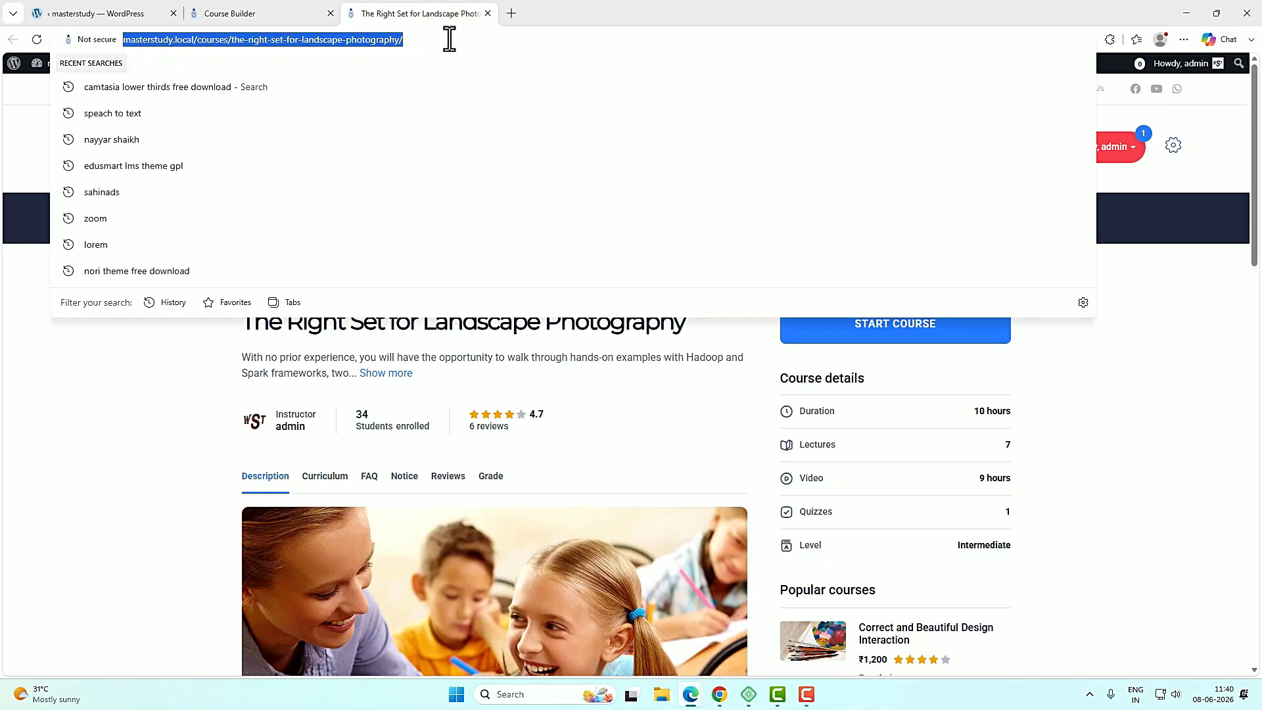
click(1155, 326)
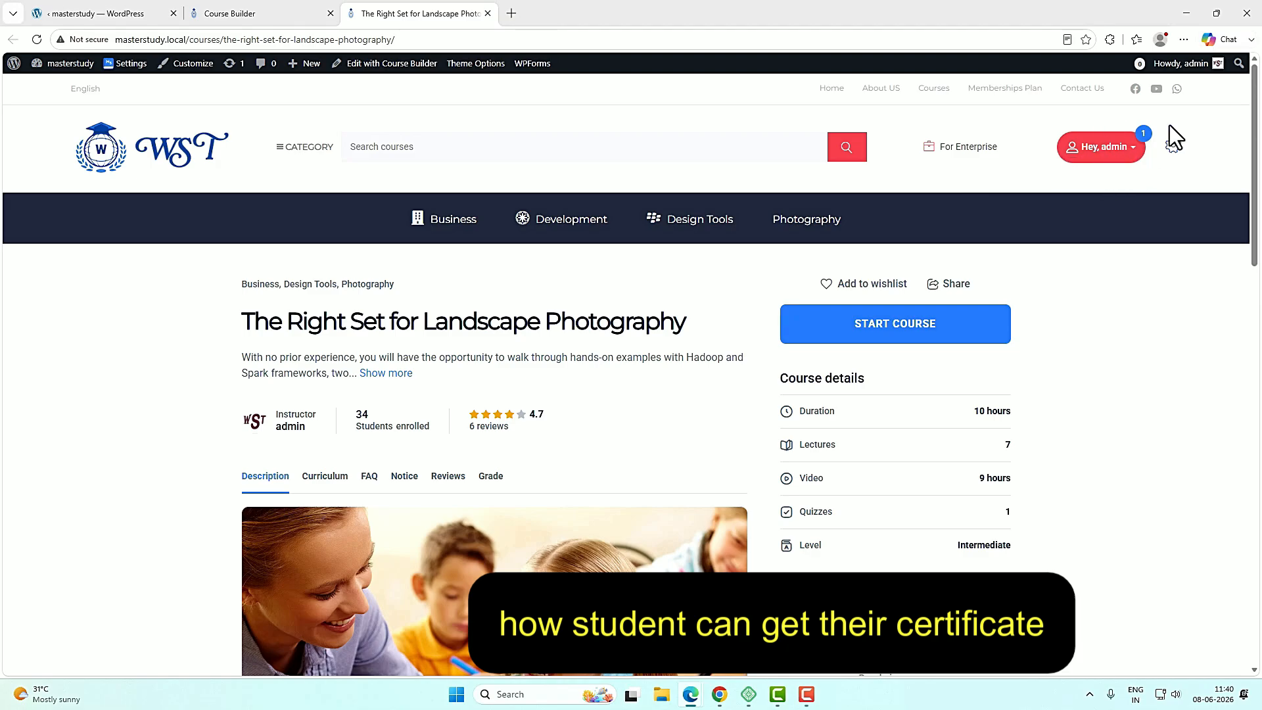
Load the copied course address in a new InPrivate window.
click(1183, 40)
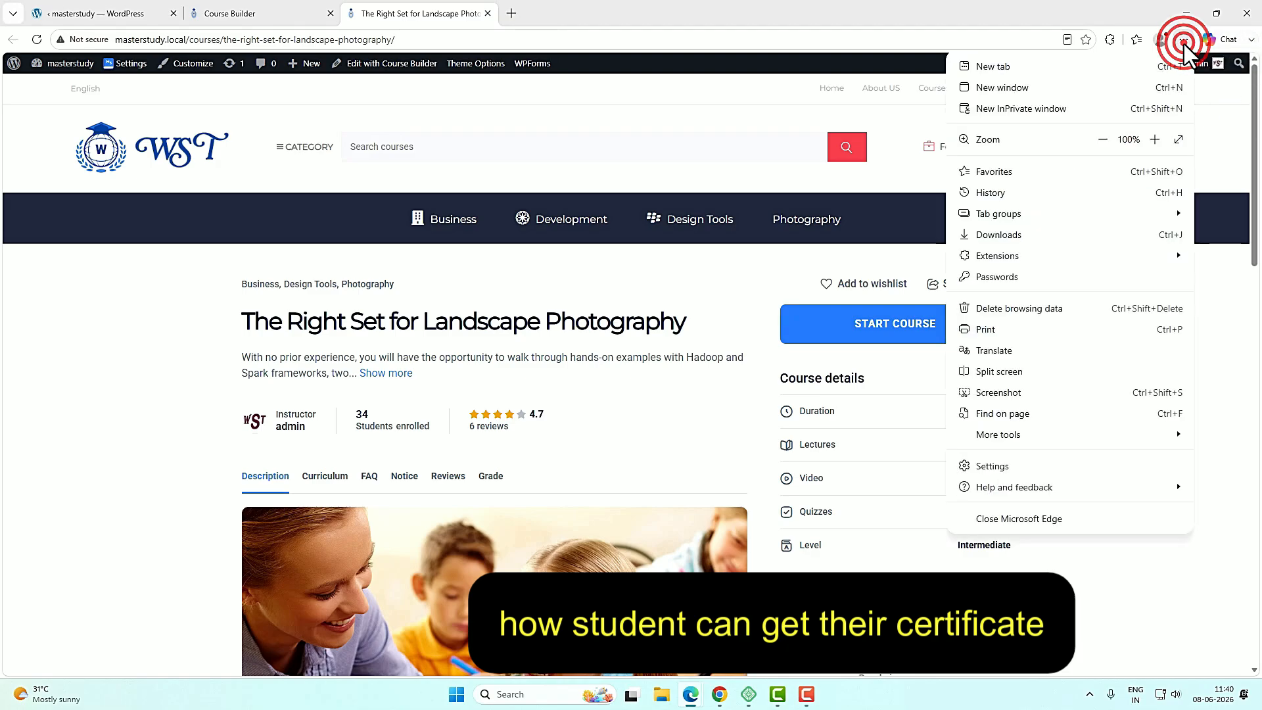
click(1054, 105)
key(ctrl+v)
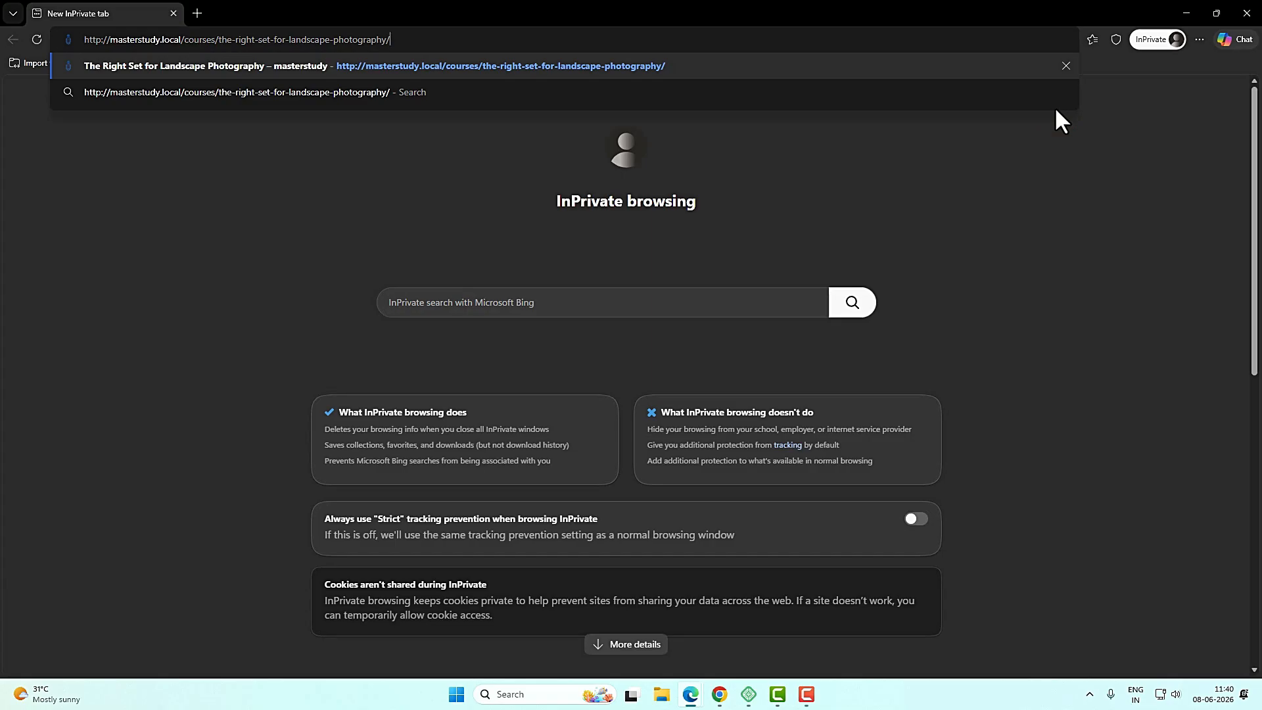
key(Return)
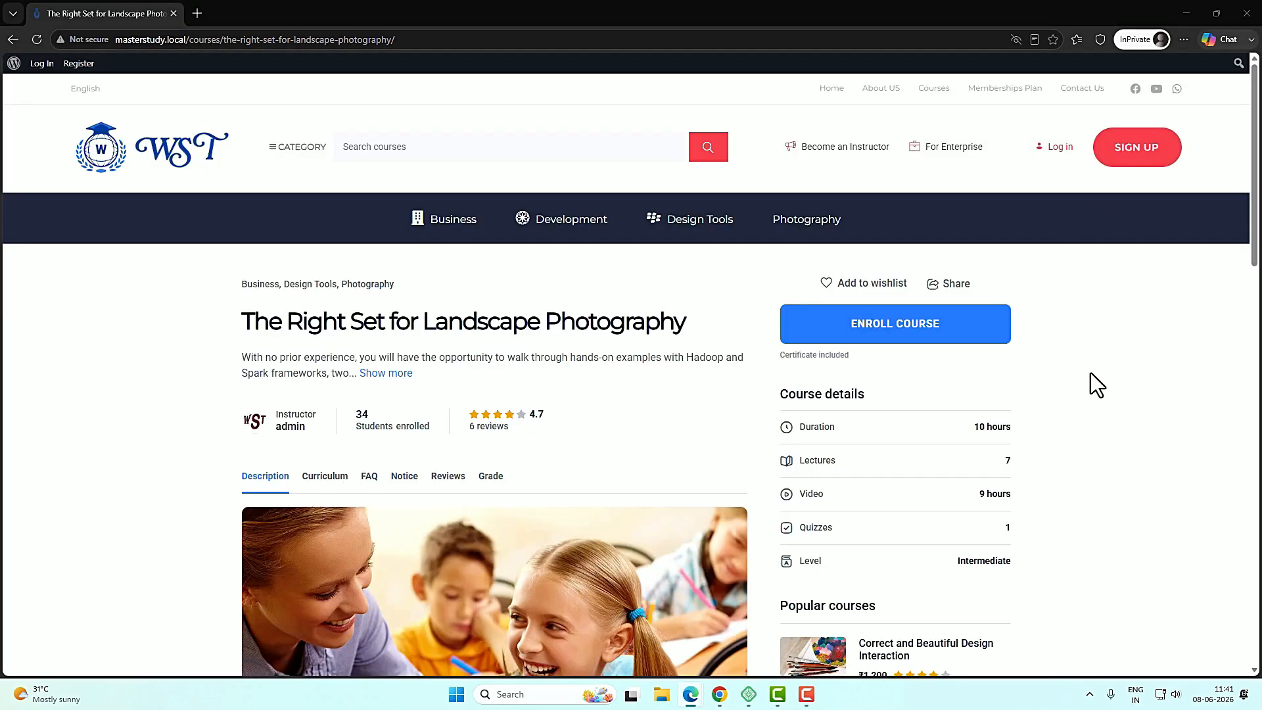
Sign in to the site as a student, entering the account's e-mail address and password.
click(1058, 151)
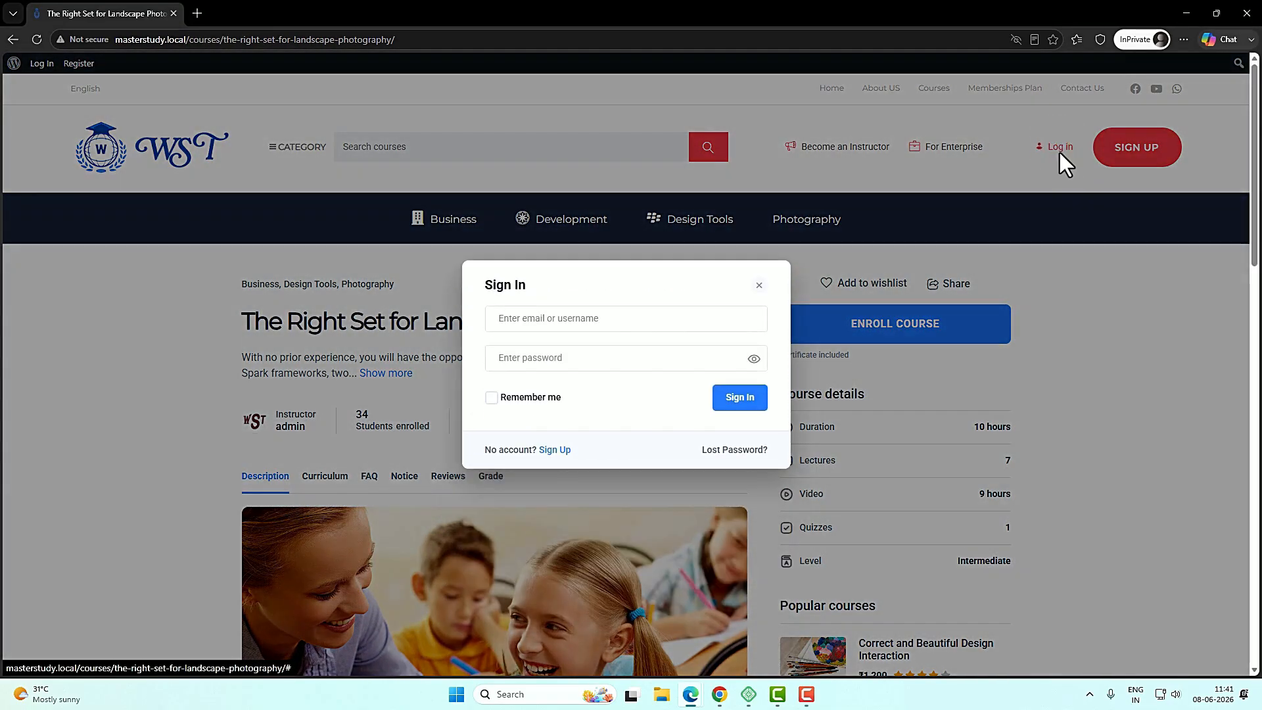
click(611, 322)
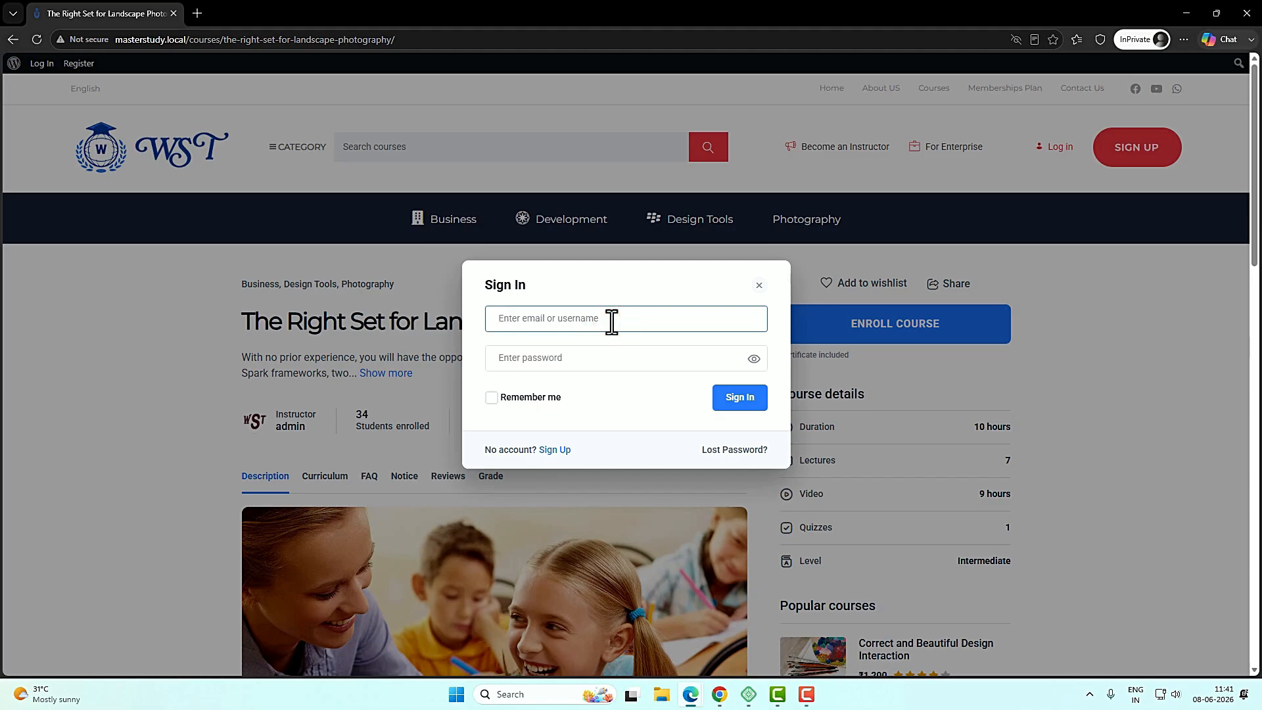
key(ctrl+v)
click(566, 358)
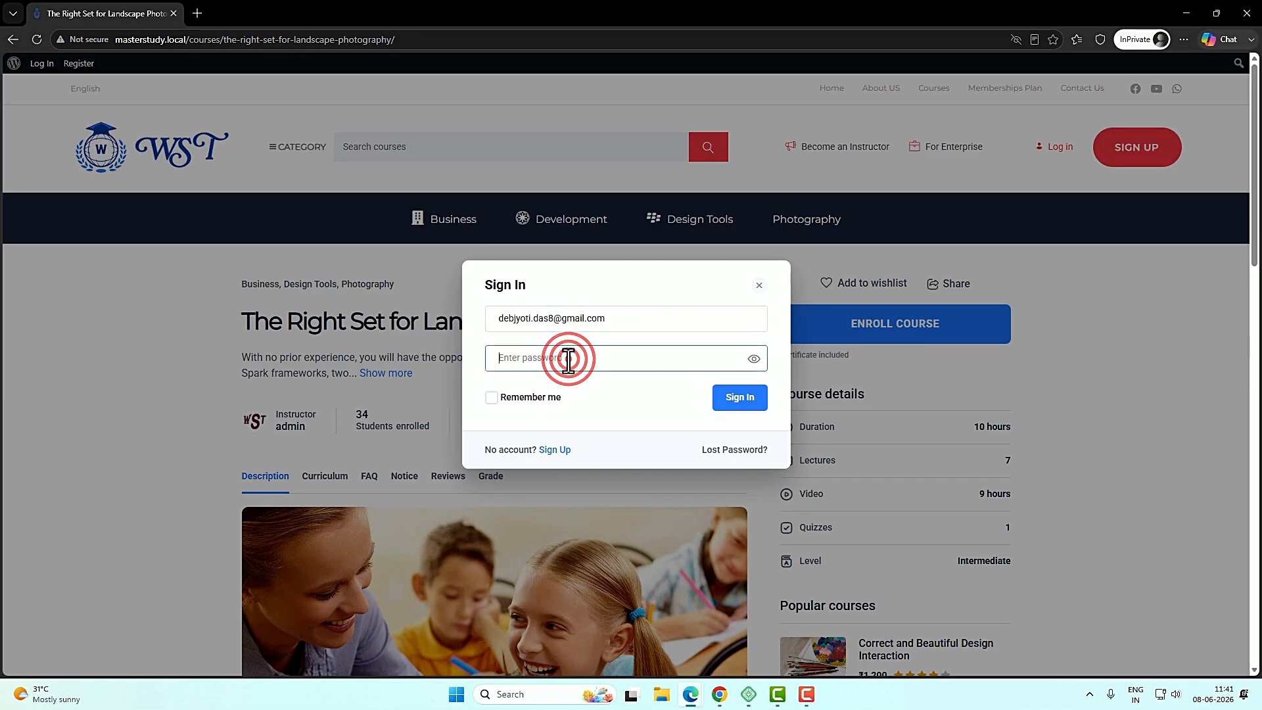
text(d)
click(730, 400)
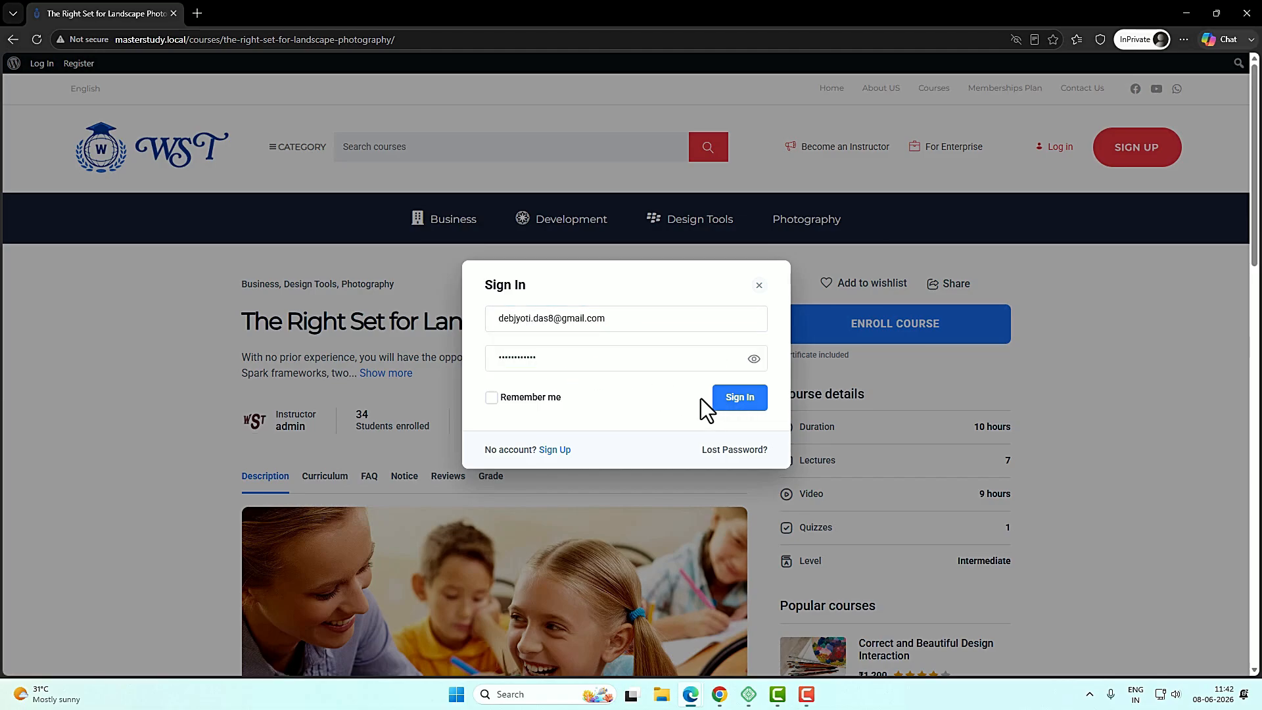
click(734, 402)
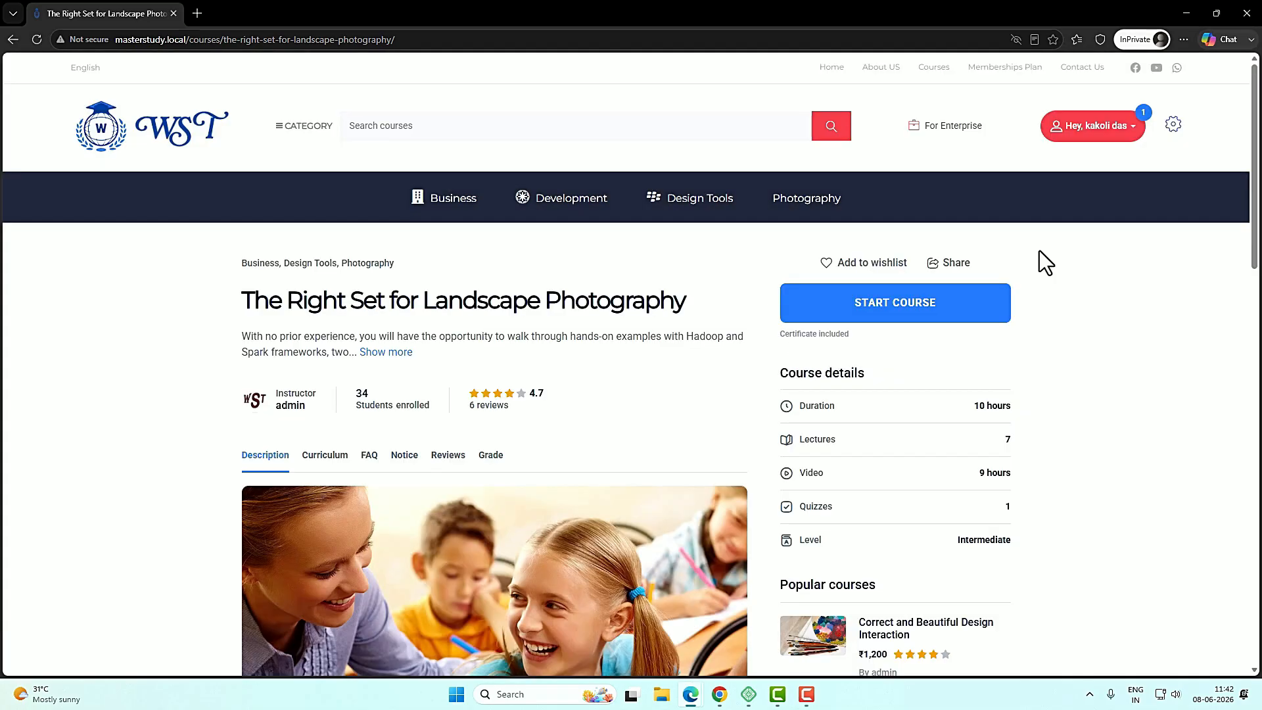
Start the course and complete the lesson "Nvidia New Technologies Slides".
click(914, 313)
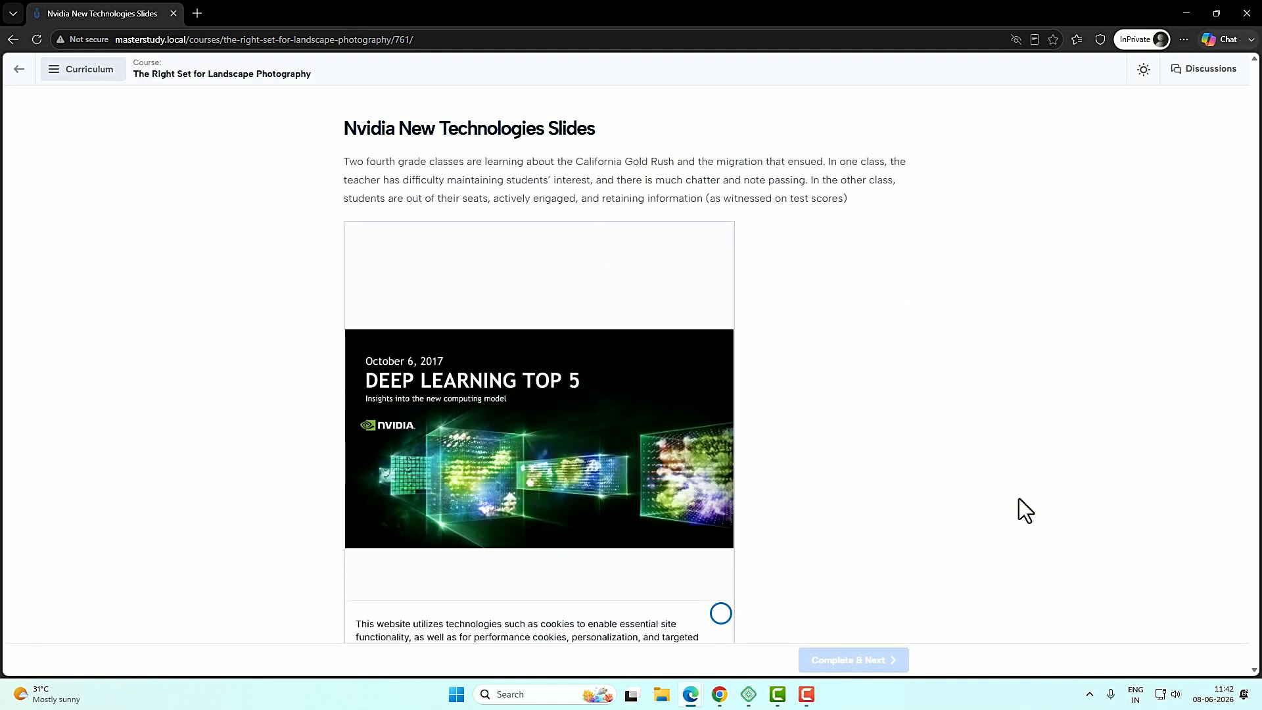
scroll(1019, 498, down, 5)
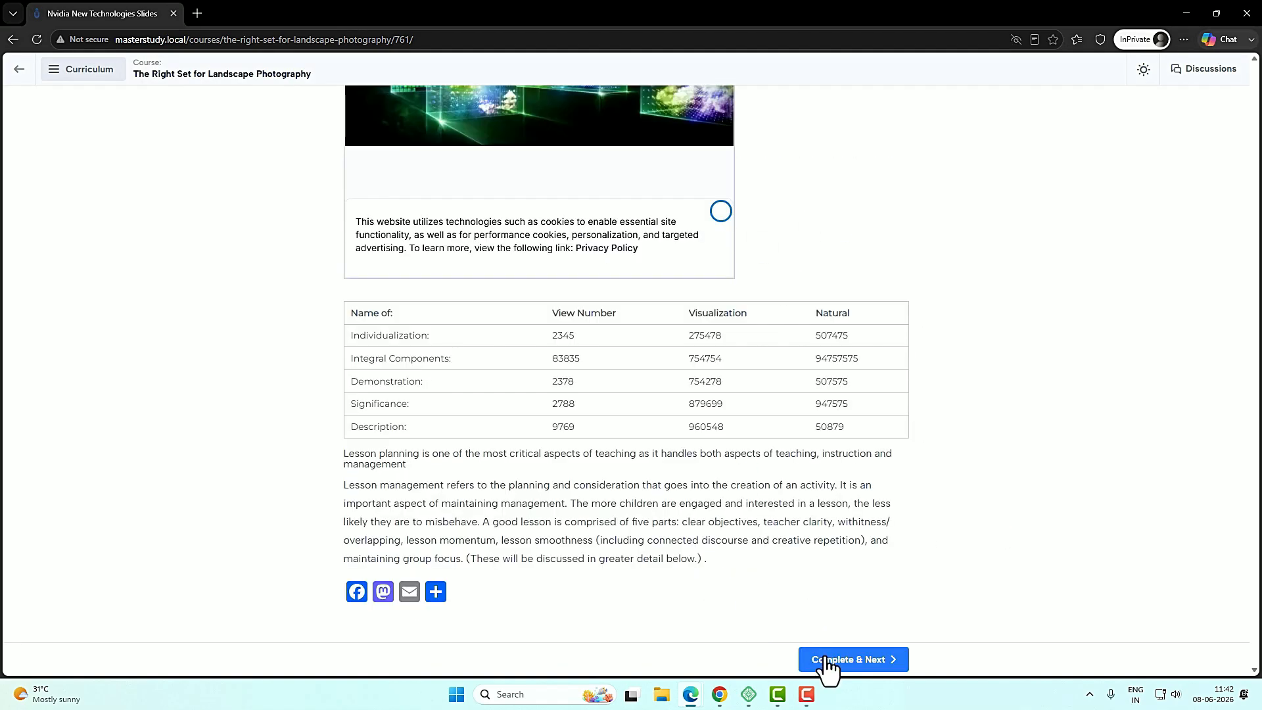
click(885, 662)
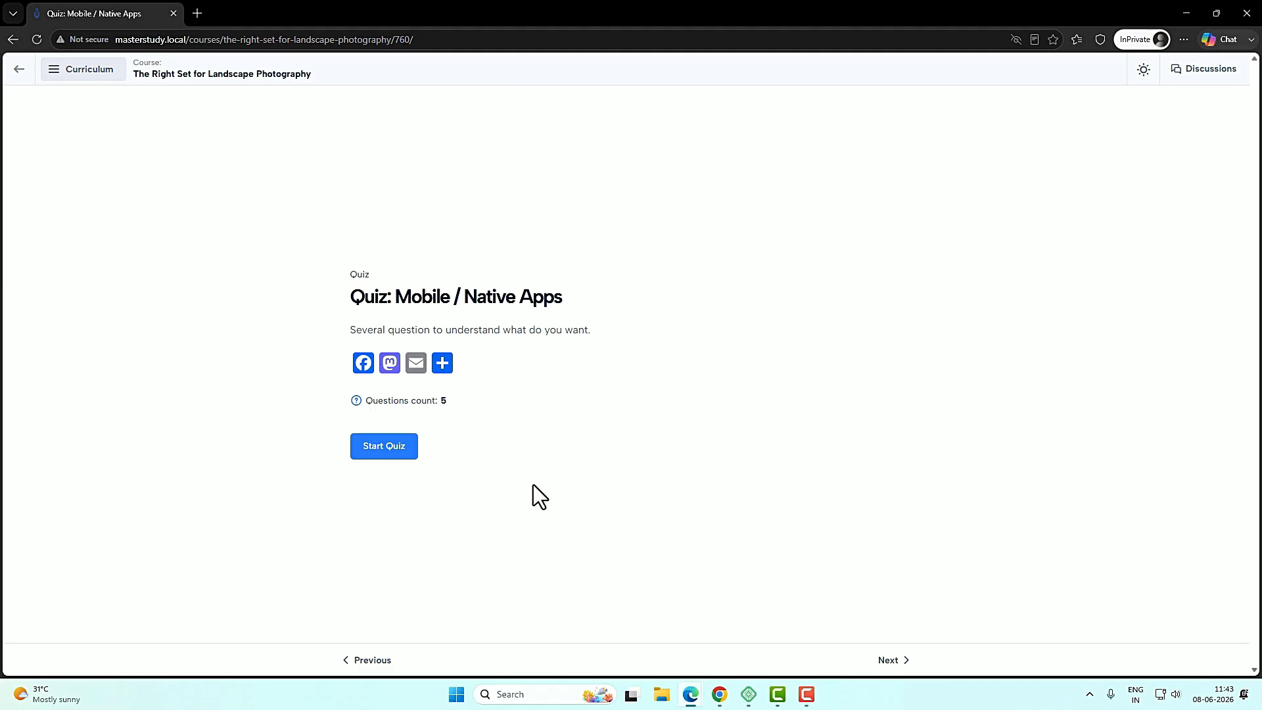
Take the "Mobile / Native Apps" quiz, choosing "Answer 1 (Correct)" for all five questions, and submit it with confirmation.
click(385, 450)
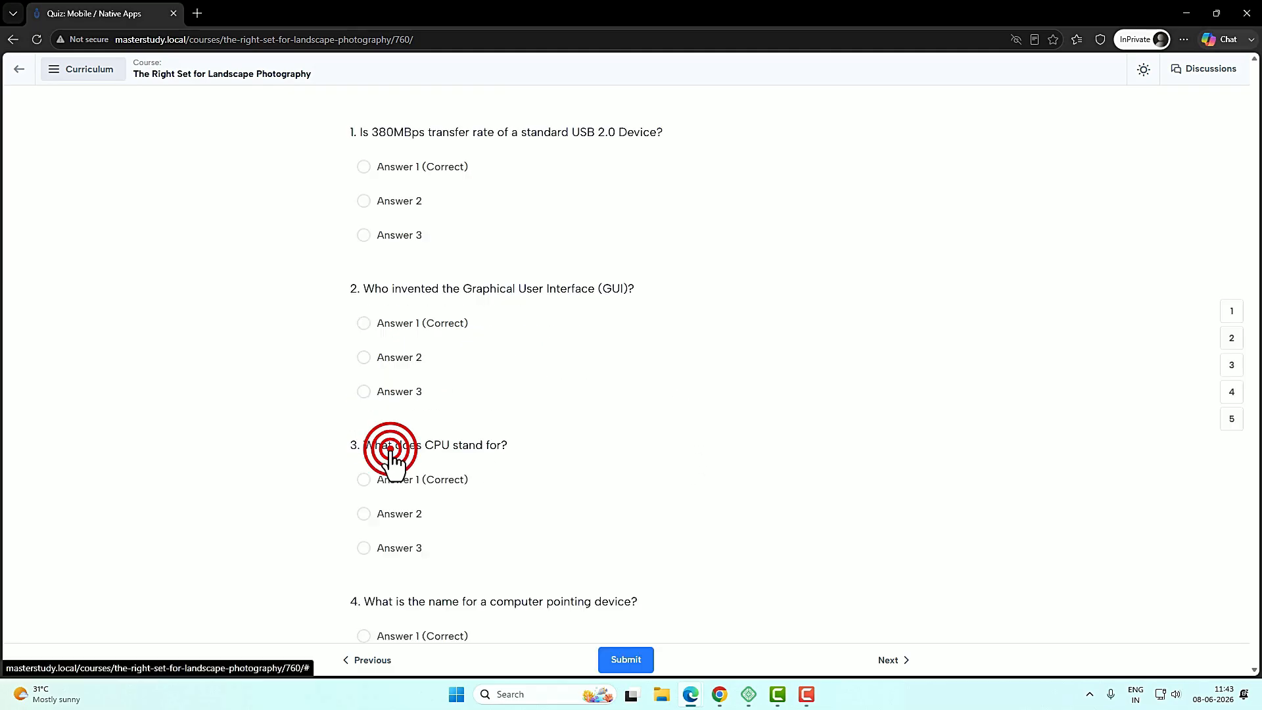
click(365, 169)
click(365, 325)
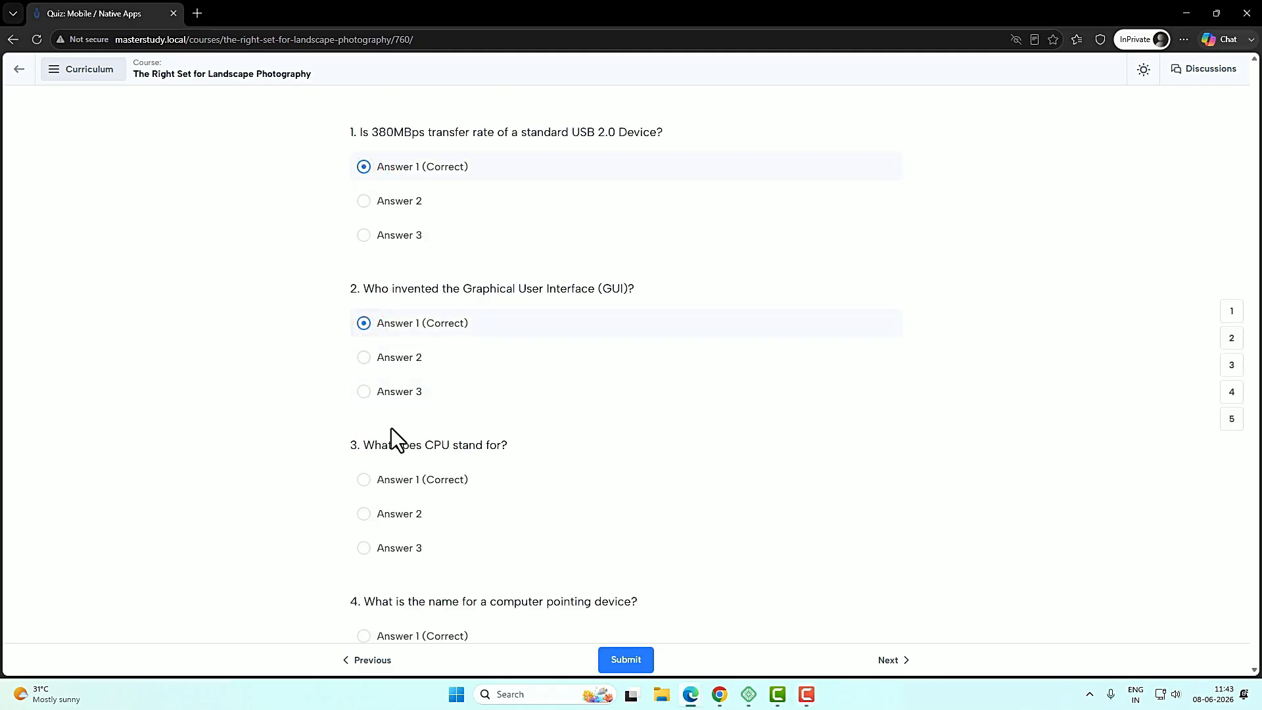
click(365, 480)
scroll(549, 530, down, 3)
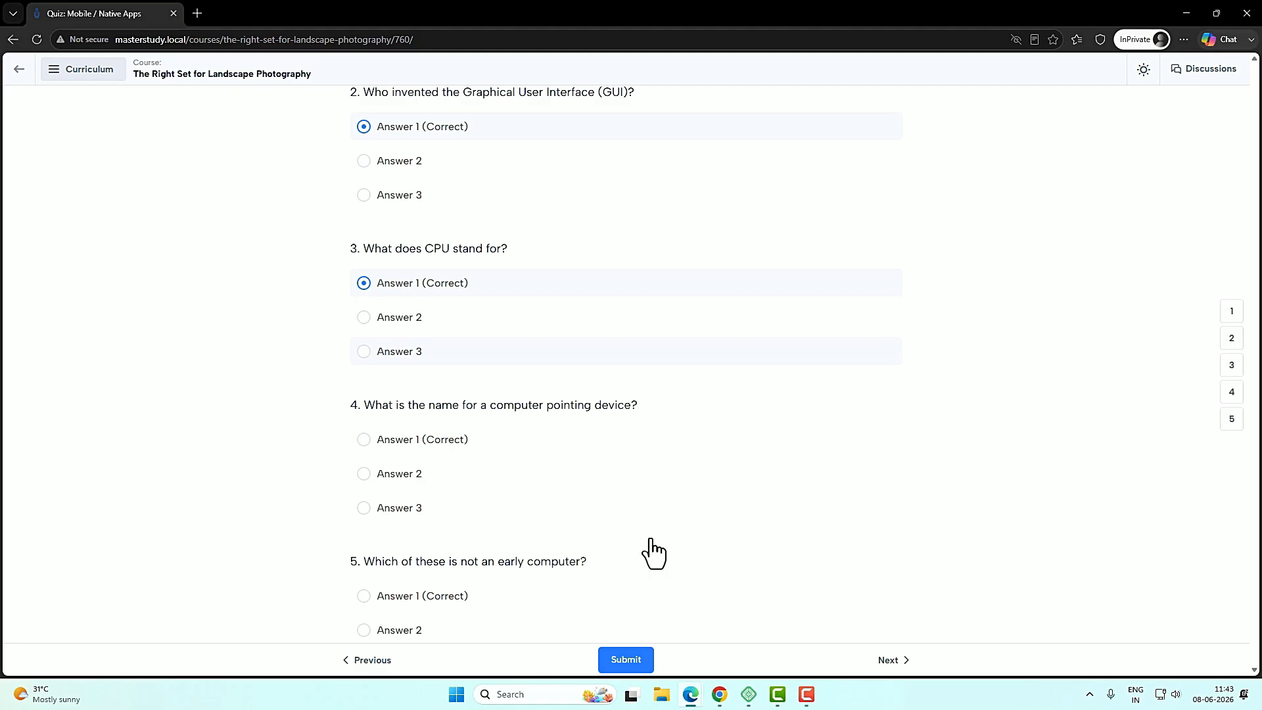
click(366, 439)
scroll(628, 490, down, 1)
click(363, 534)
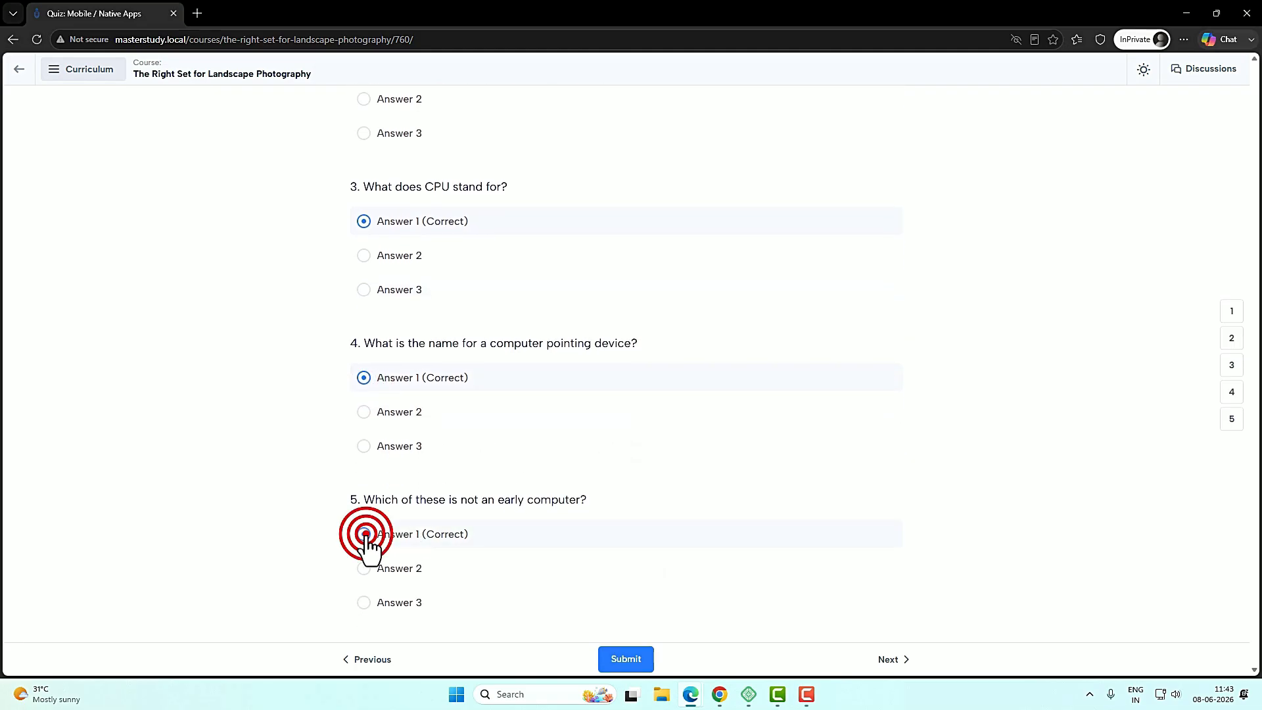
click(641, 659)
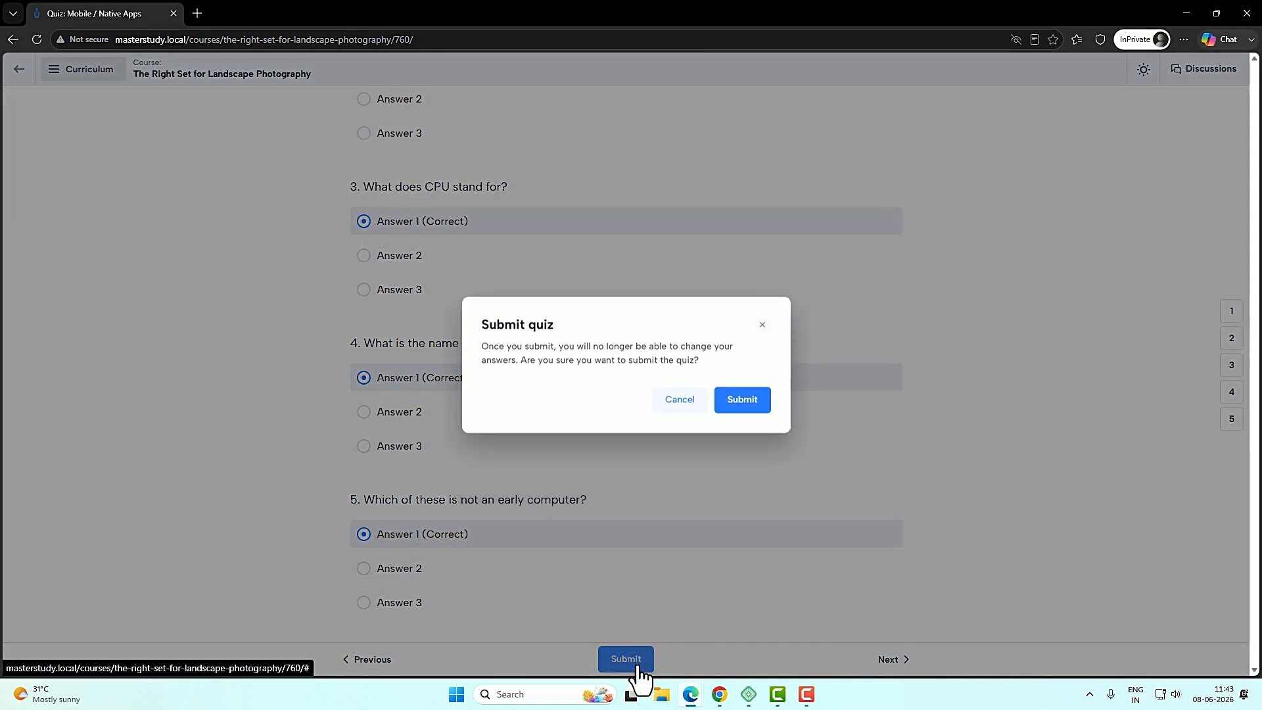
click(755, 404)
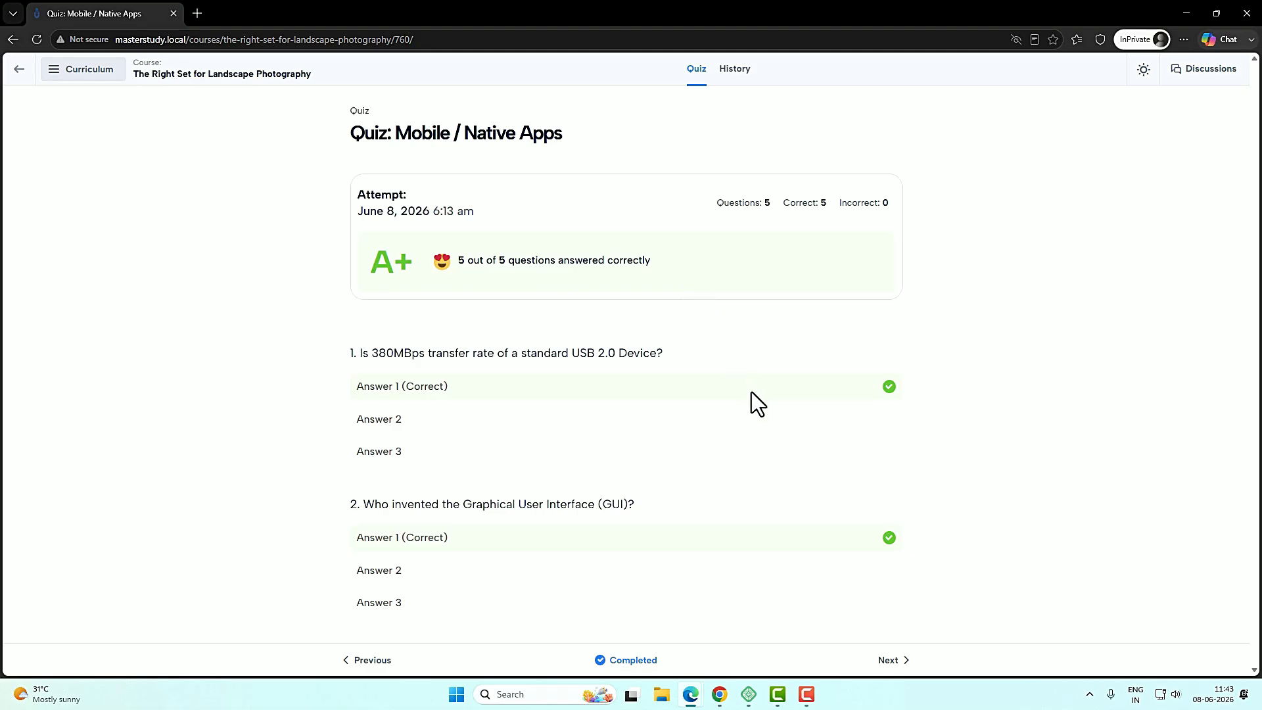
Continue past the quiz and complete each remaining lesson through "Deep Learning" to finish the course.
scroll(753, 403, down, 5)
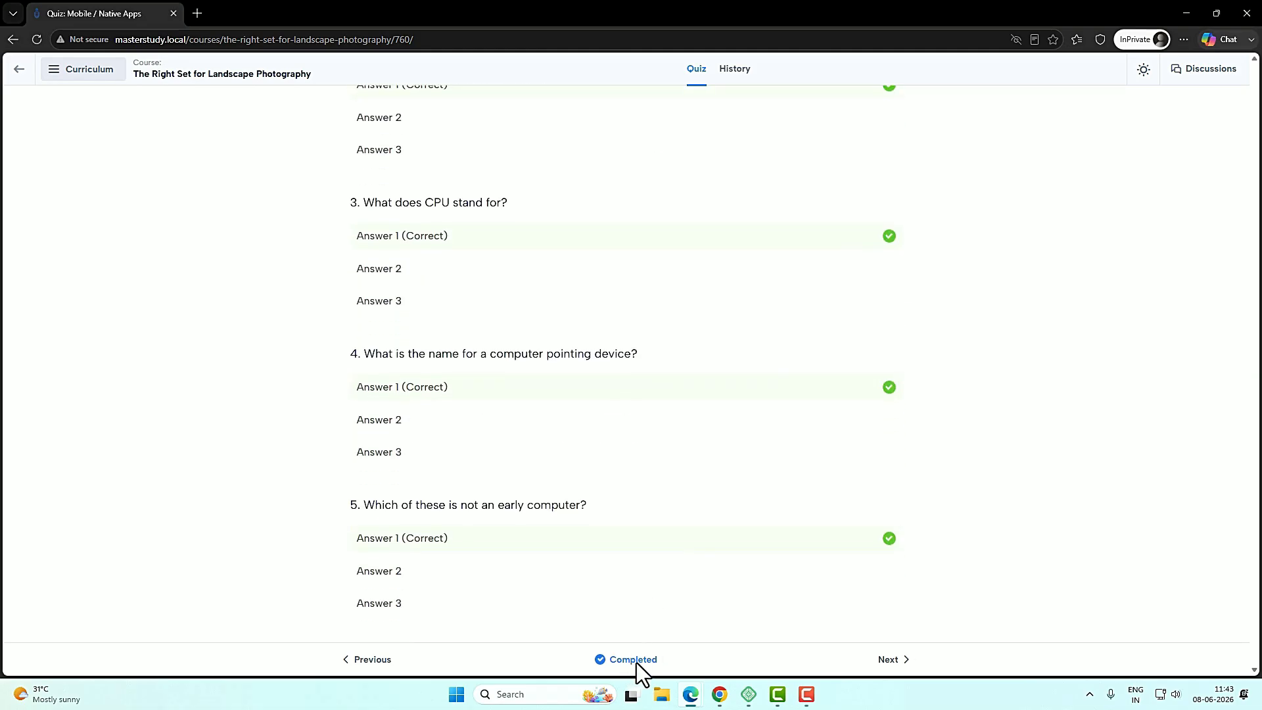
click(894, 663)
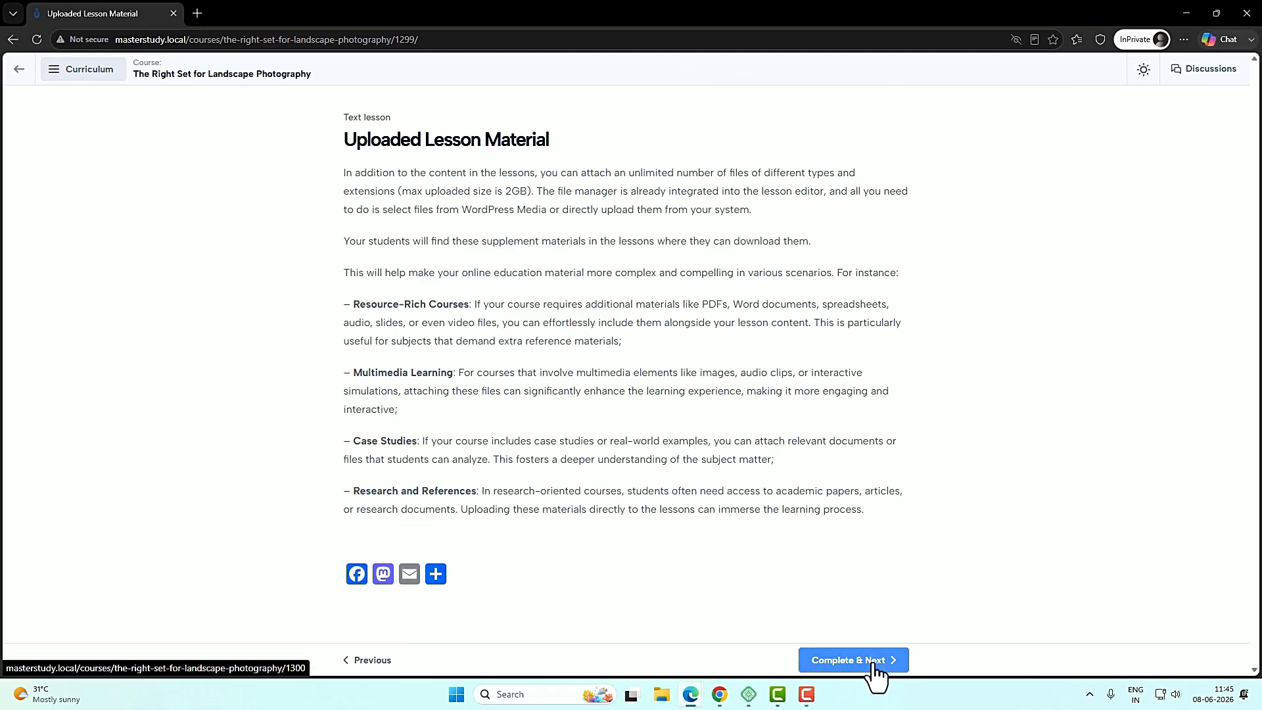
click(886, 665)
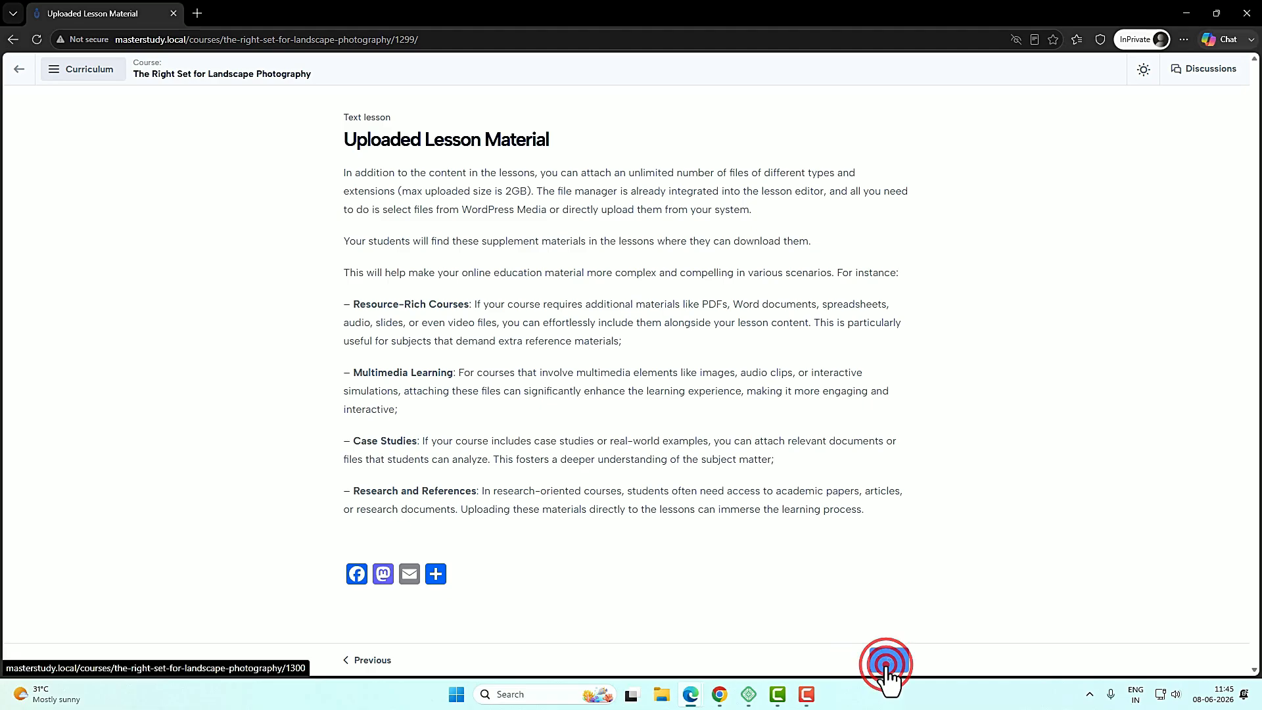
click(880, 664)
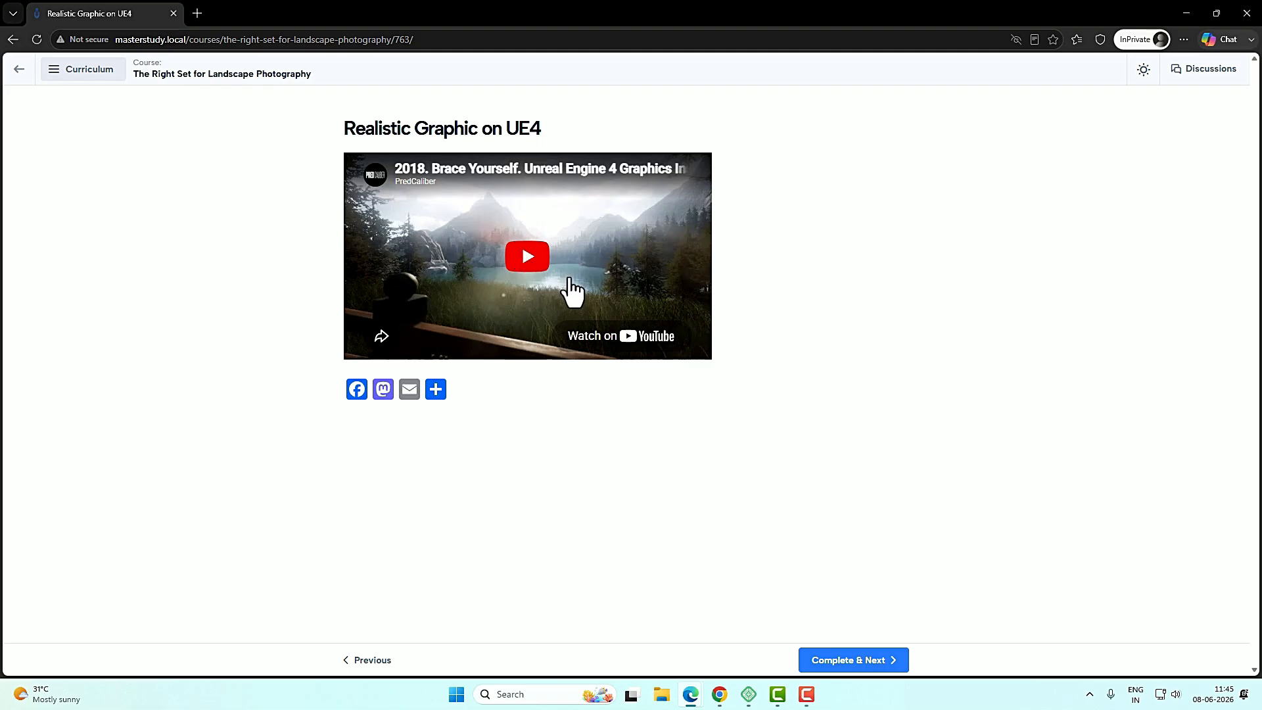
click(890, 663)
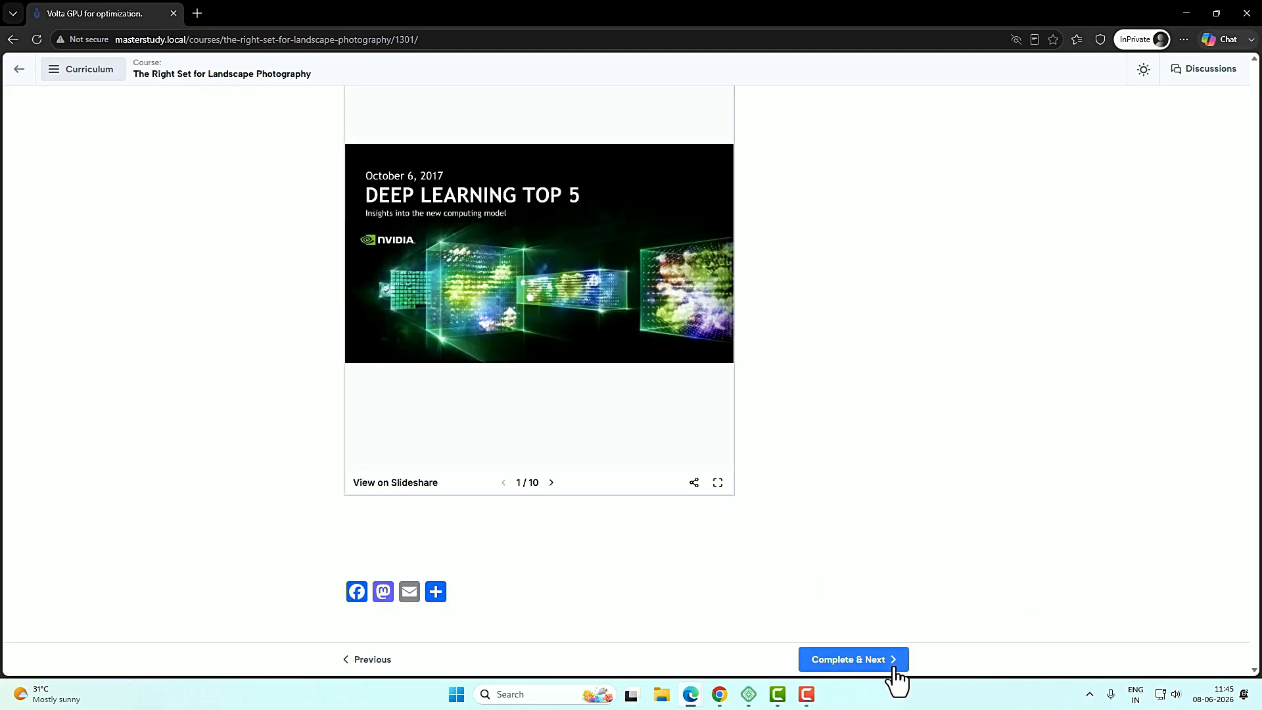
click(892, 662)
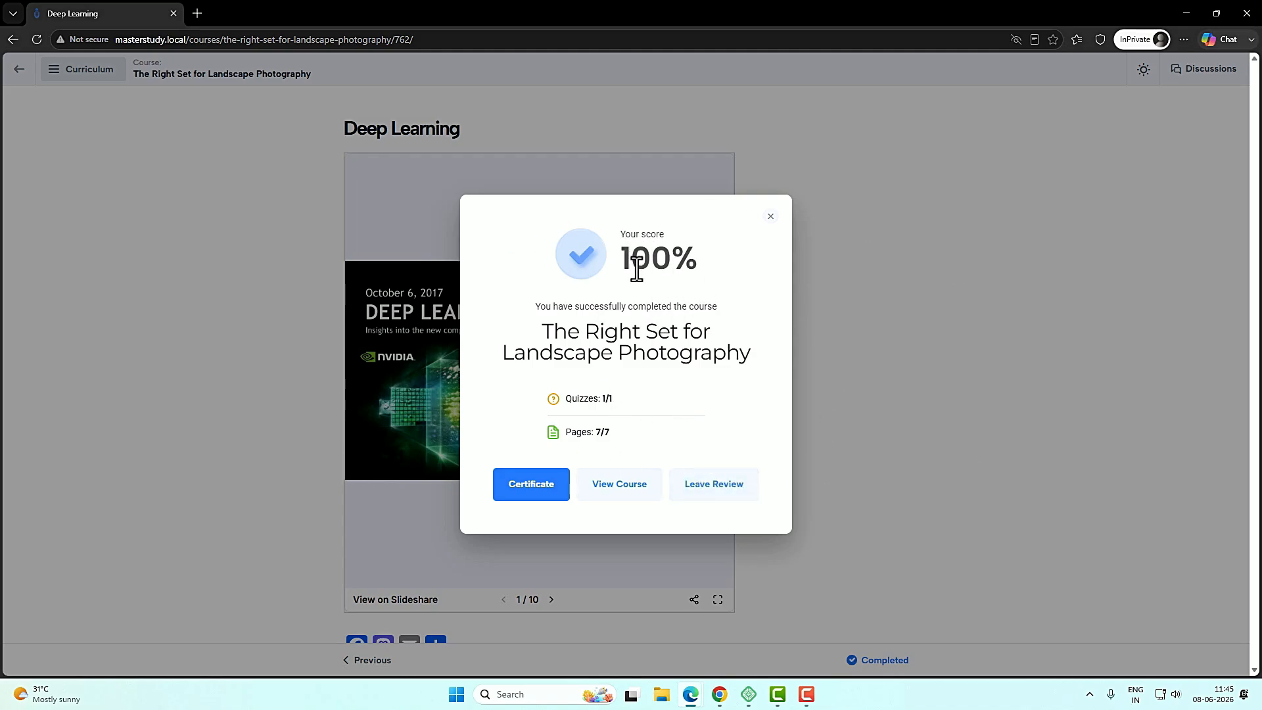
Open the earned course certificate and examine its logo, student name, course title, instructor, signature, date and certificate ID.
click(551, 489)
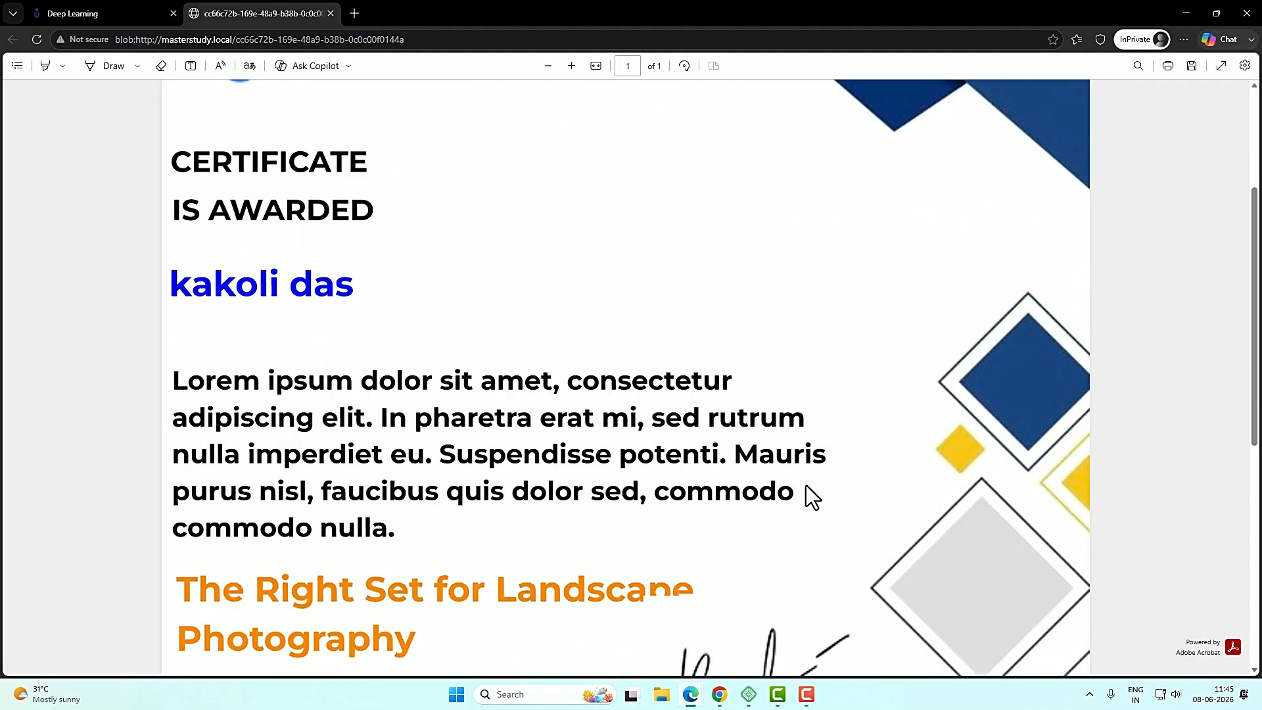
scroll(806, 485, down, 6)
scroll(806, 490, up, 9)
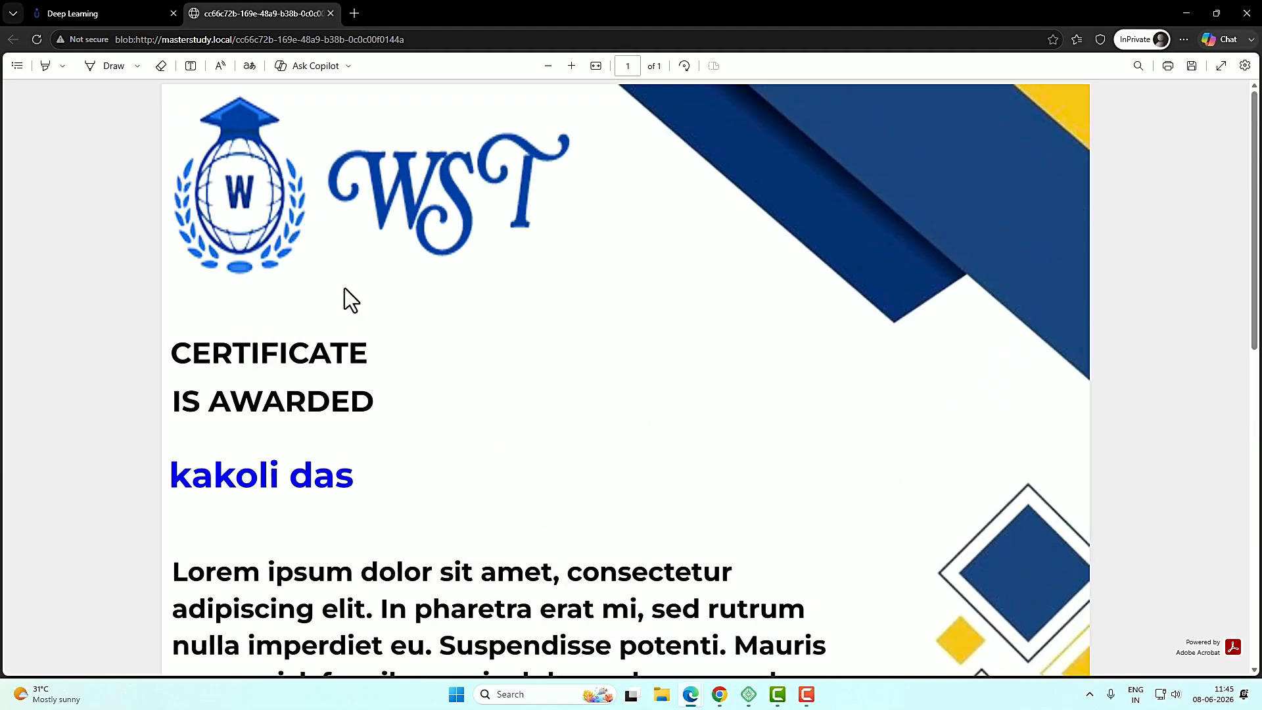
click(229, 476)
scroll(364, 478, down, 2)
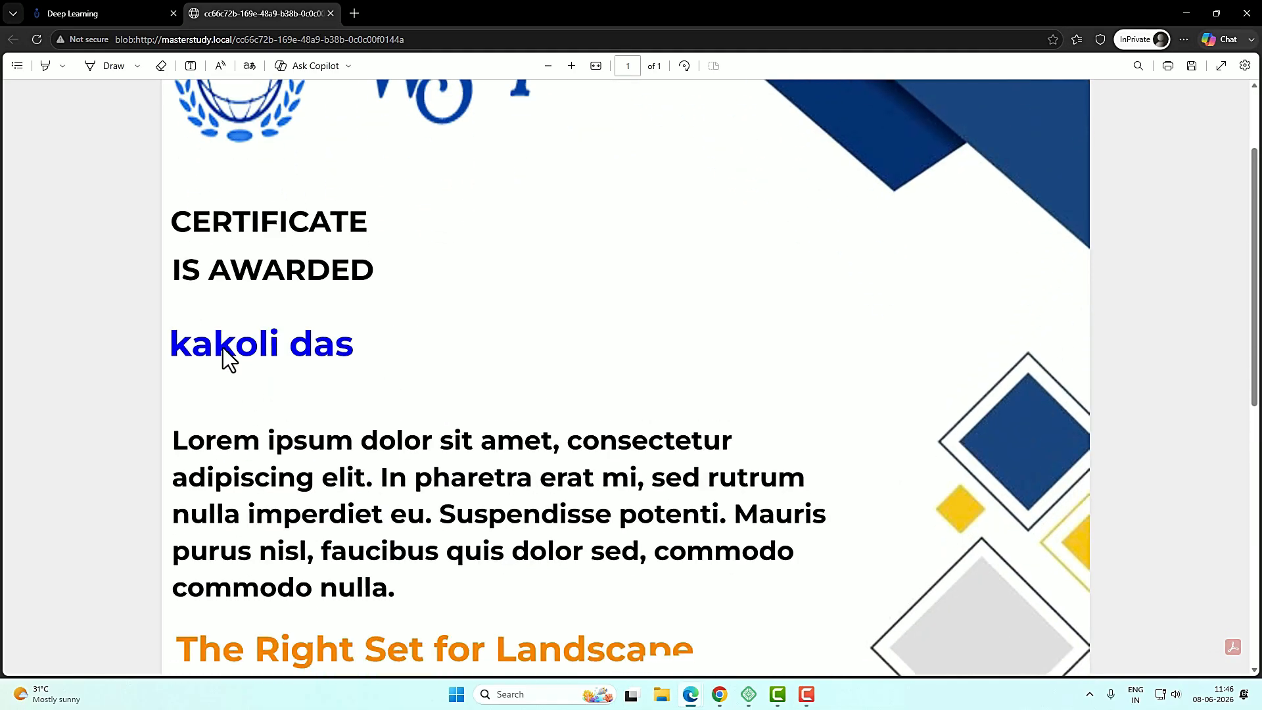
scroll(506, 437, down, 4)
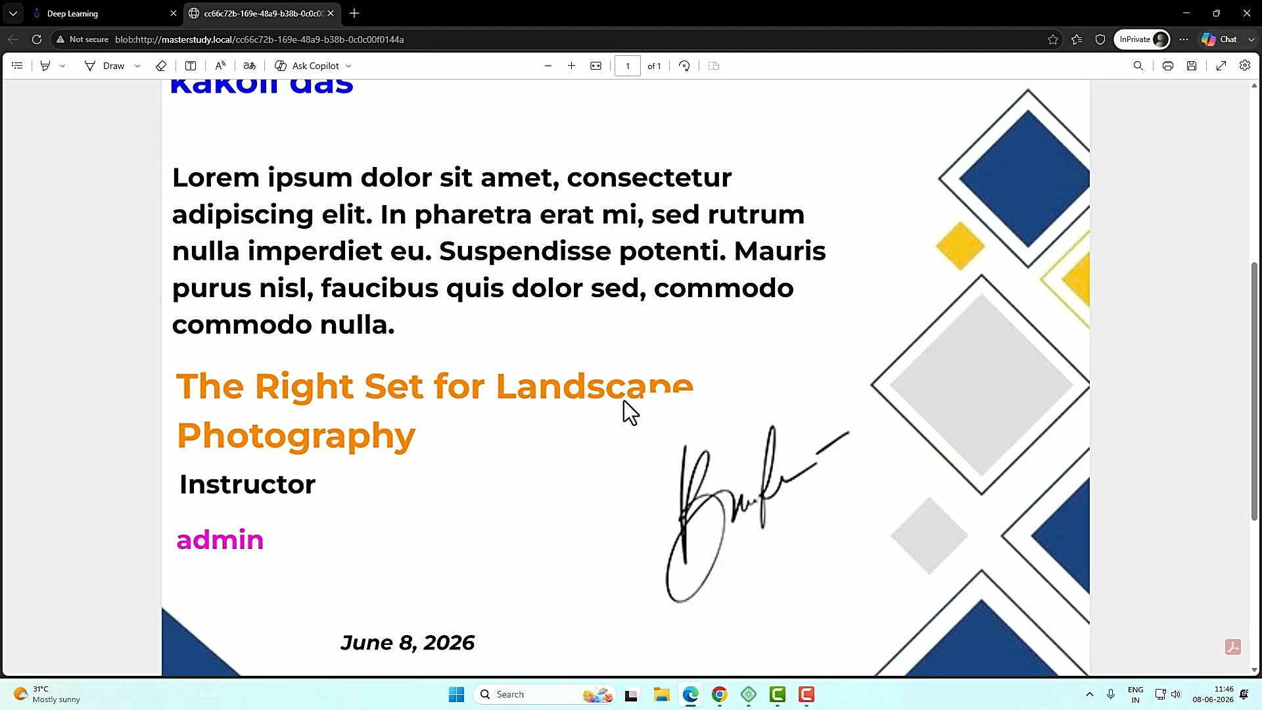
click(176, 386)
scroll(479, 444, down, 2)
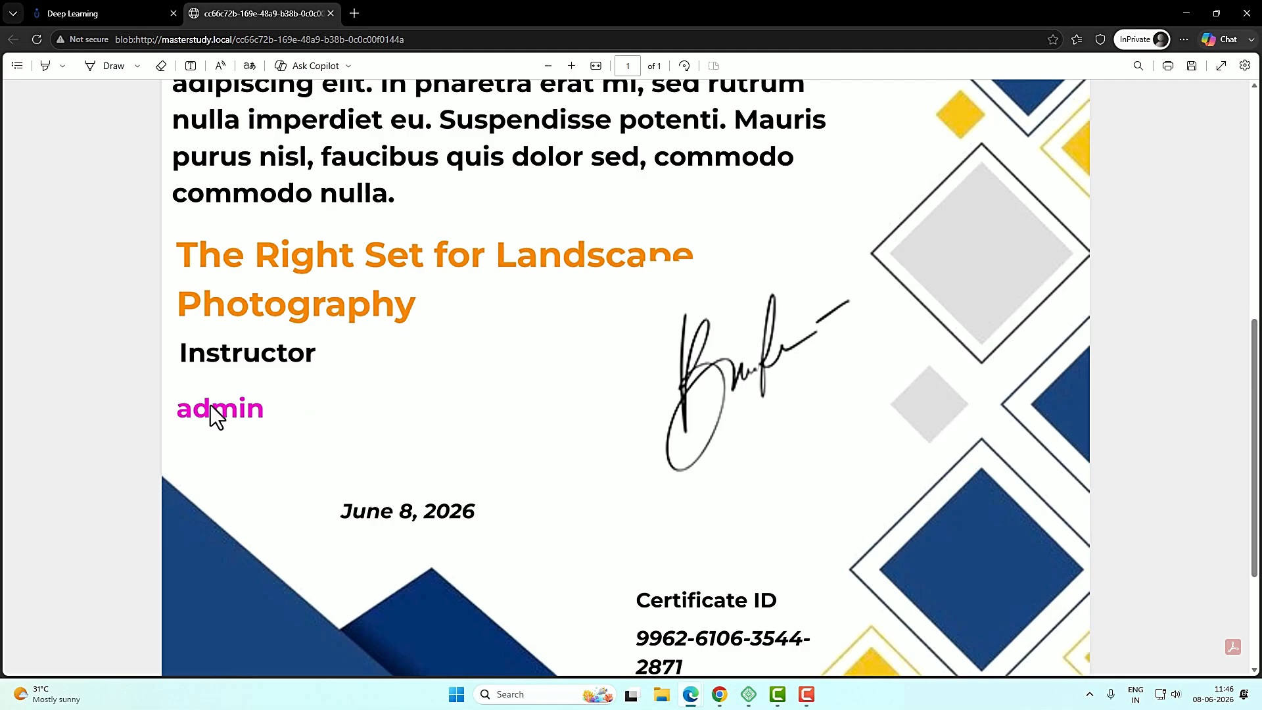
scroll(254, 416, down, 2)
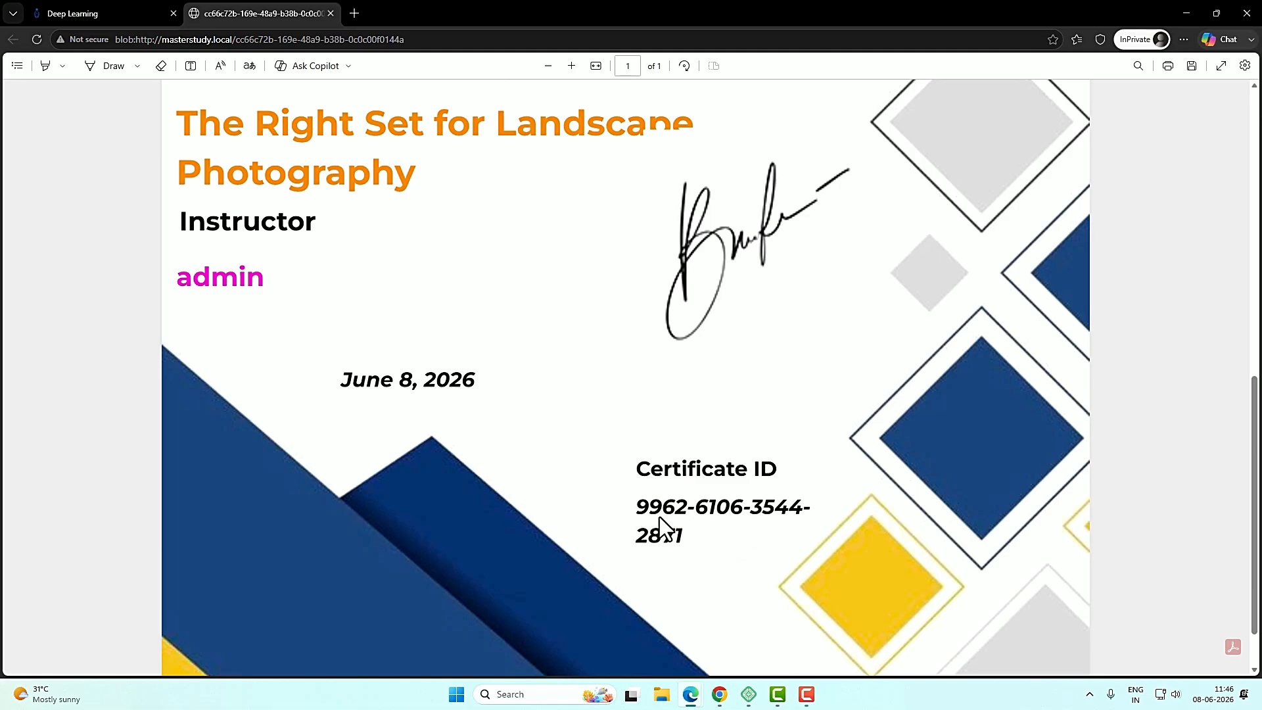
scroll(660, 517, up, 10)
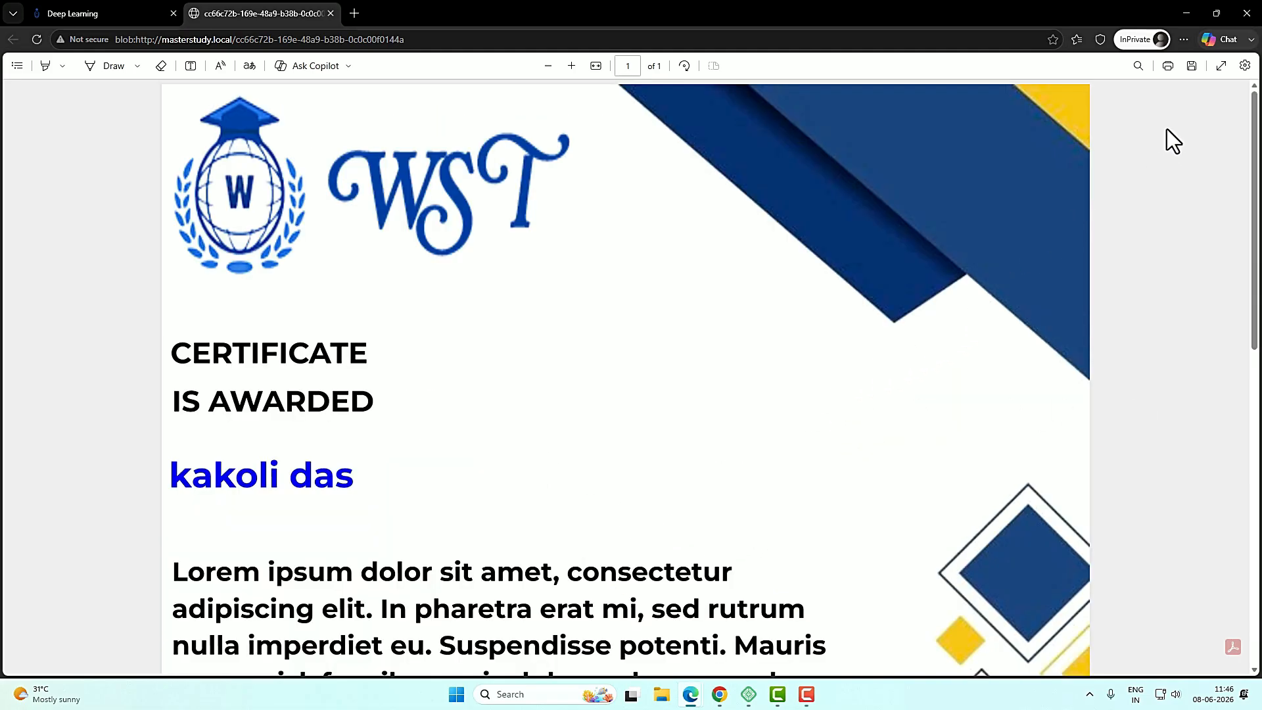
Save the certificate as a PDF file in the Downloads folder under the suggested file name.
click(1192, 66)
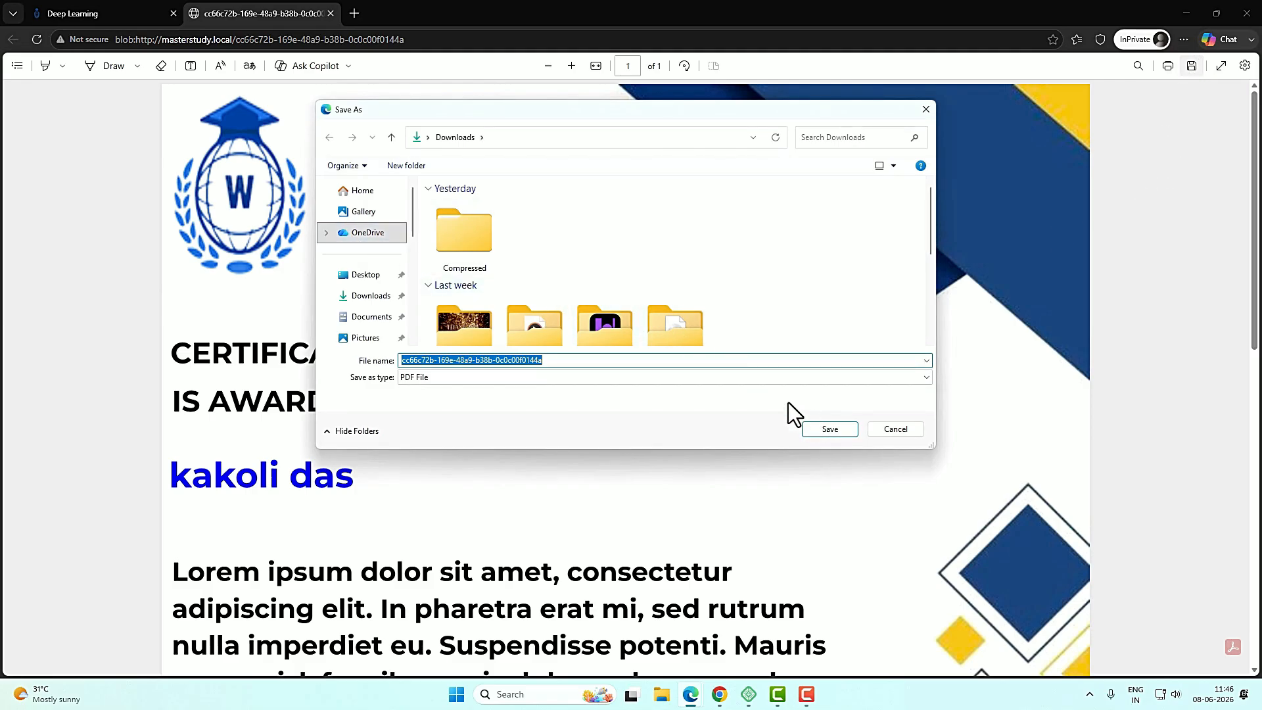
click(826, 430)
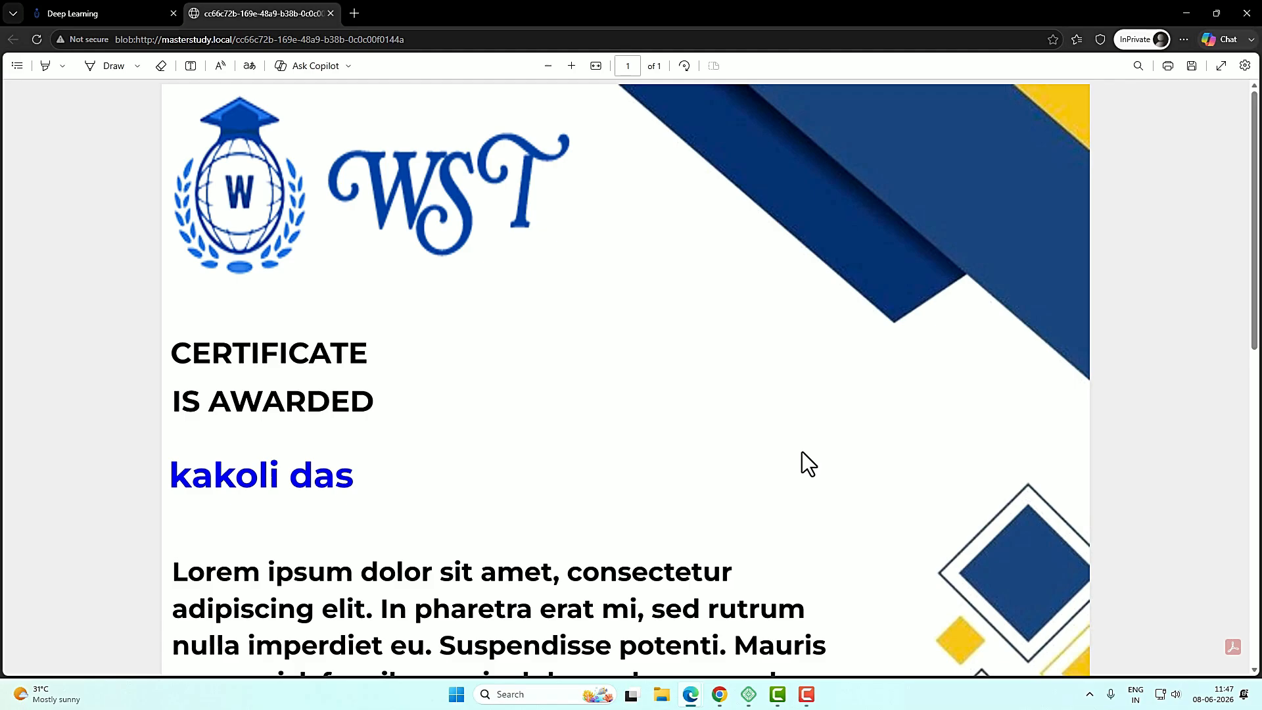
scroll(802, 452, down, 10)
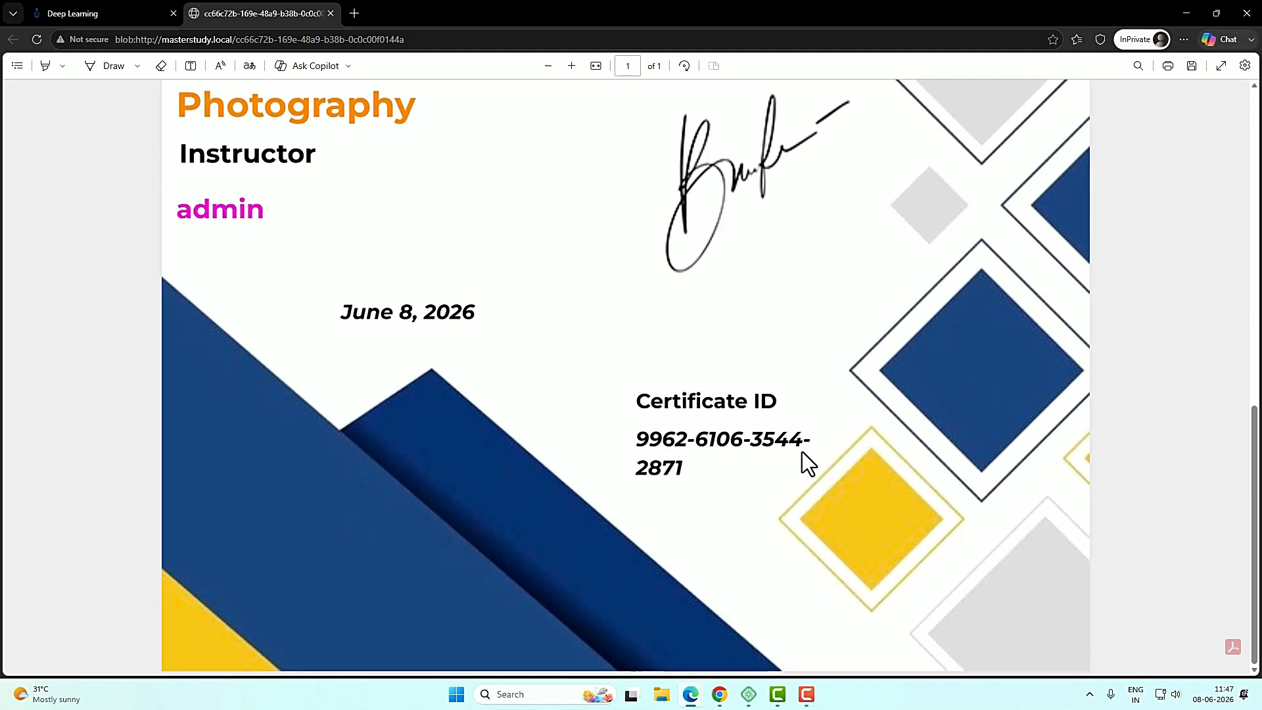